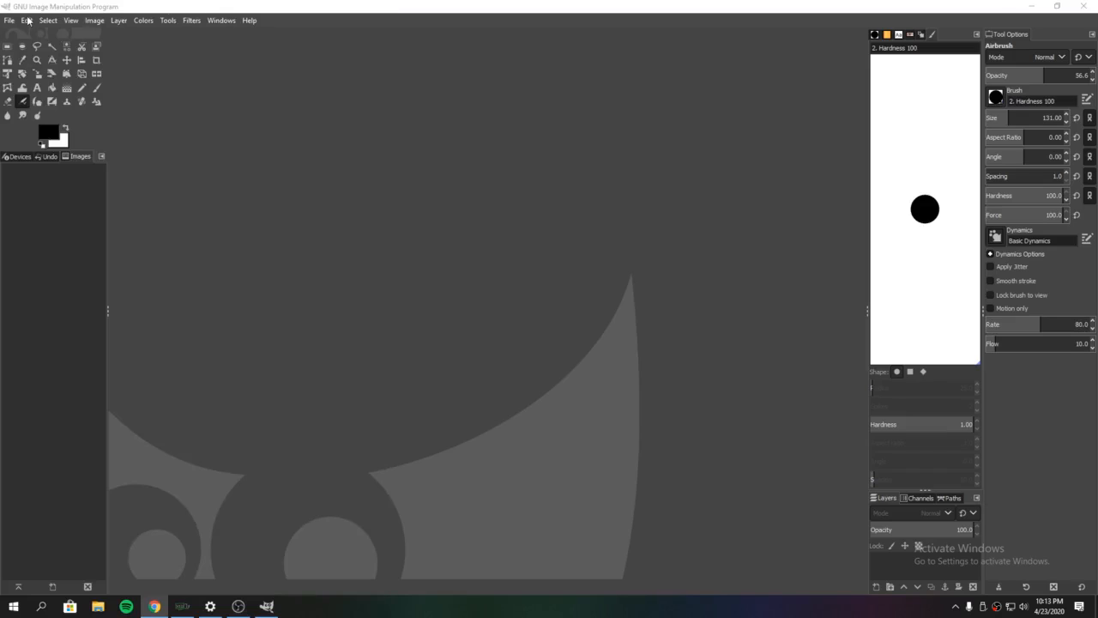
- Open the image 168419.jpg from the recently used files as the background picture
click(10, 20)
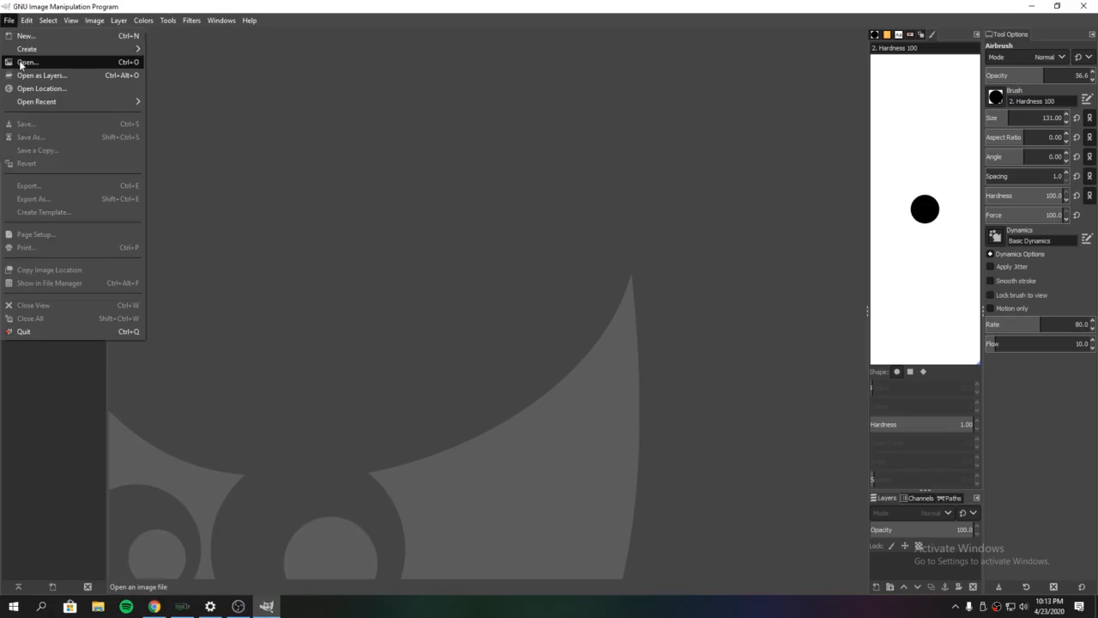
click(26, 61)
click(356, 196)
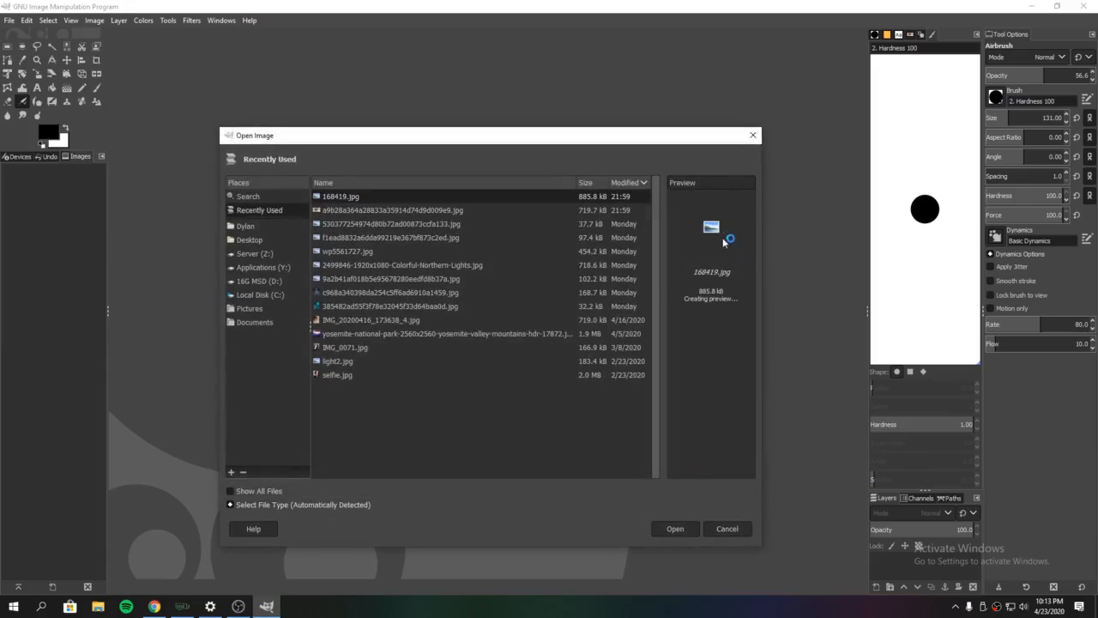
click(682, 529)
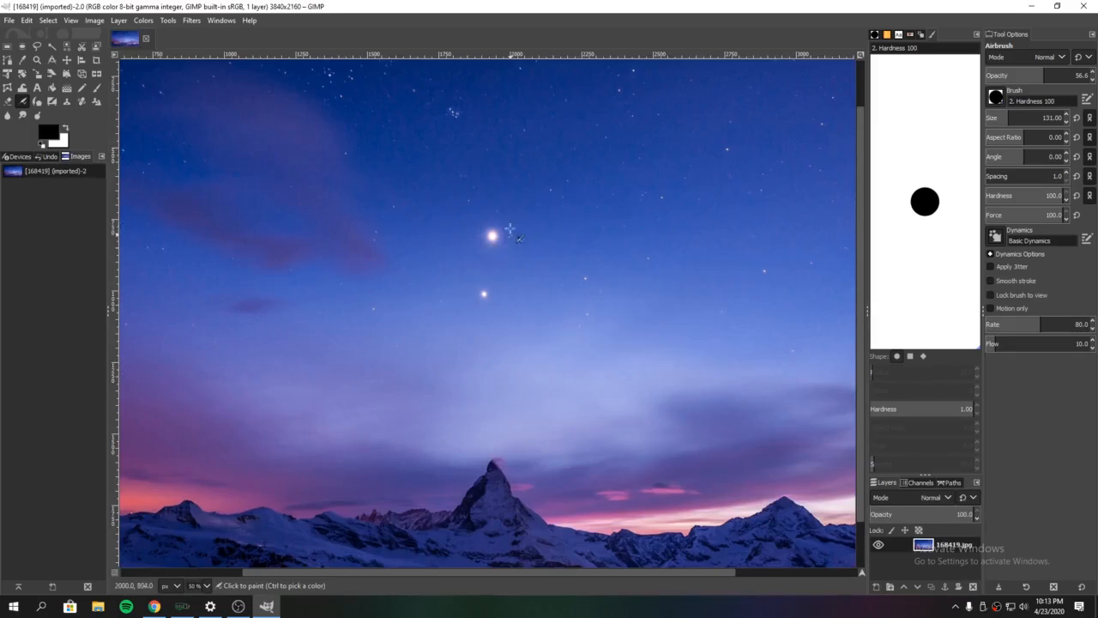
scroll(507, 271, down, 2)
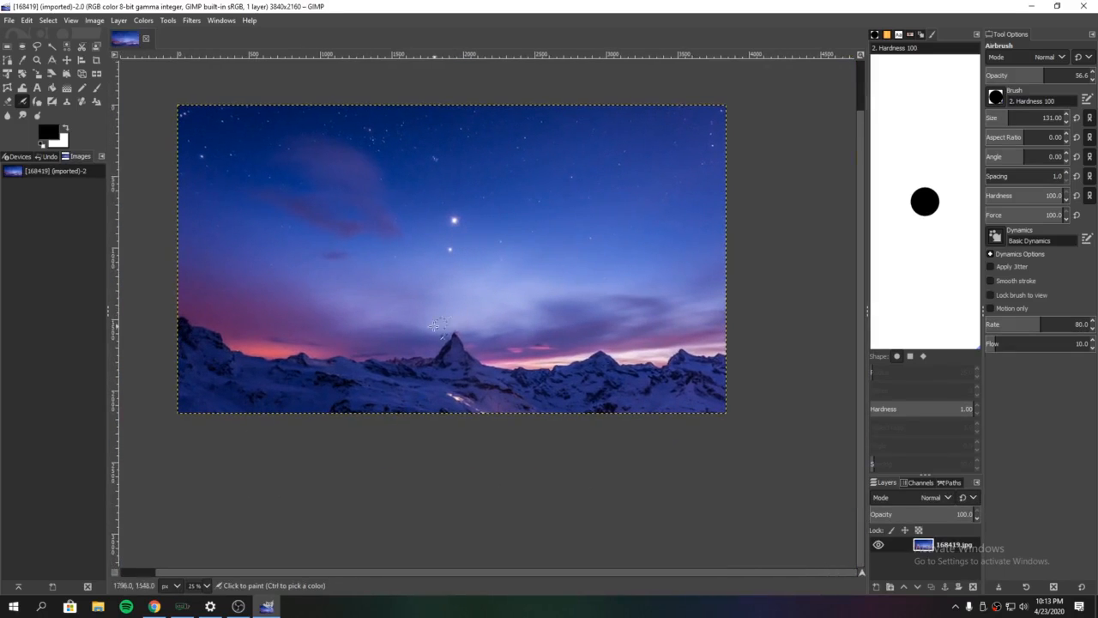
drag(441, 319, 401, 301)
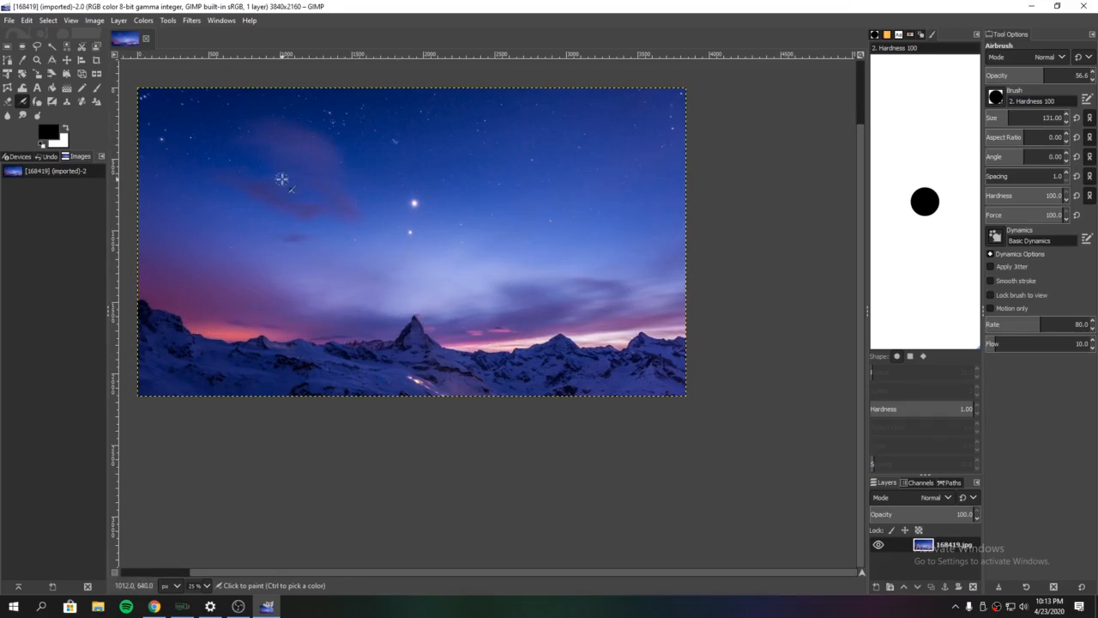
mouse_move(328, 241)
mouse_down()
mouse_move(394, 265)
mouse_move(326, 258)
mouse_move(322, 244)
mouse_up()
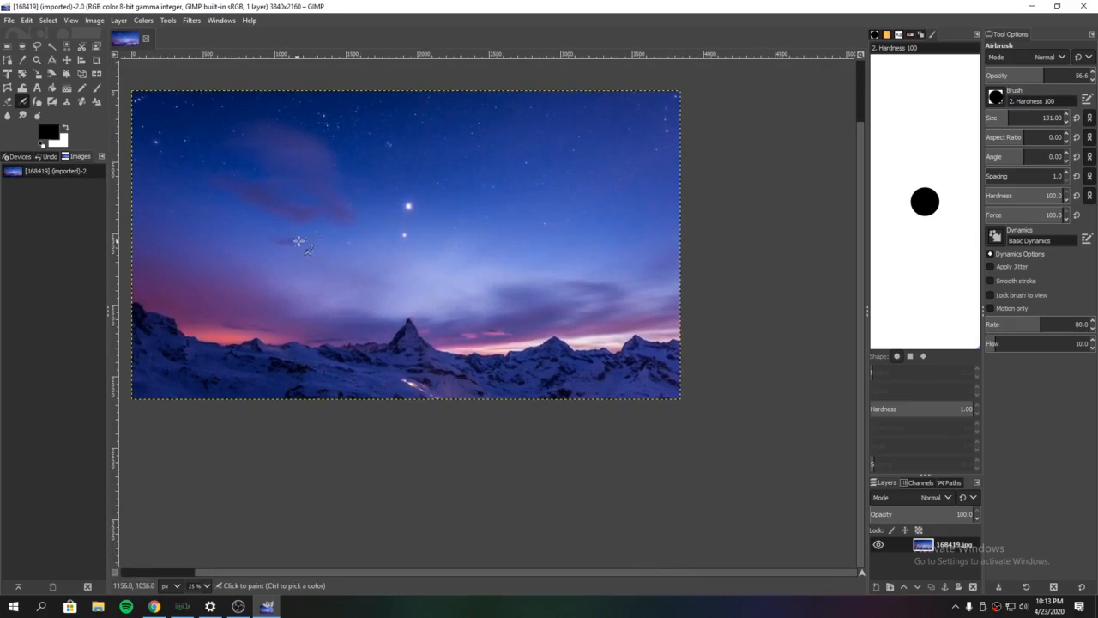
- Add the eye photo a9b28a364a28833a35914d74d9d009e9.jpg from the Downloads folder as a new layer
click(10, 19)
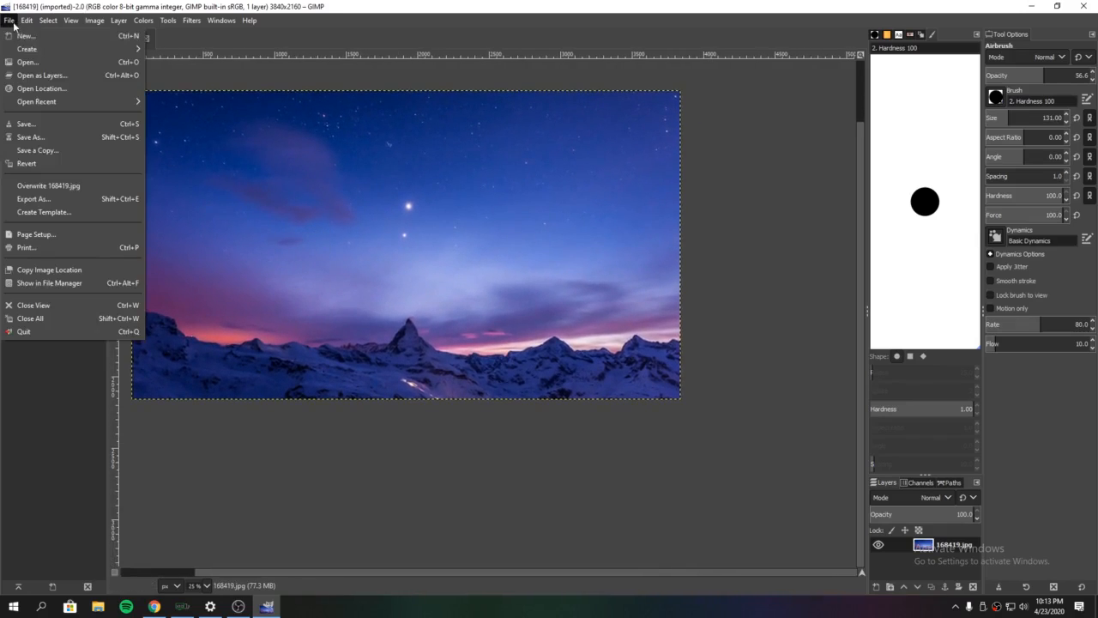
click(47, 76)
click(362, 209)
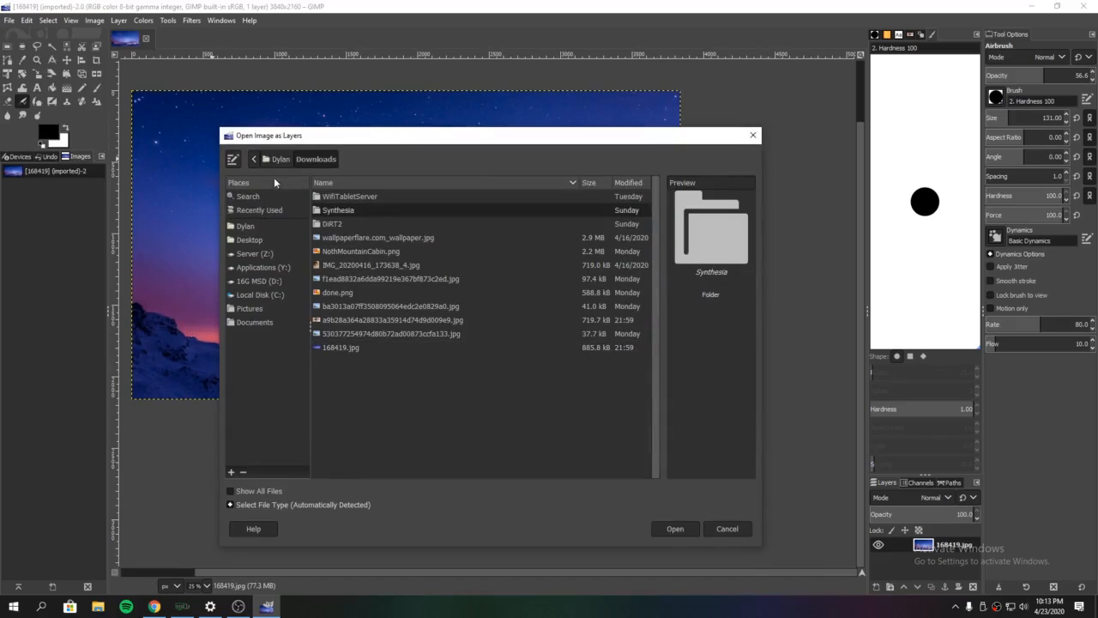
click(265, 228)
click(266, 239)
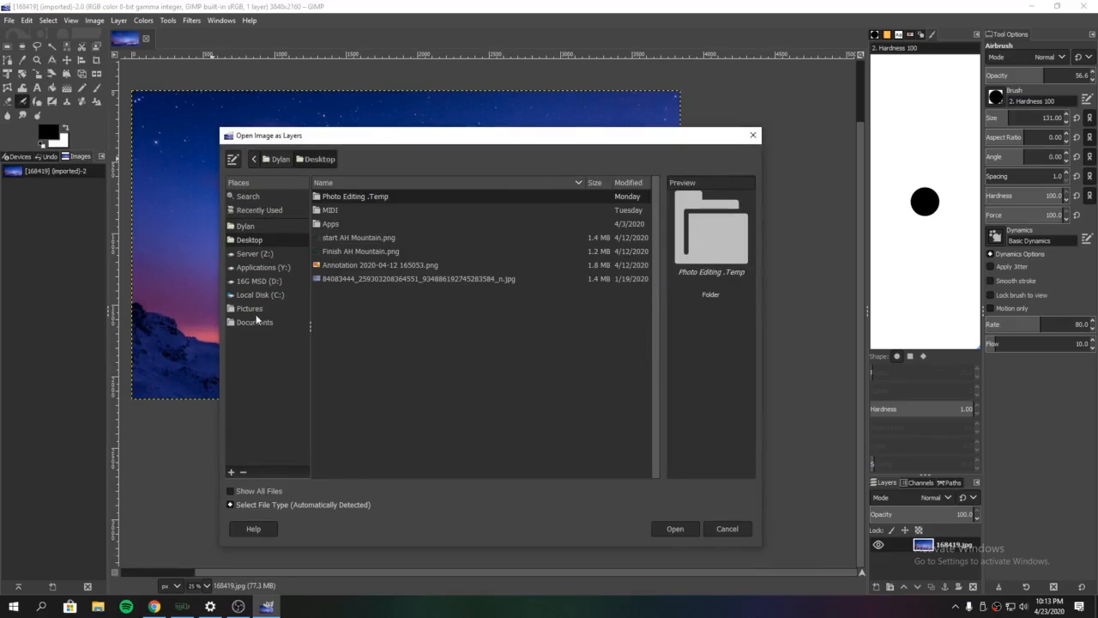
click(249, 225)
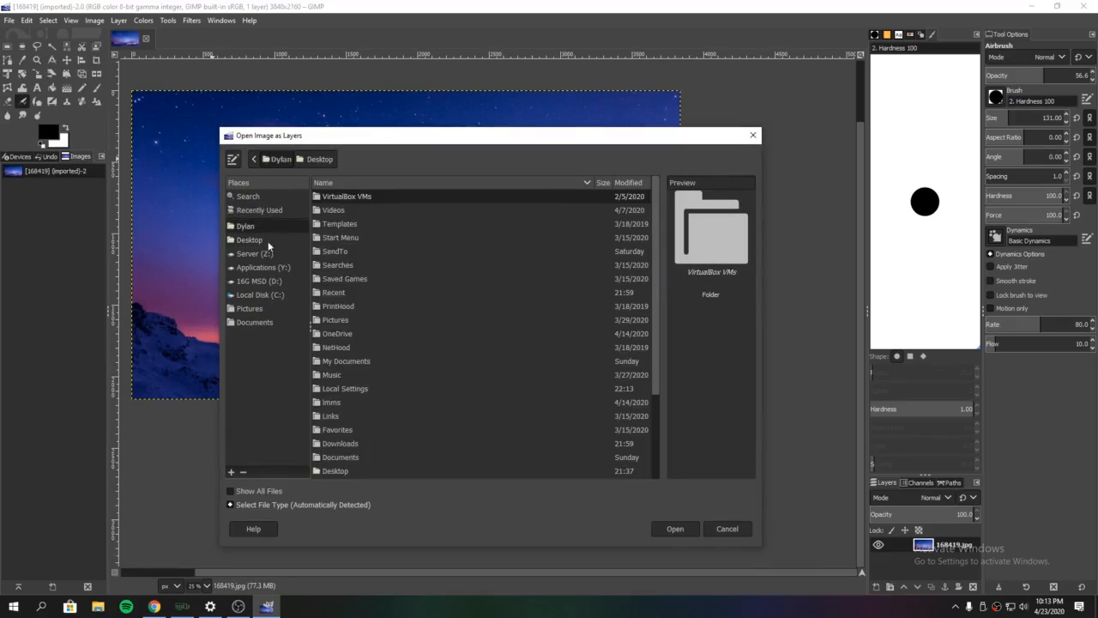
scroll(362, 364, down, 1)
double_click(350, 338)
click(353, 238)
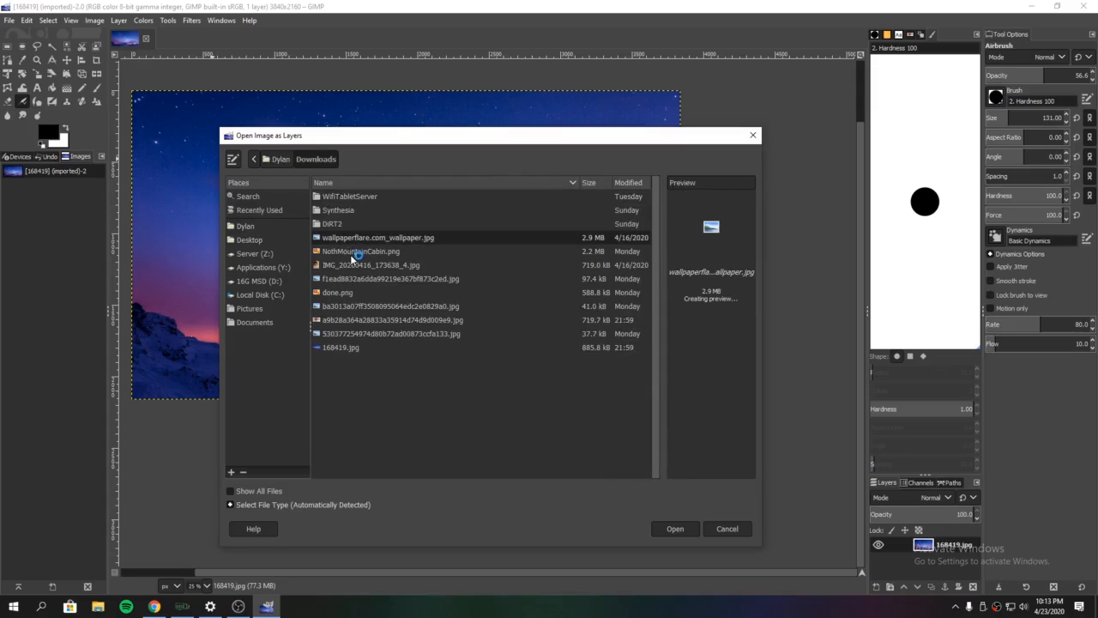
click(362, 251)
click(360, 320)
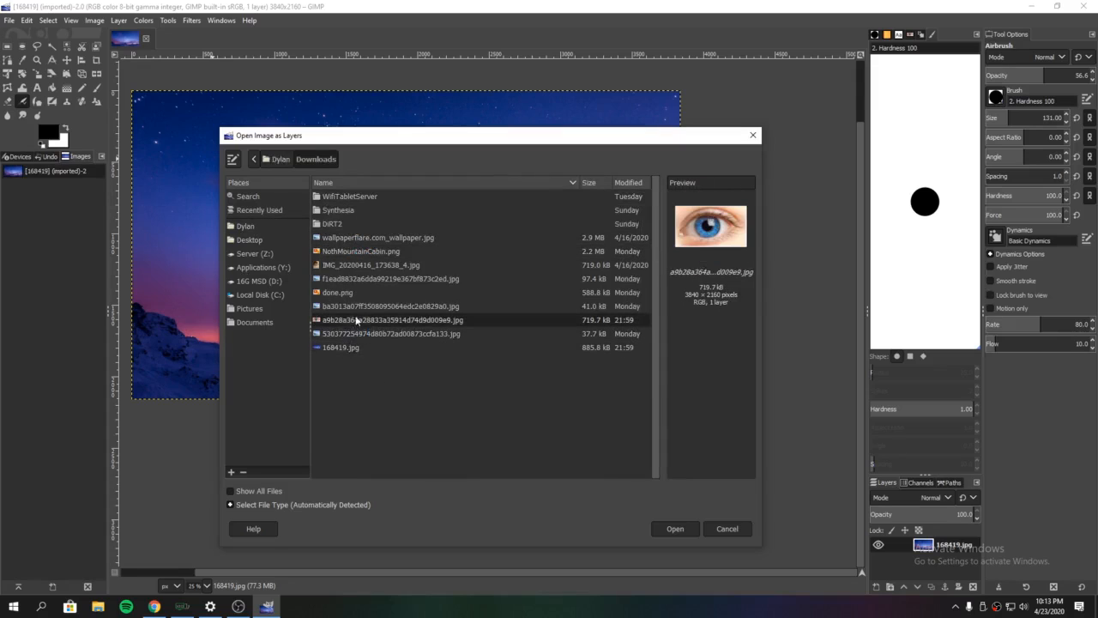
click(675, 529)
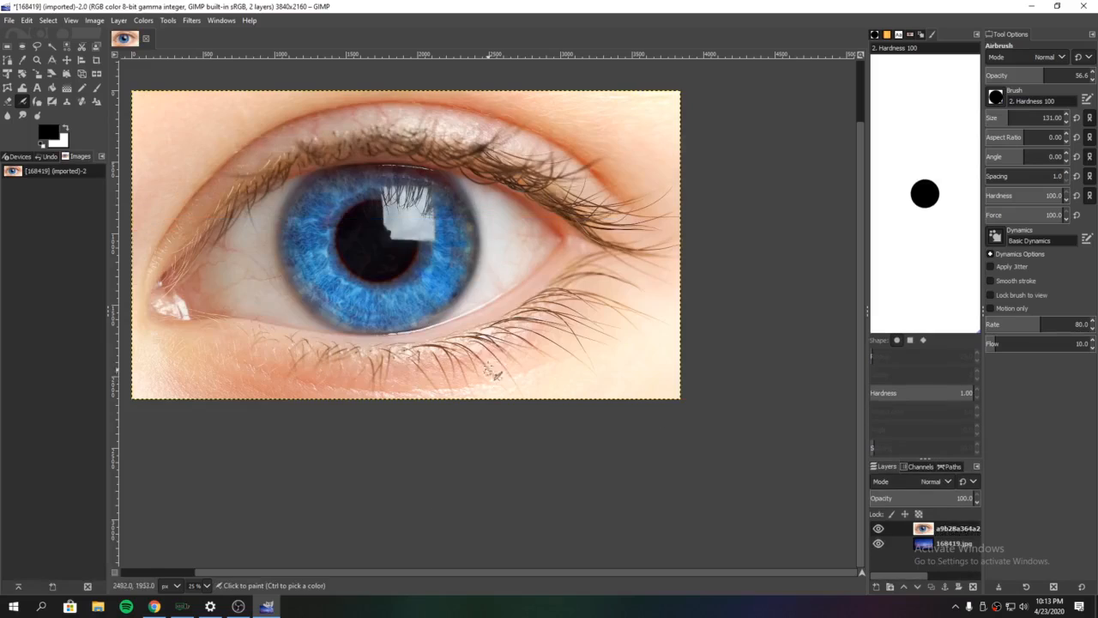
- Scale the eye layer to 1500 × 844 px
right_click(946, 528)
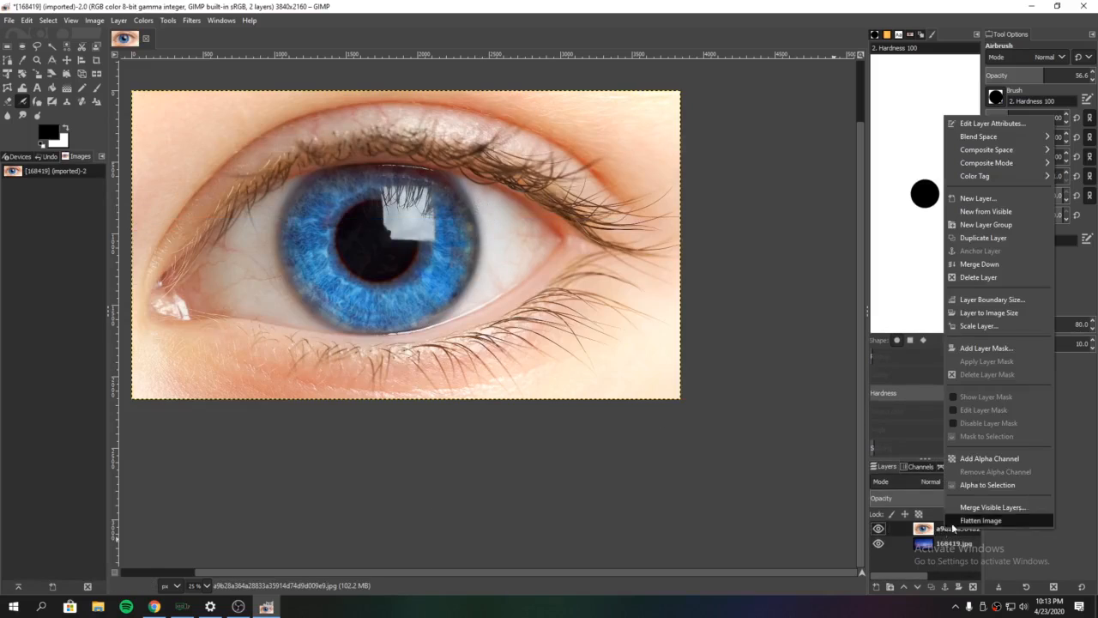
click(992, 327)
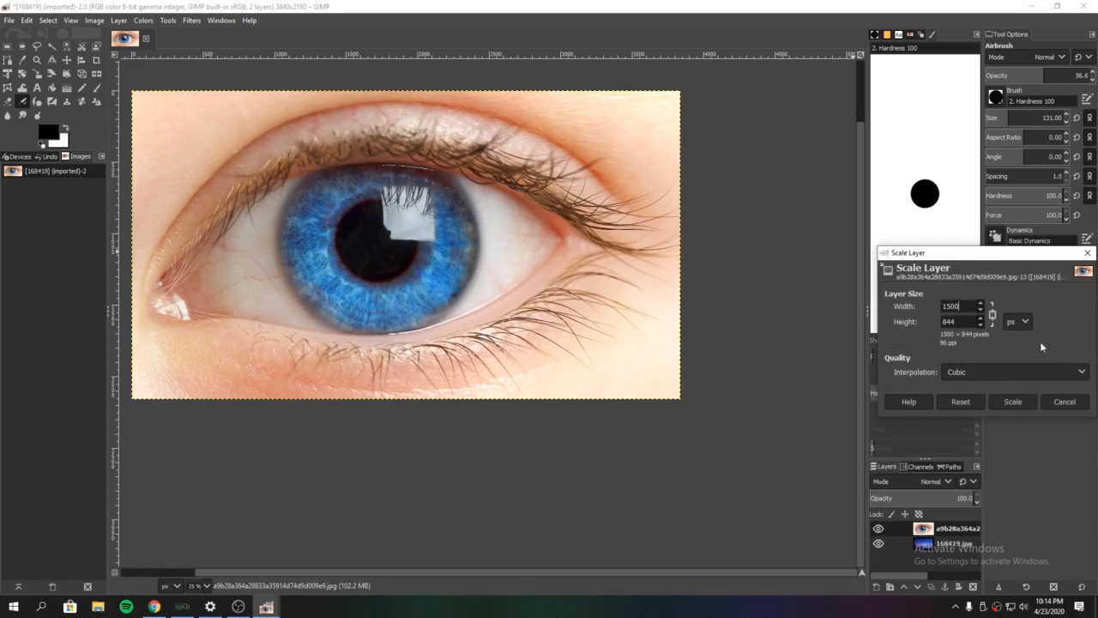
click(1009, 400)
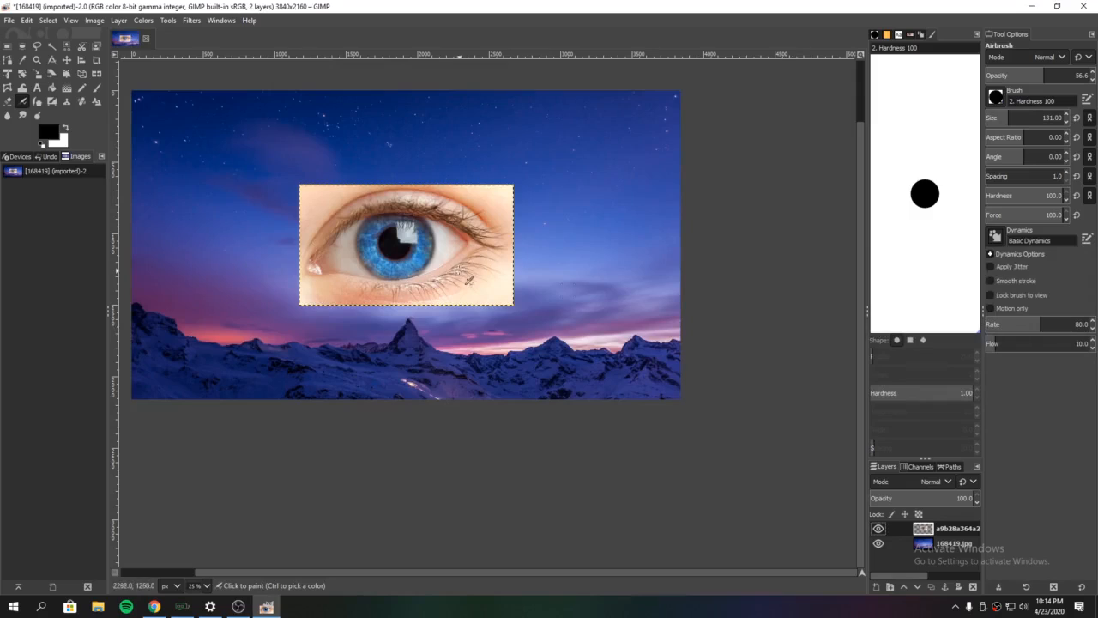
- Move the eye layer slightly upward above the mountain peak and set its layer opacity to 98
click(66, 60)
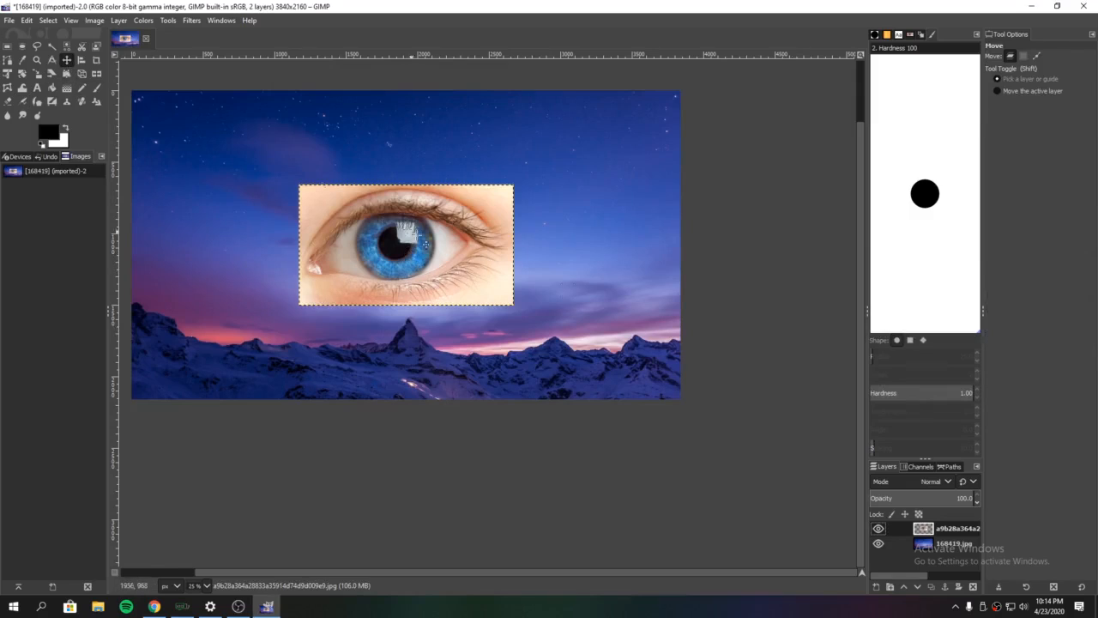
mouse_move(425, 247)
mouse_down()
mouse_move(408, 213)
mouse_move(424, 263)
mouse_move(435, 253)
mouse_up()
drag(332, 260, 324, 255)
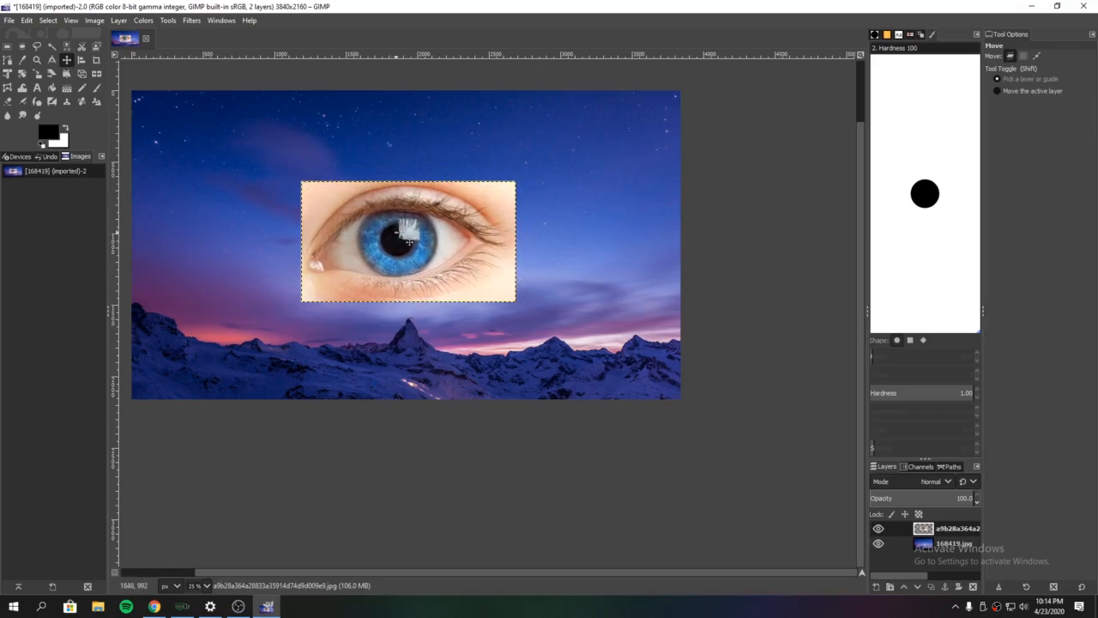
drag(959, 501, 957, 500)
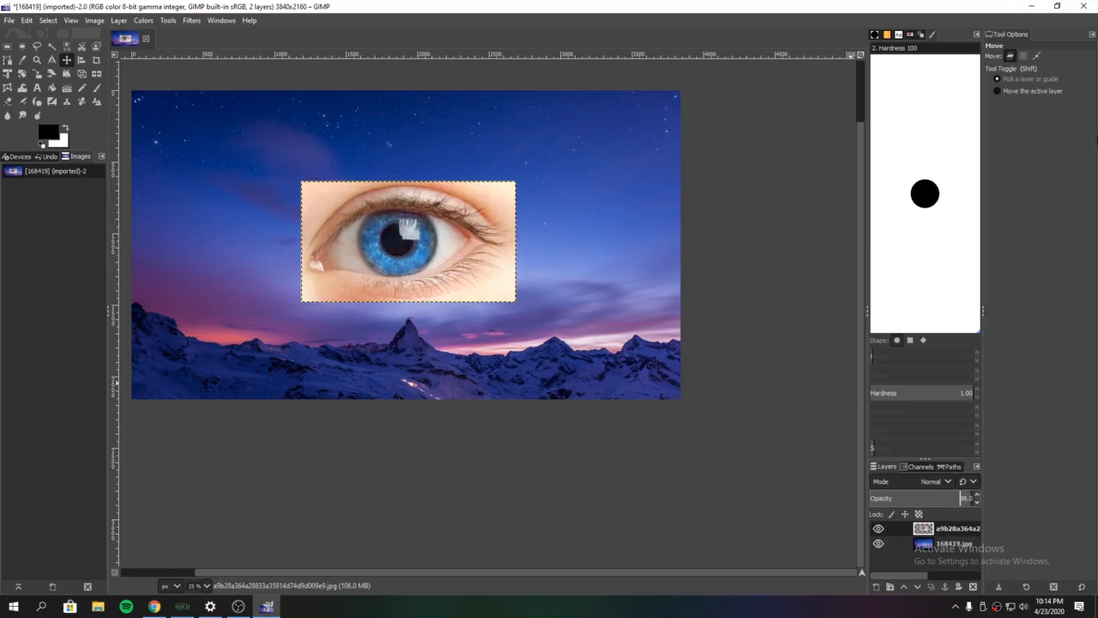
click(1091, 36)
click(1059, 158)
- Add a layer mask initialized to White (full opacity) to the eye layer
right_click(938, 539)
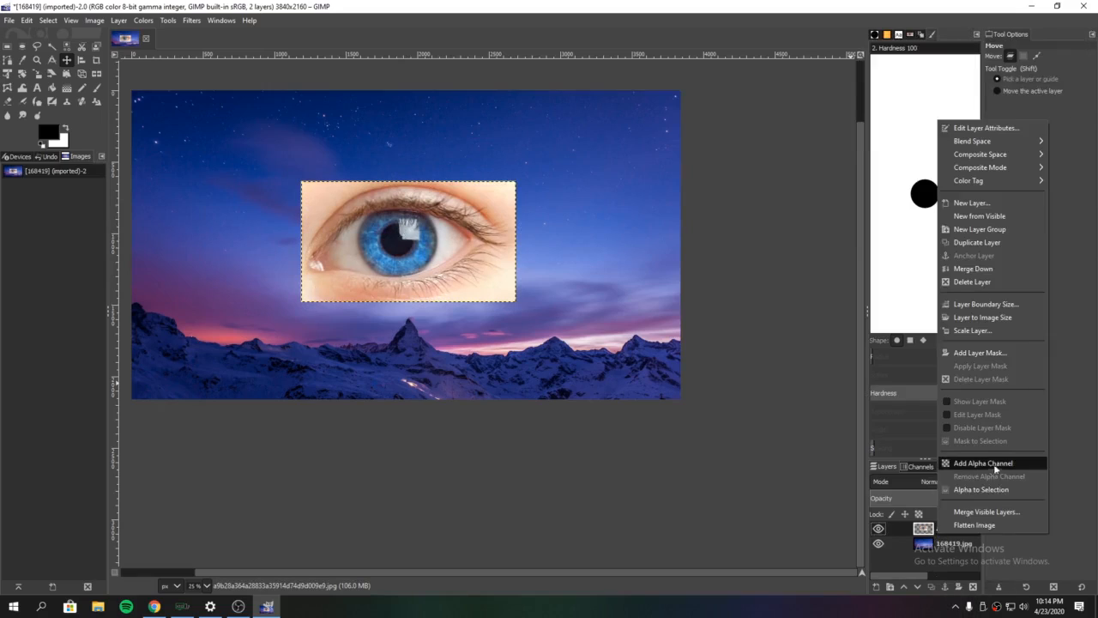
click(982, 351)
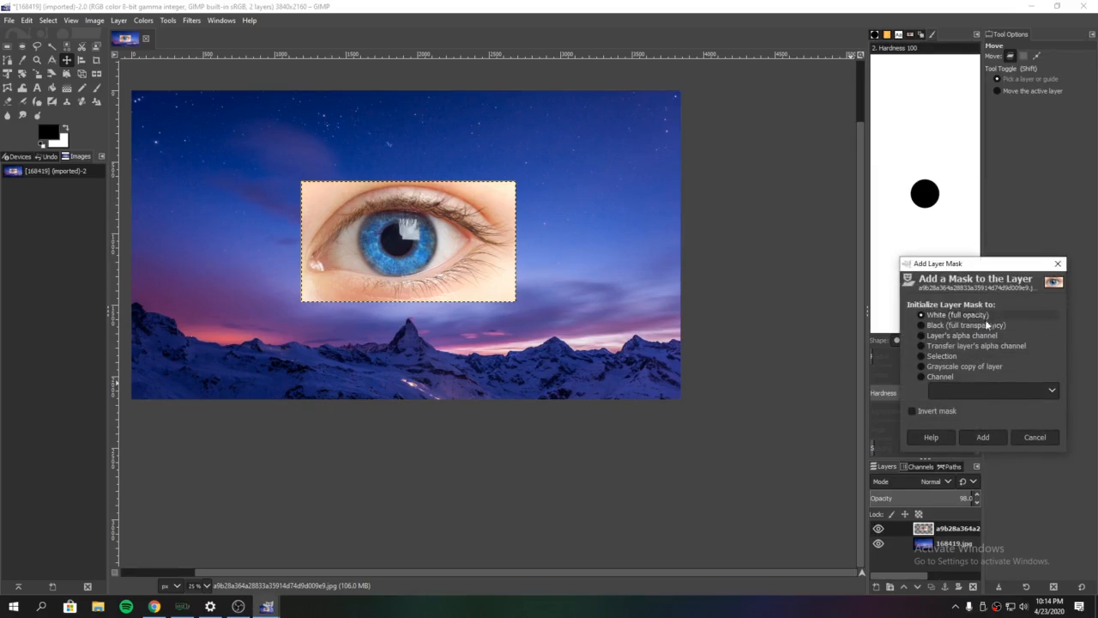
click(982, 437)
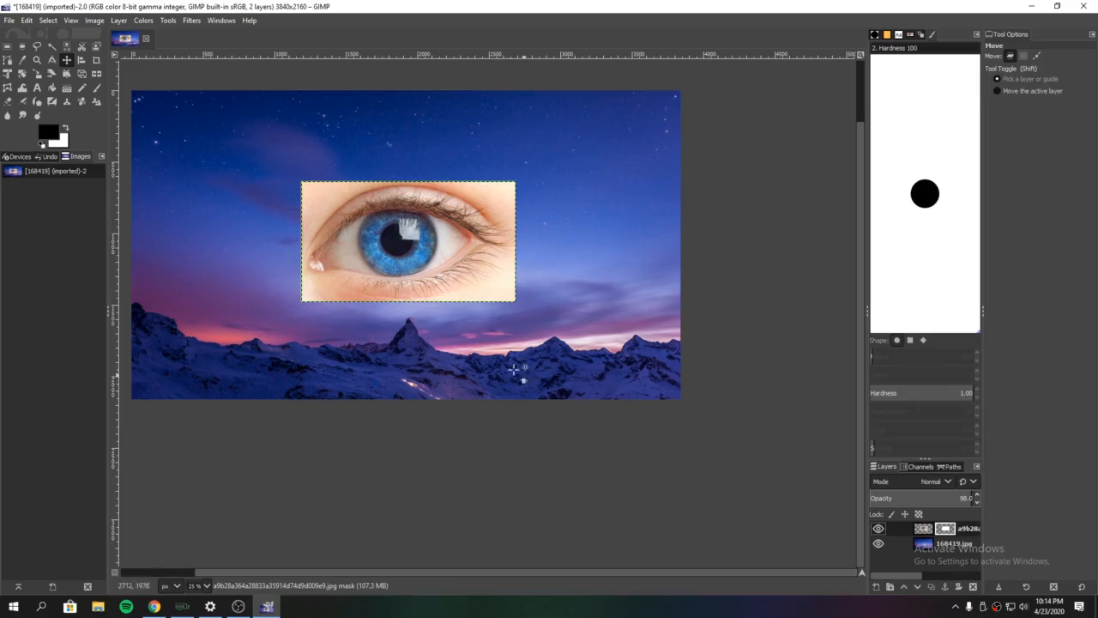
- Choose the Pencil tool, undo a trial stroke on the mask, and set the pencil opacity to 100
click(82, 86)
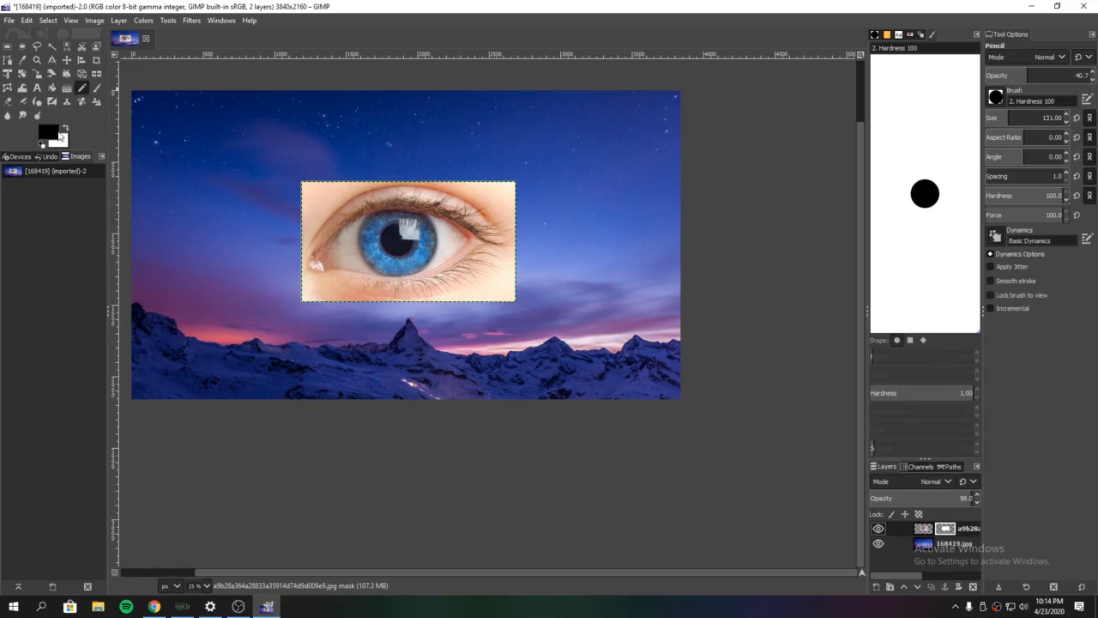
mouse_move(351, 176)
mouse_down()
mouse_move(297, 206)
mouse_move(337, 174)
mouse_move(296, 199)
mouse_move(335, 185)
mouse_up()
key(ctrl+z)
drag(1035, 79, 1090, 77)
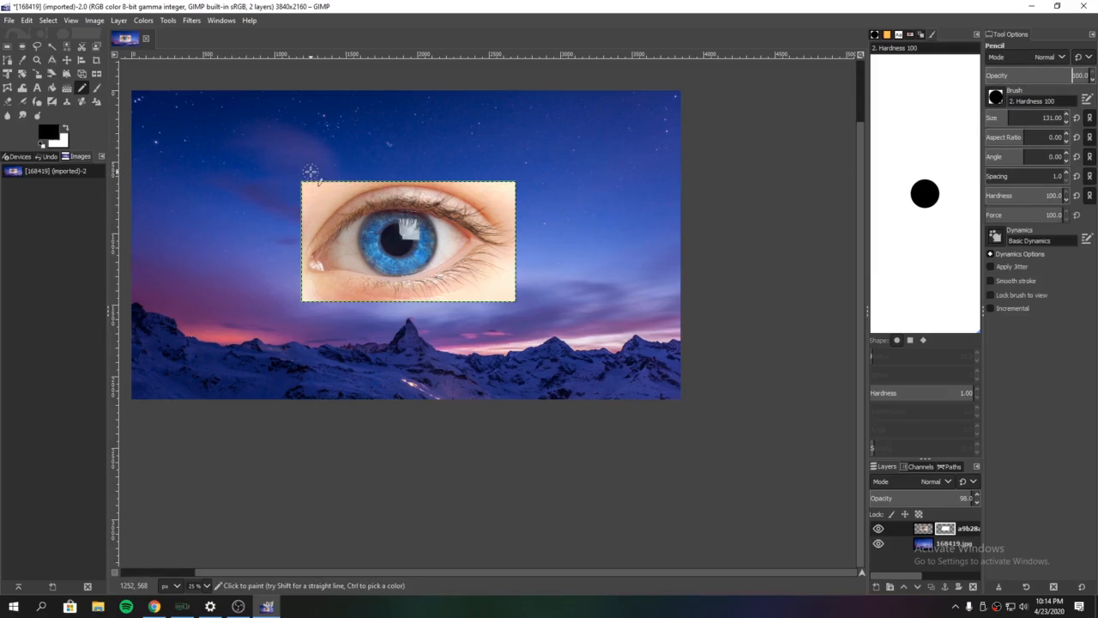
- Try painting black diagonally across the eye's mask and restoring the strip with white, and undo both strokes
mouse_move(310, 171)
mouse_down()
mouse_move(322, 184)
mouse_move(309, 184)
mouse_move(309, 202)
mouse_move(391, 230)
mouse_move(493, 296)
mouse_move(512, 333)
mouse_up()
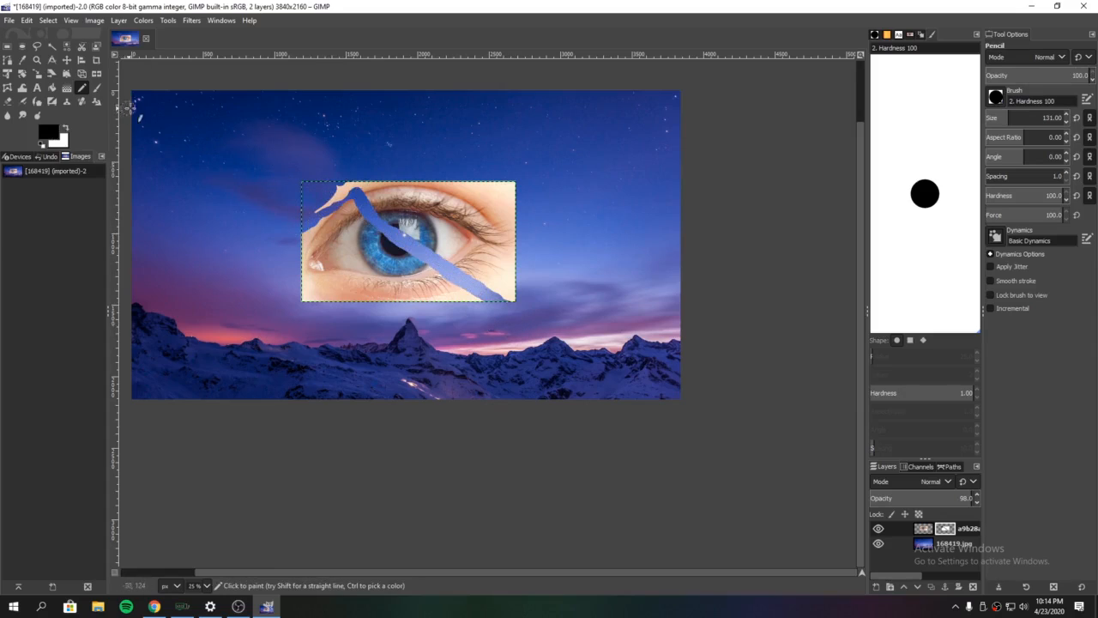
click(63, 132)
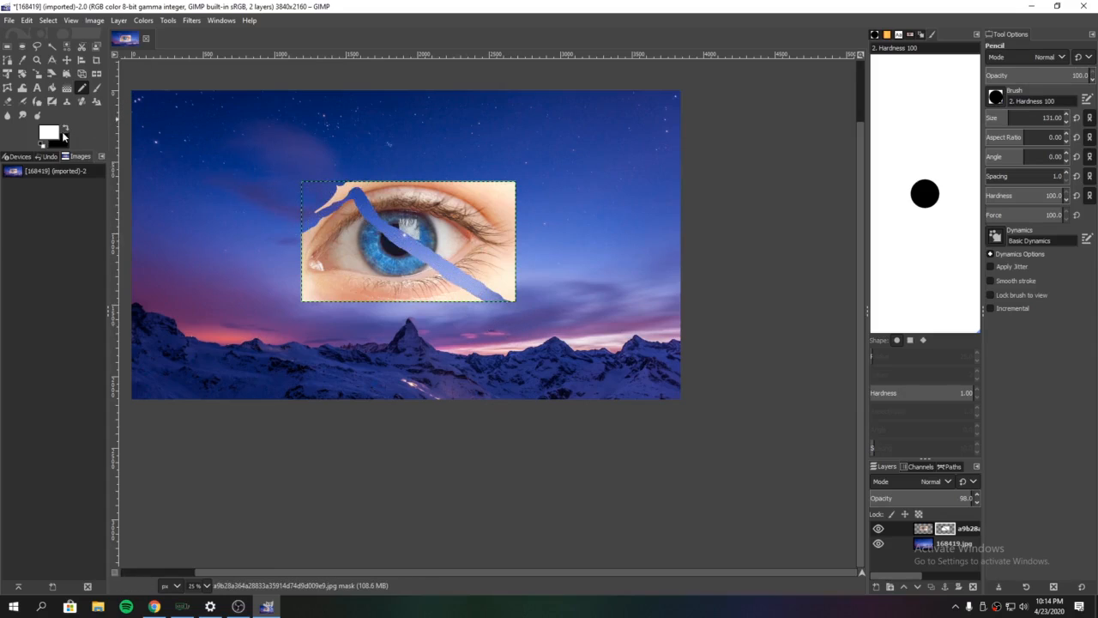
mouse_move(377, 222)
mouse_down()
mouse_move(427, 250)
mouse_move(438, 273)
mouse_move(417, 271)
mouse_move(467, 281)
mouse_move(478, 275)
mouse_up()
key(ctrl+z)
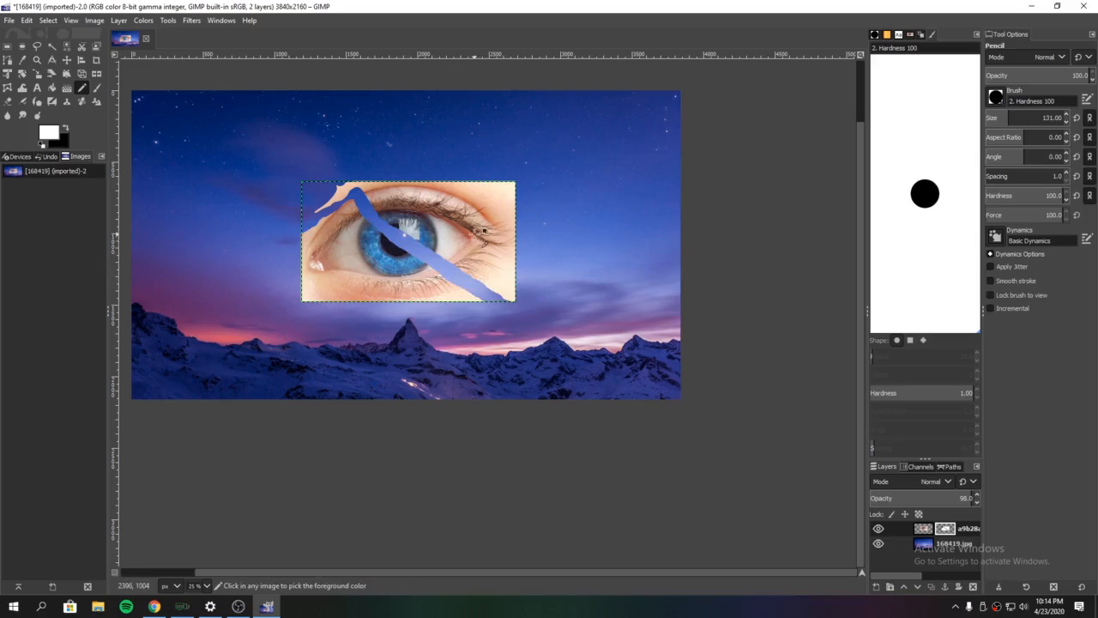
key(ctrl+z)
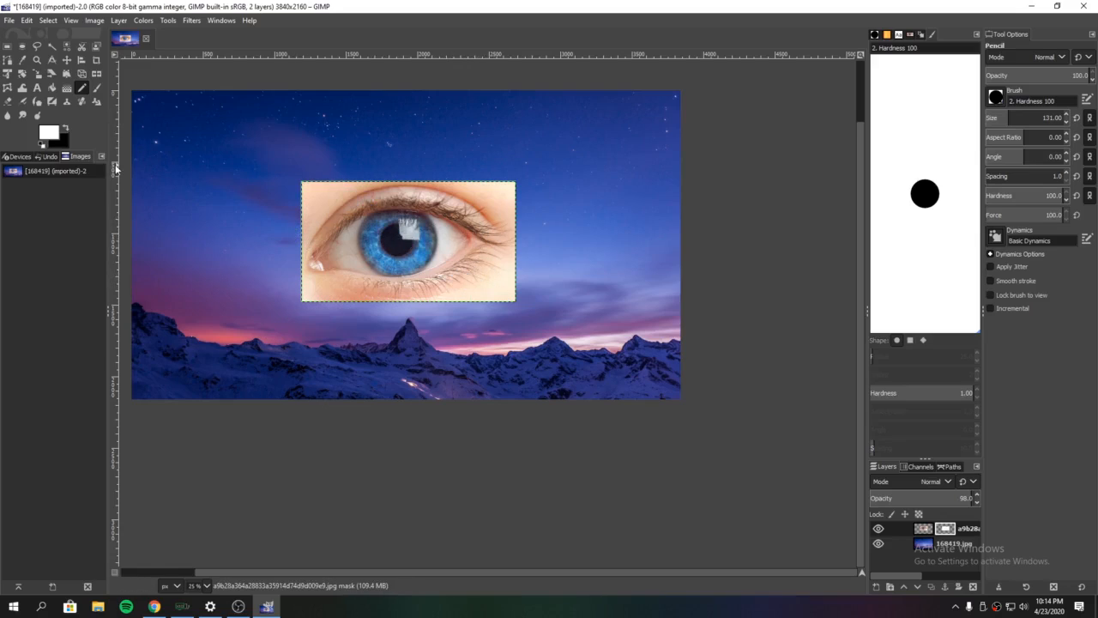
- Draw an elliptical selection of about 1452 × 808 px around the eye, adjusting its edges to fit inside the layer
click(21, 45)
drag(299, 201, 531, 297)
drag(412, 207, 411, 191)
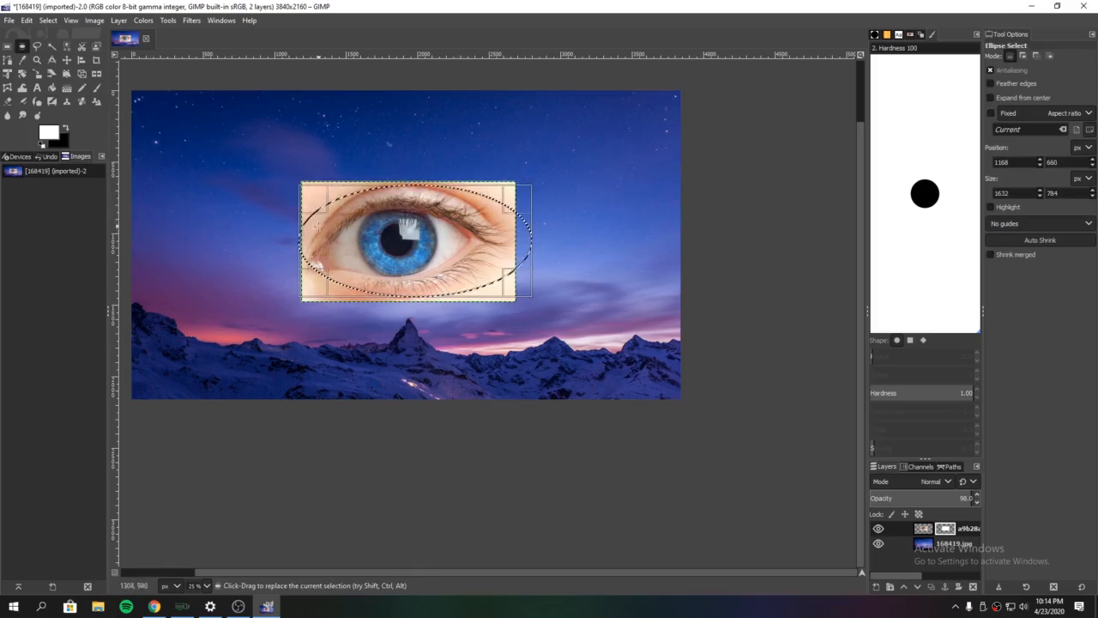
drag(313, 232, 311, 248)
drag(417, 280, 416, 283)
drag(523, 255, 499, 253)
drag(321, 247, 323, 246)
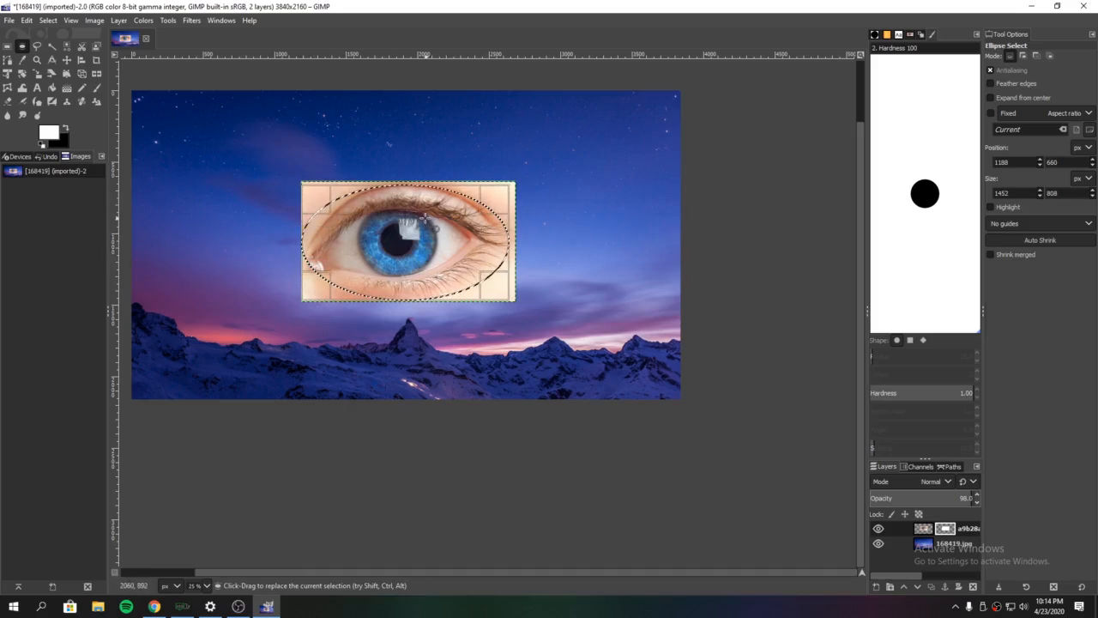
- Feather the elliptical selection around the eye
right_click(398, 241)
mouse_move(441, 315)
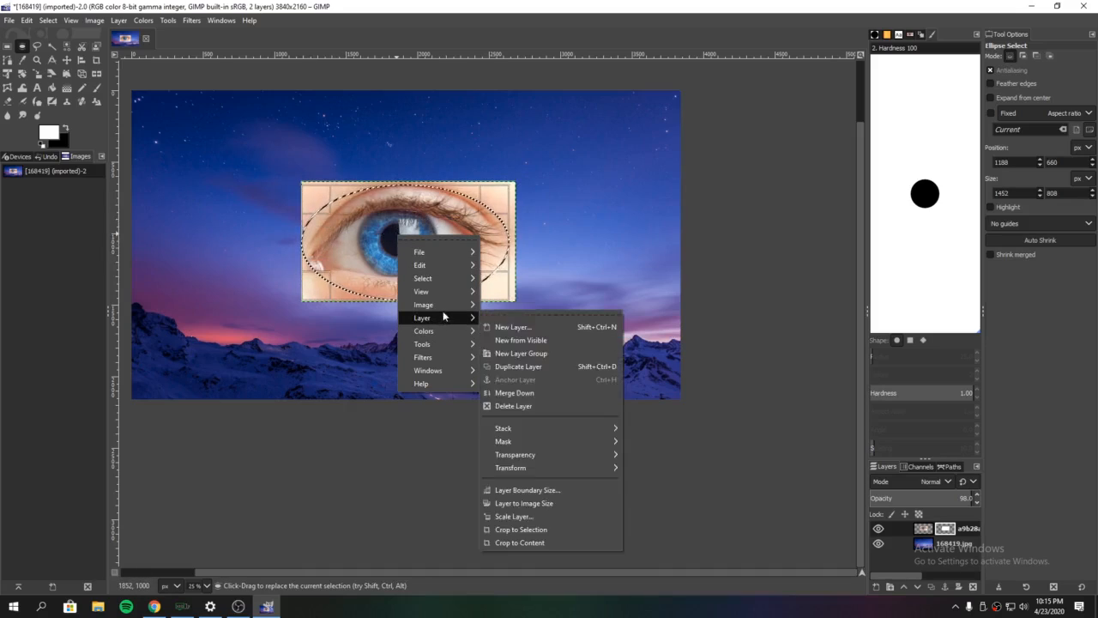
mouse_move(441, 283)
click(498, 389)
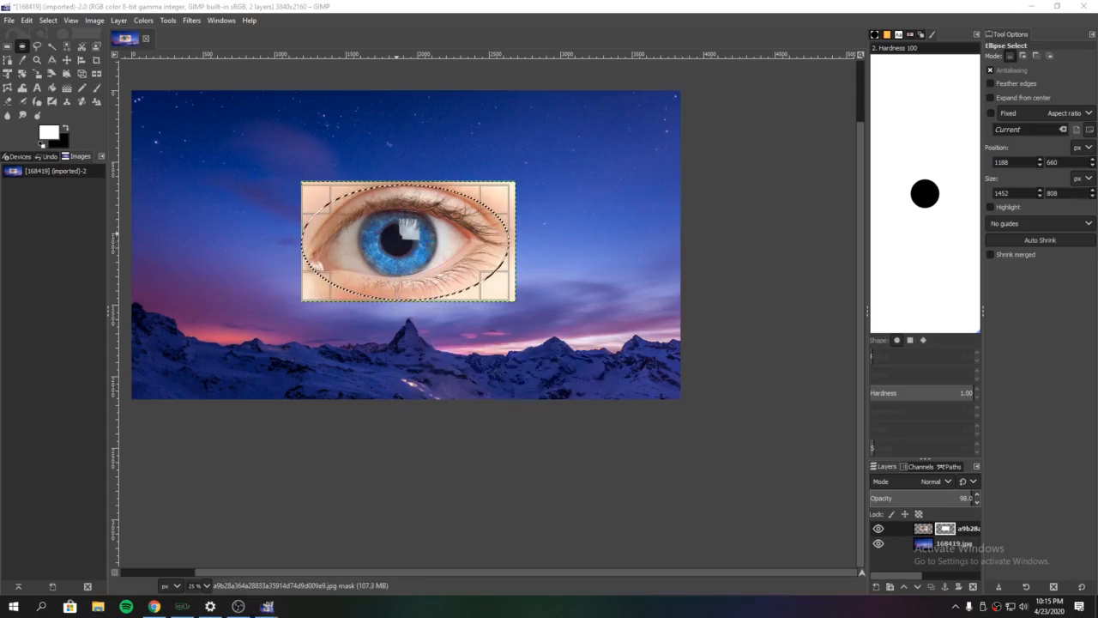
click(538, 442)
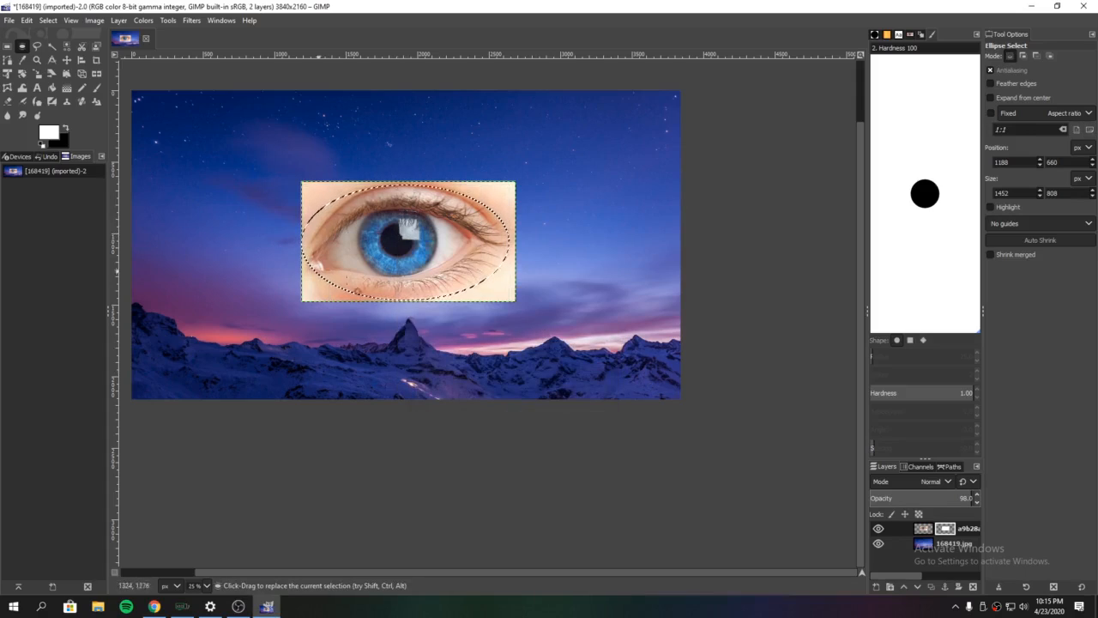
- Switch to the Pencil with black as the foreground colour and undo a trial stroke painted inside the ellipse
key(n)
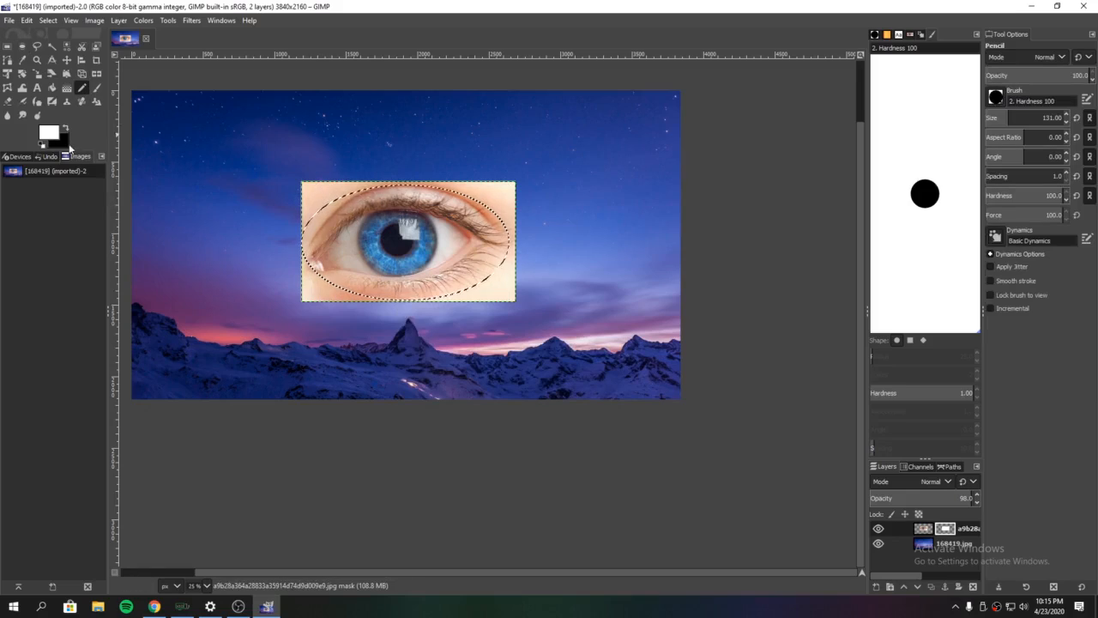
key(x)
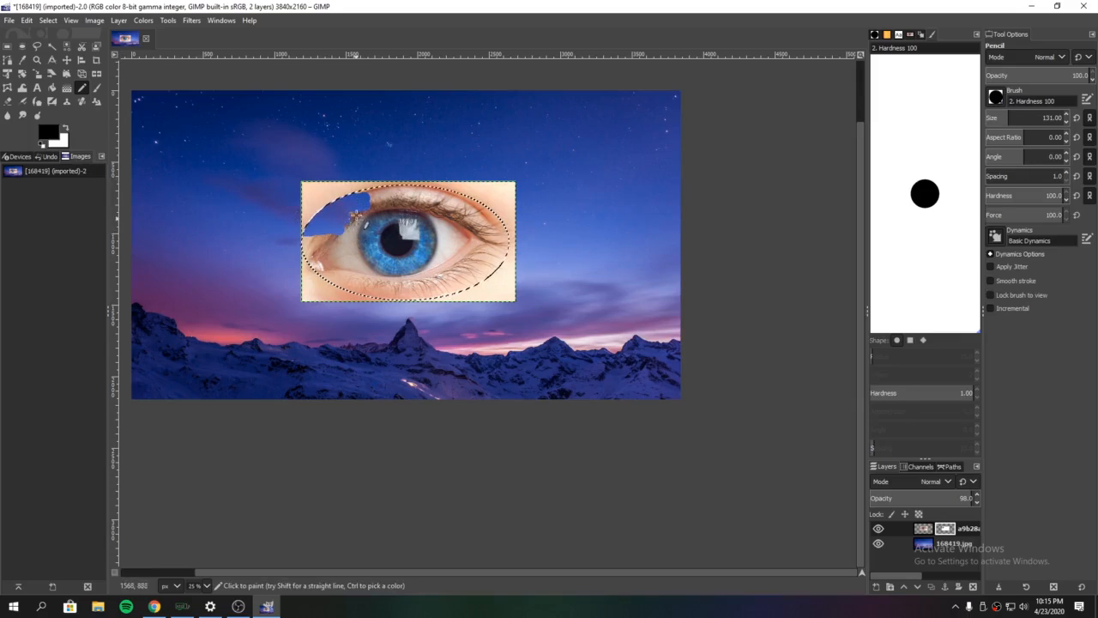
key(ctrl+z)
- Invert the elliptical selection so everything outside the eye is selected, and feather it by 5 px
right_click(316, 200)
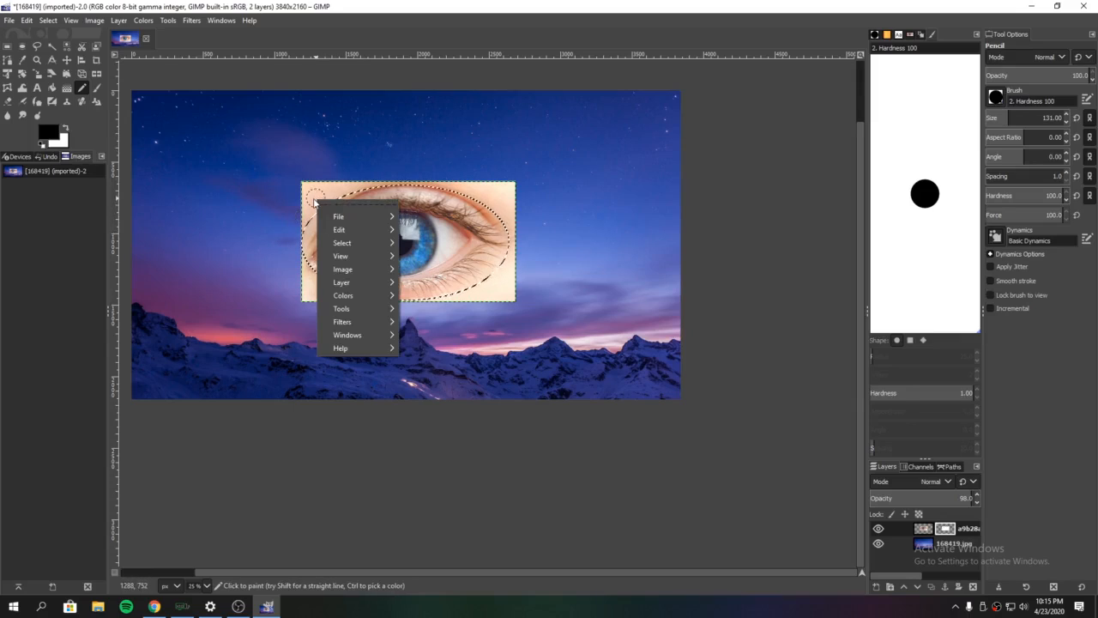
click(303, 201)
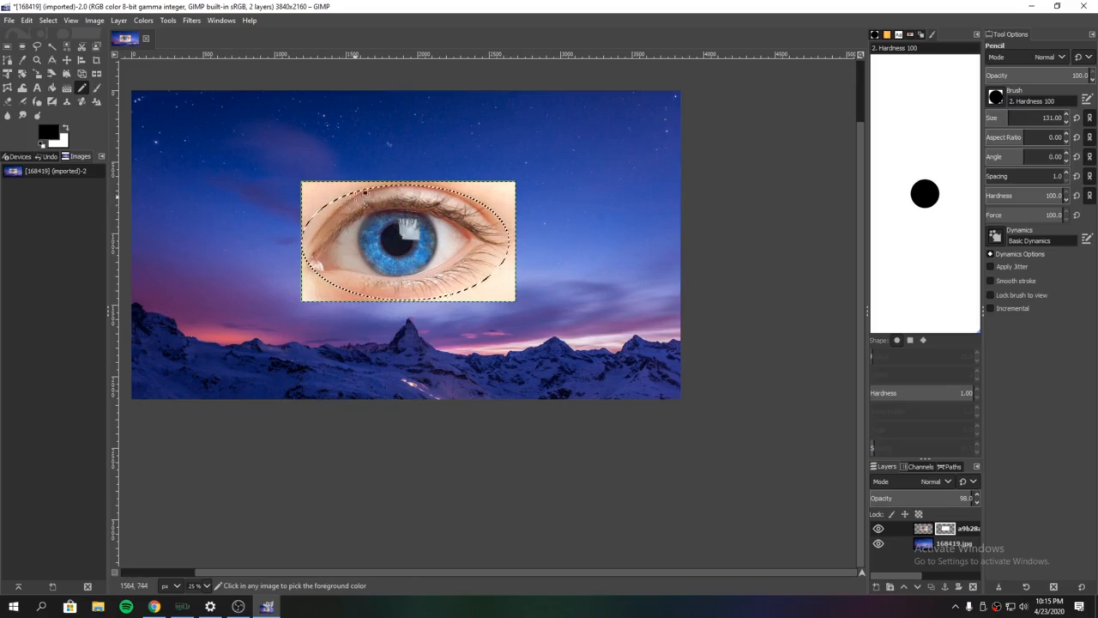
right_click(335, 201)
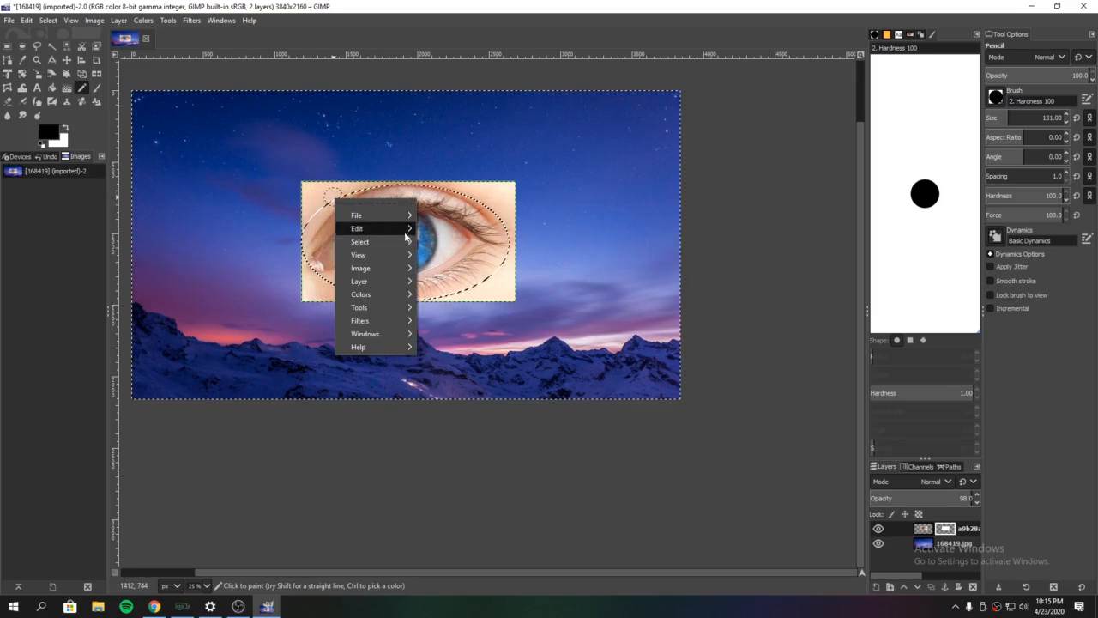
mouse_move(381, 241)
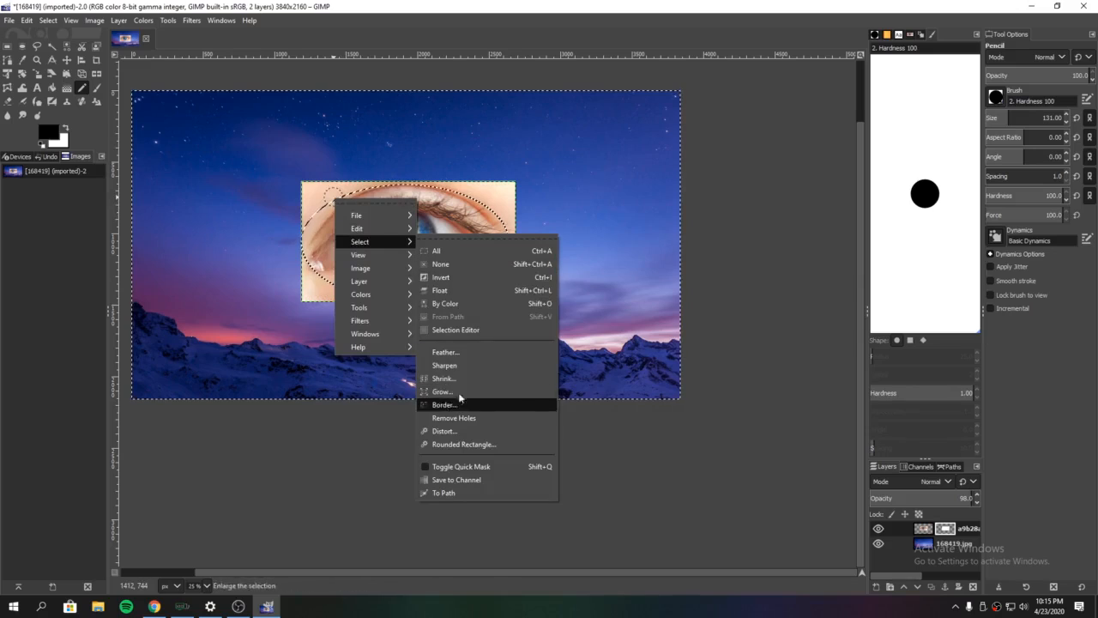
click(445, 352)
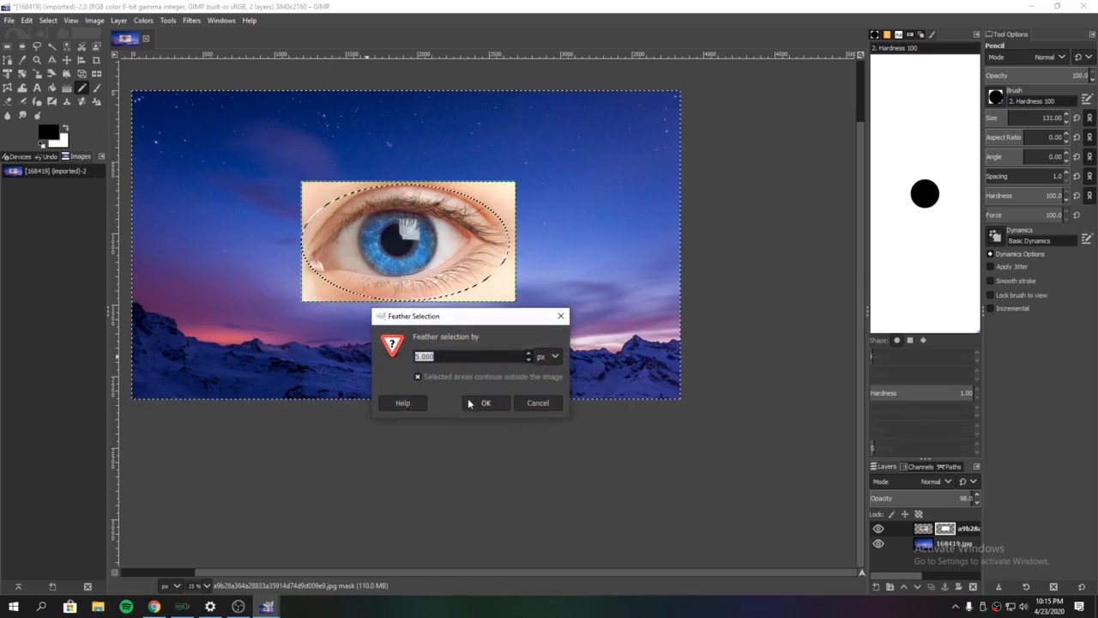
click(480, 400)
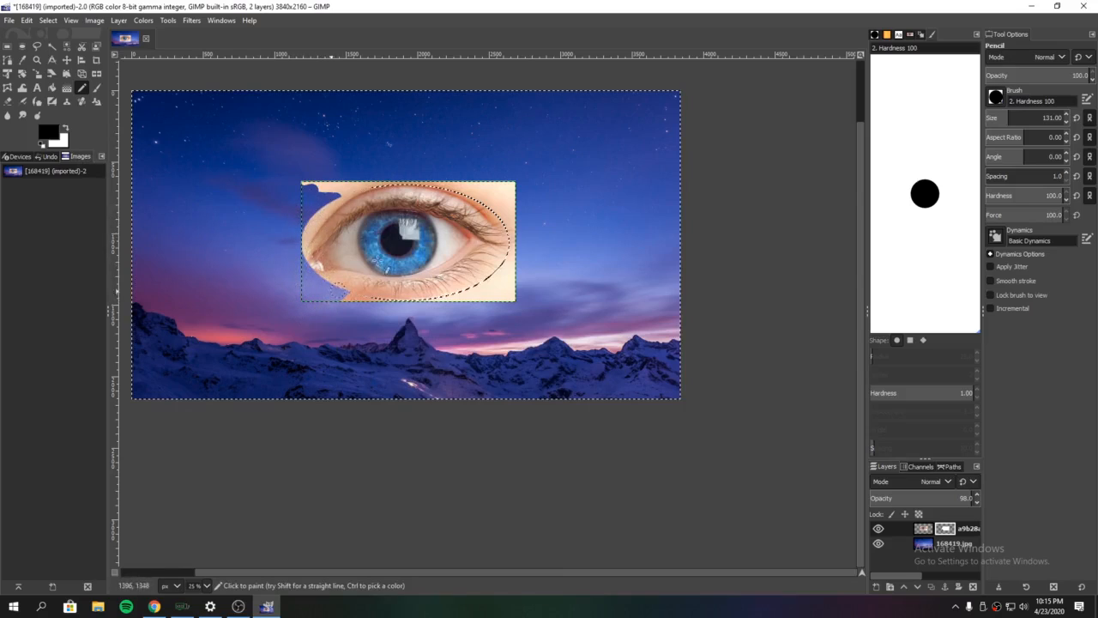
- Set the pencil size to 364, paint black over the mask's corners outside the ellipse, and lower the pencil opacity to 47.8
click(1027, 115)
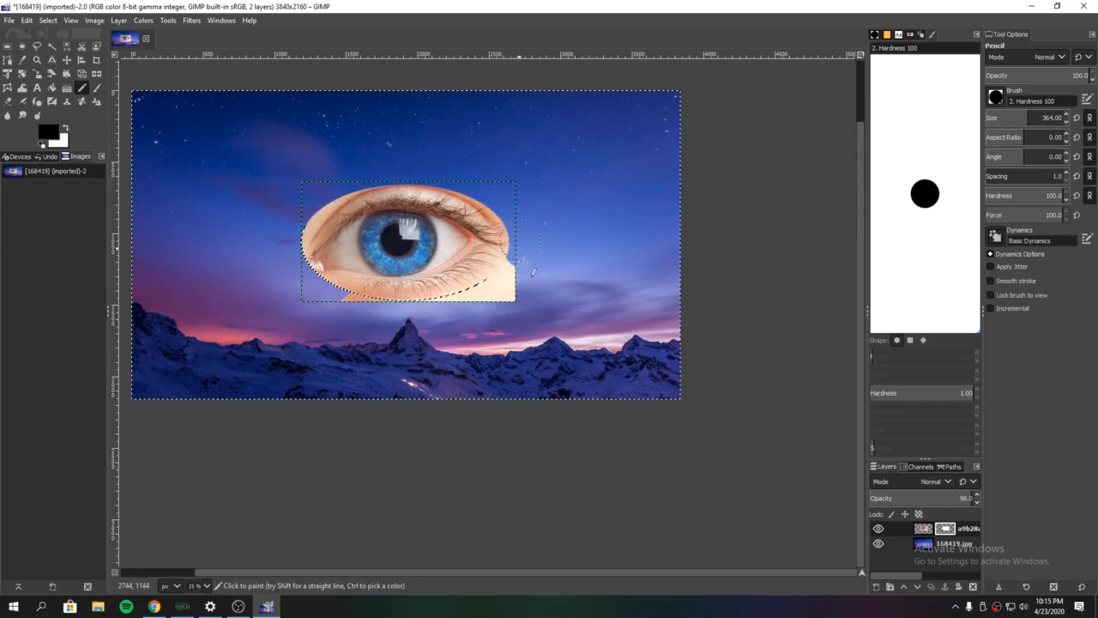
drag(534, 272, 437, 303)
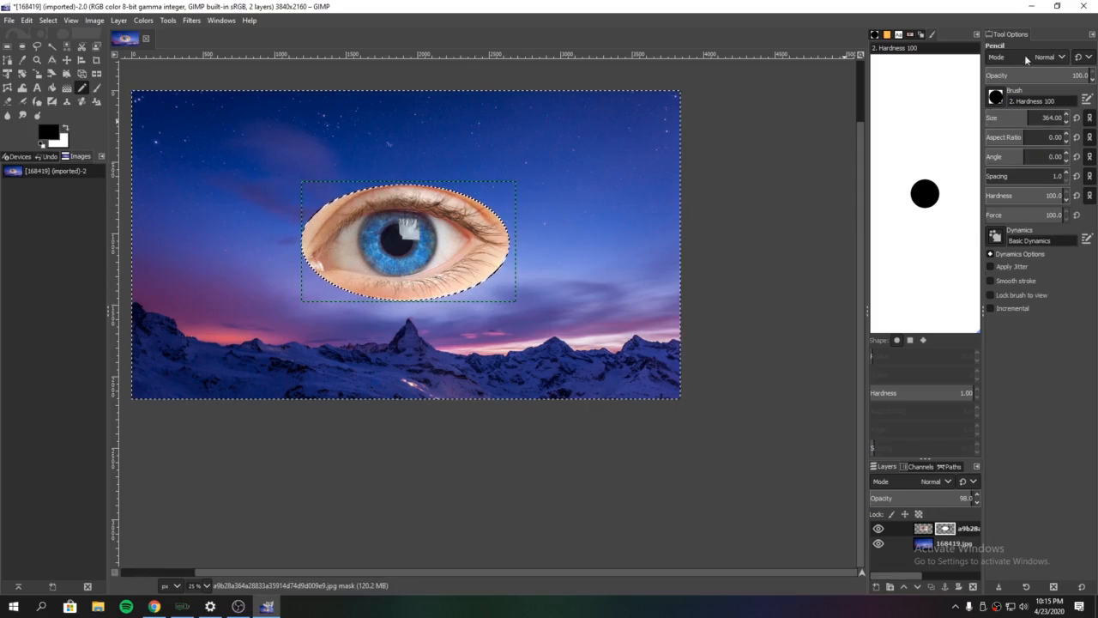
click(1048, 56)
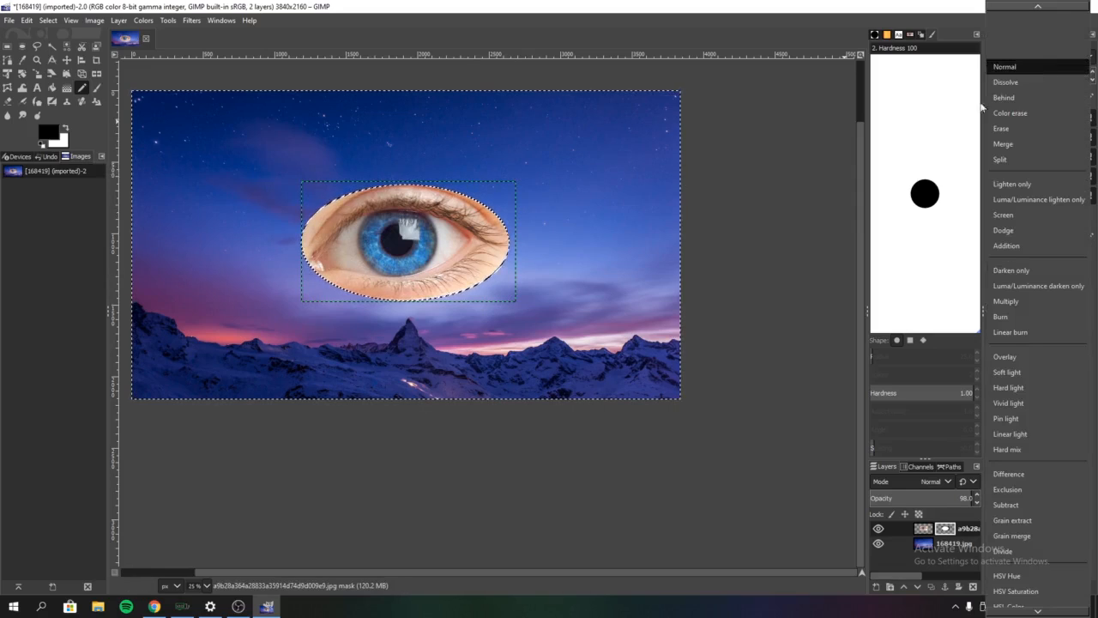
click(21, 48)
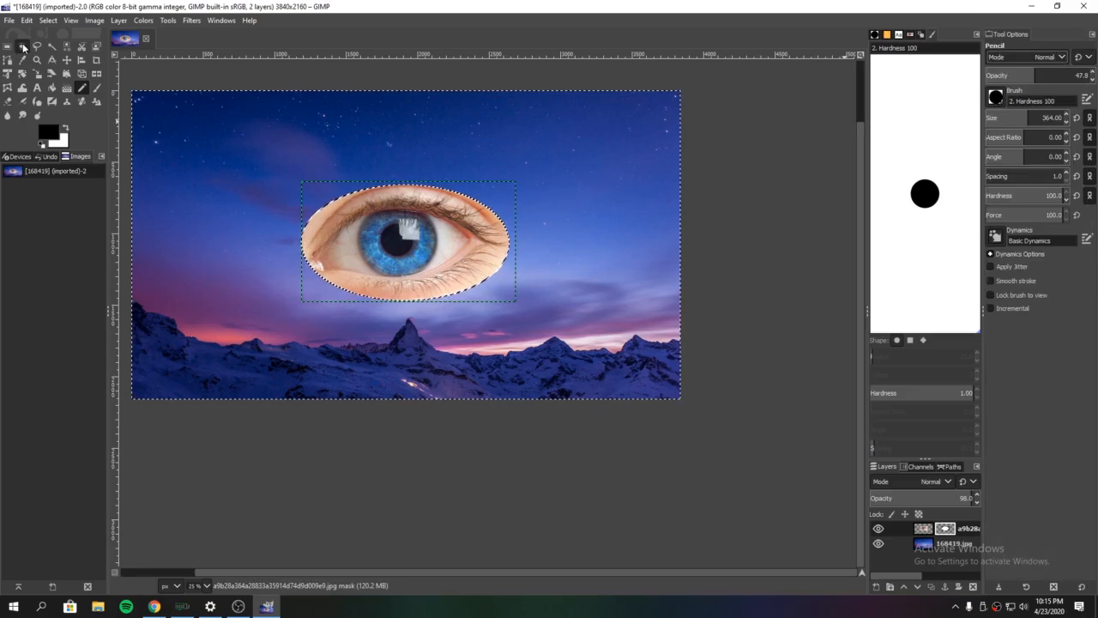
- Draw a new elliptical selection of about 1400 × 728 px just inside the visible edge of the eye cutout
click(23, 48)
mouse_move(309, 185)
mouse_down()
mouse_move(336, 225)
mouse_move(451, 286)
mouse_up()
drag(357, 194, 358, 196)
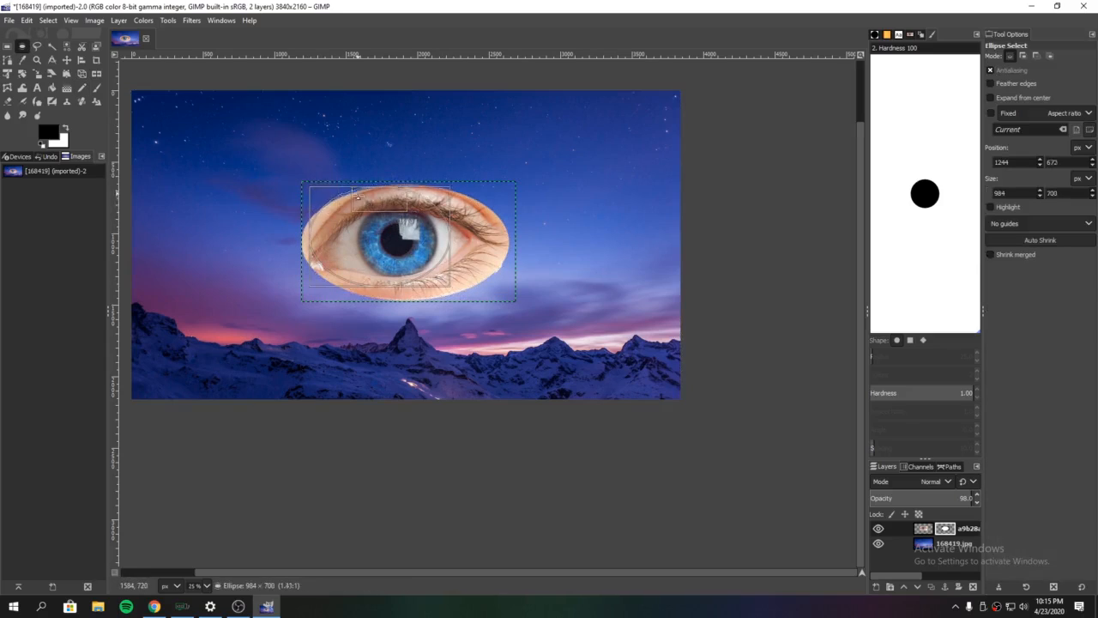
drag(441, 234, 479, 232)
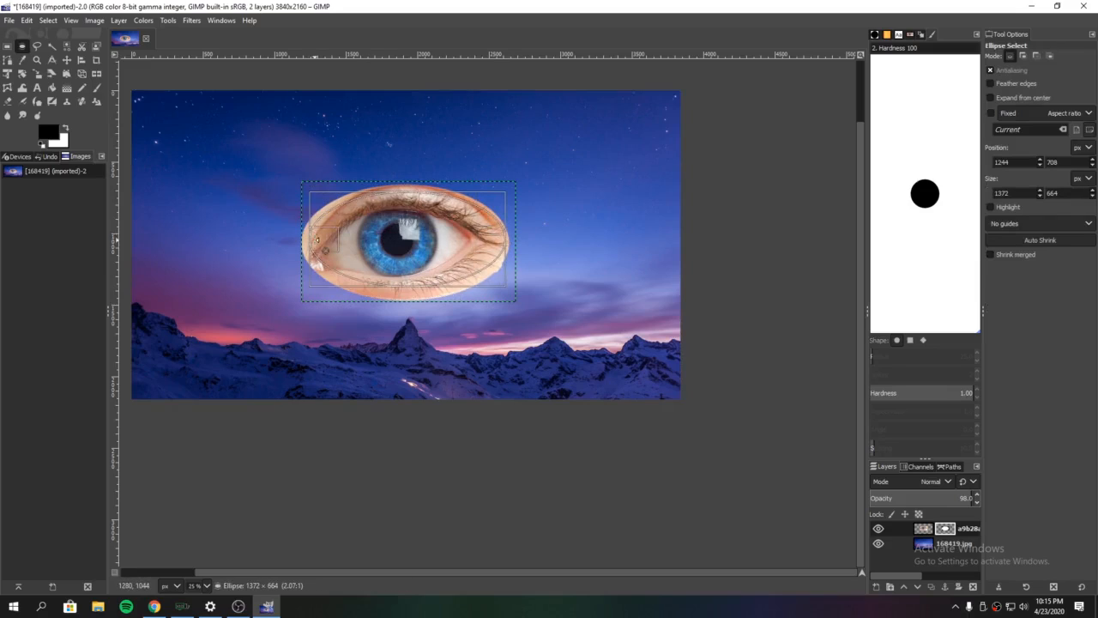
drag(404, 274, 404, 282)
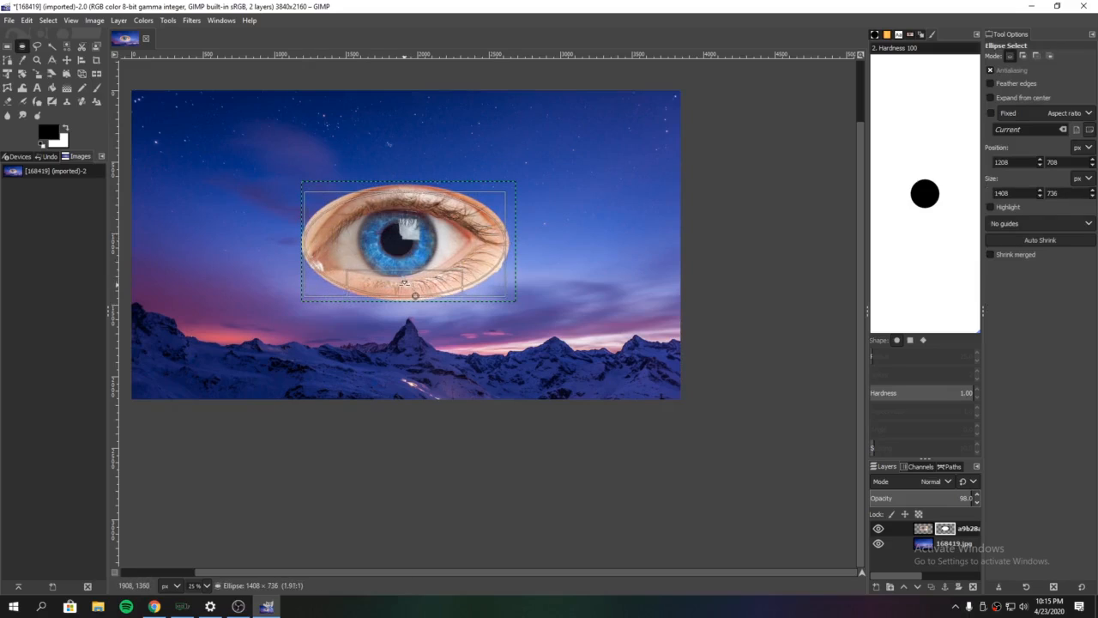
drag(412, 205, 412, 203)
drag(323, 245, 324, 244)
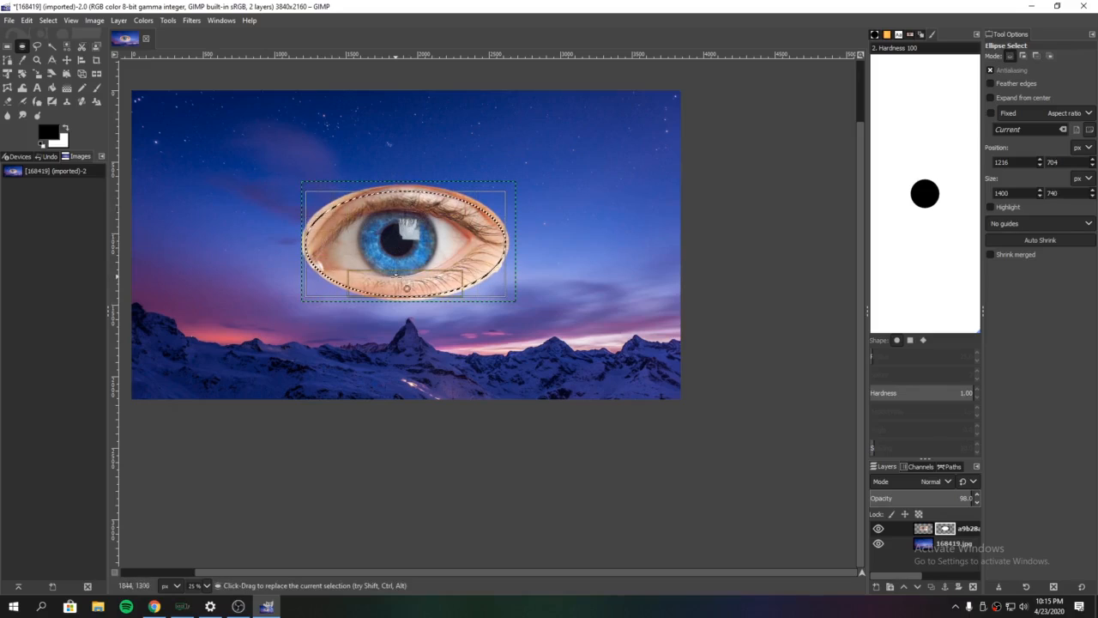
drag(397, 279, 396, 276)
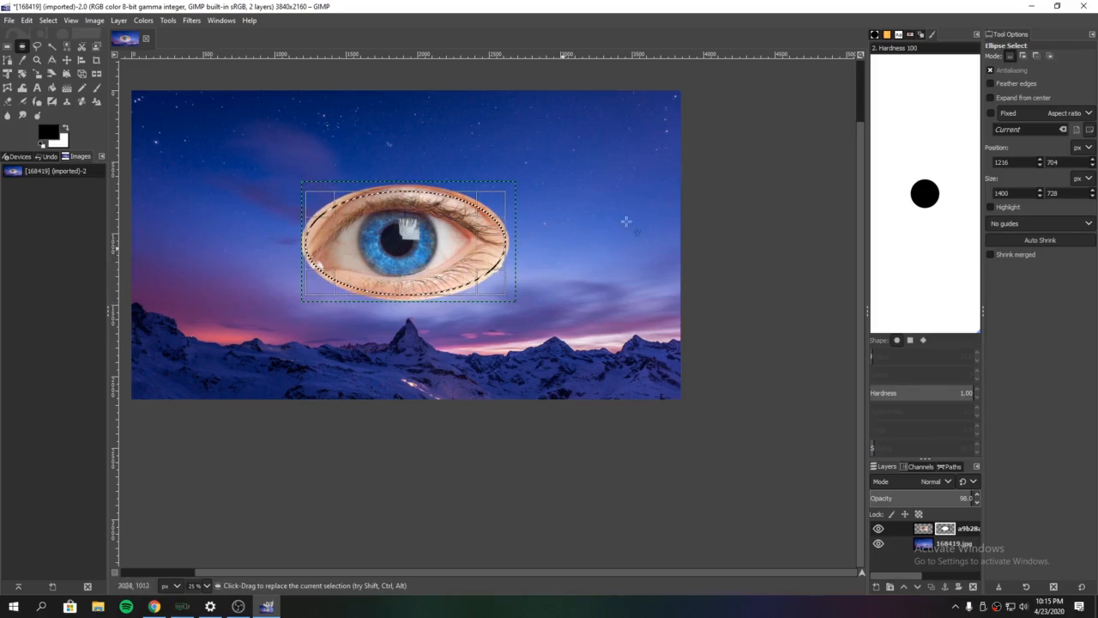
- Invert the new, smaller elliptical selection and feather it by 5 px
right_click(428, 247)
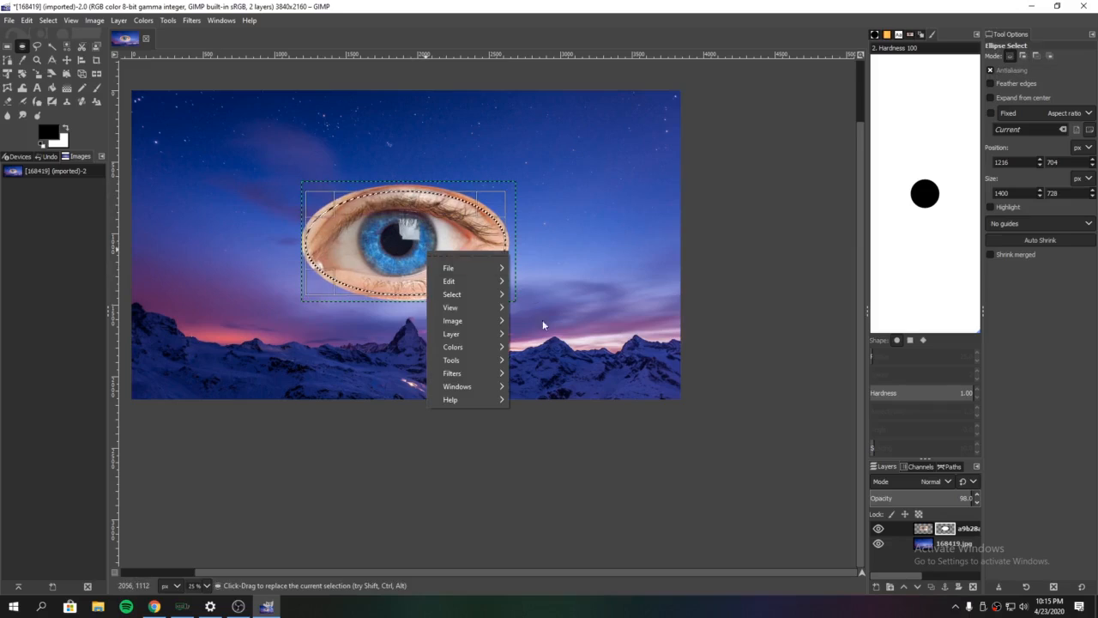
key(Escape)
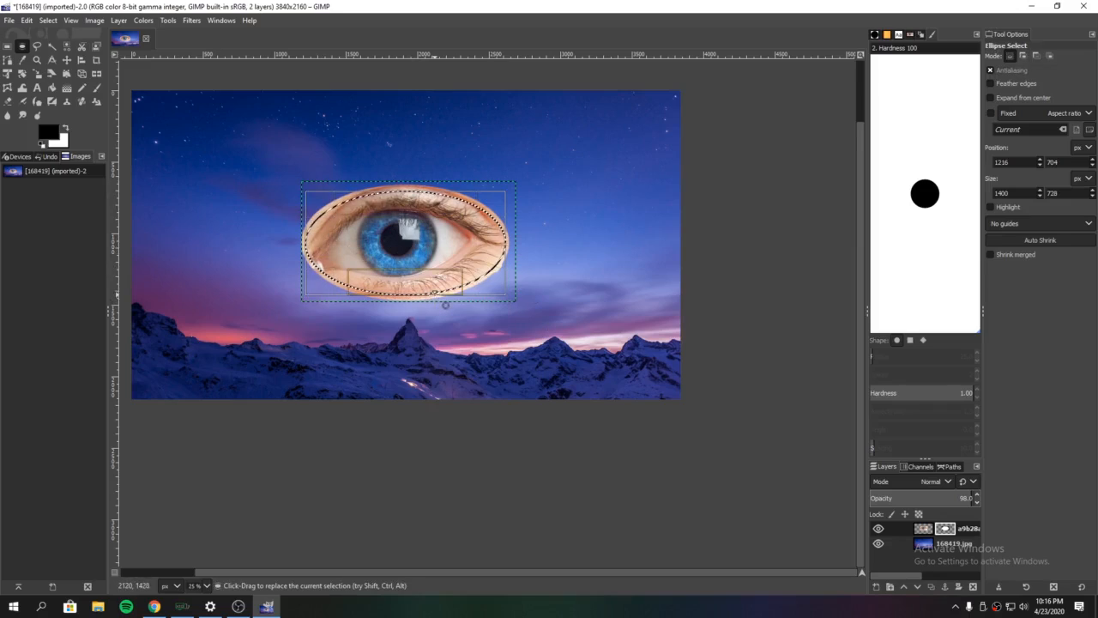
right_click(351, 236)
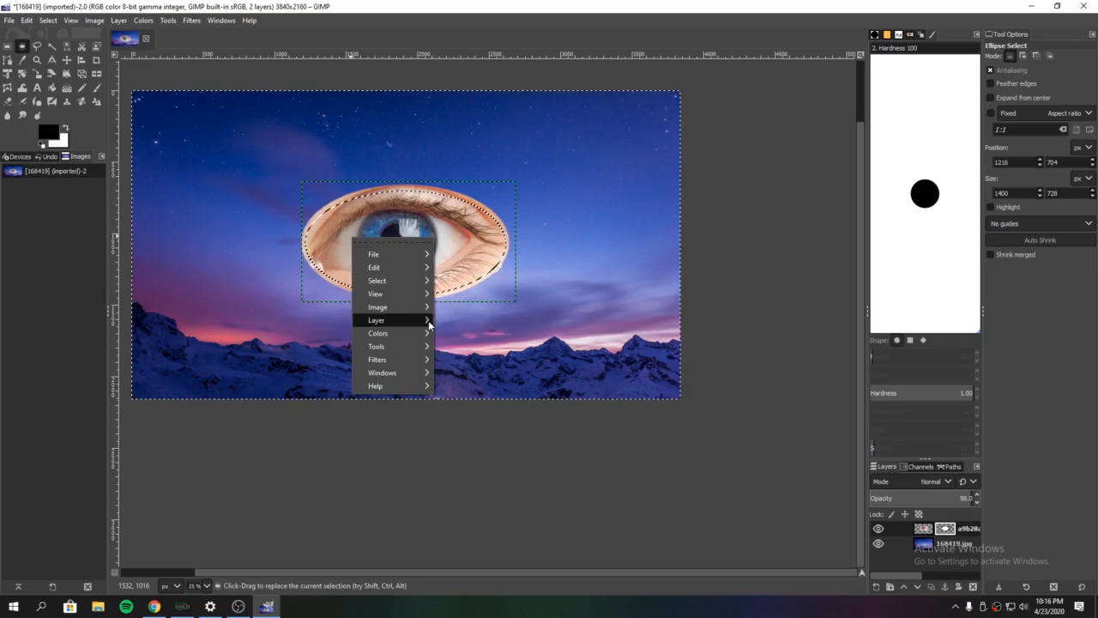
mouse_move(378, 281)
click(485, 388)
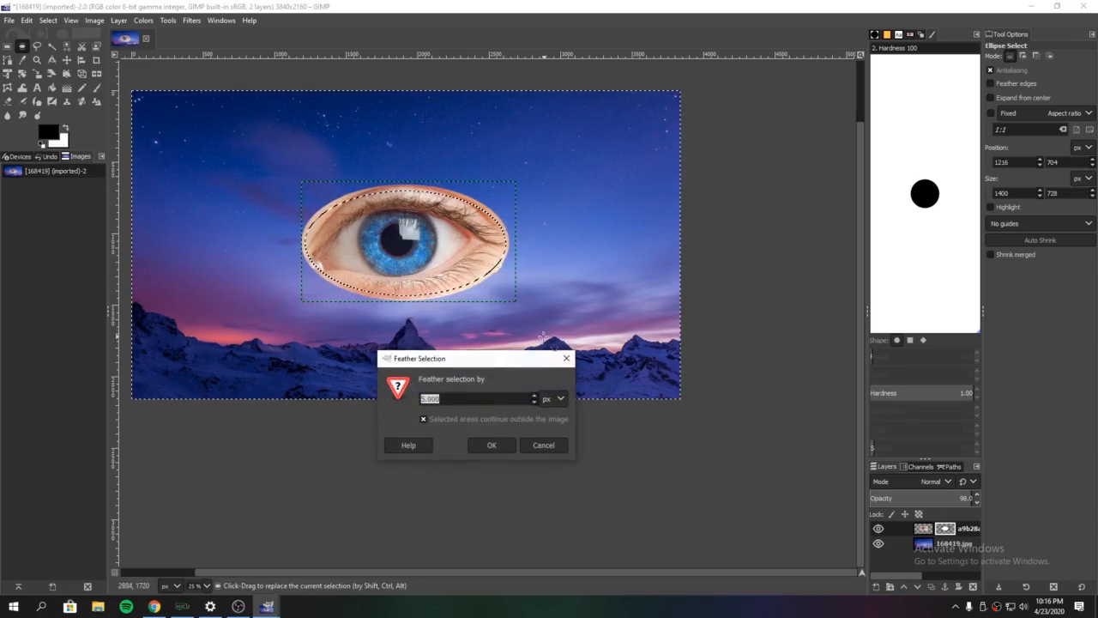
click(504, 444)
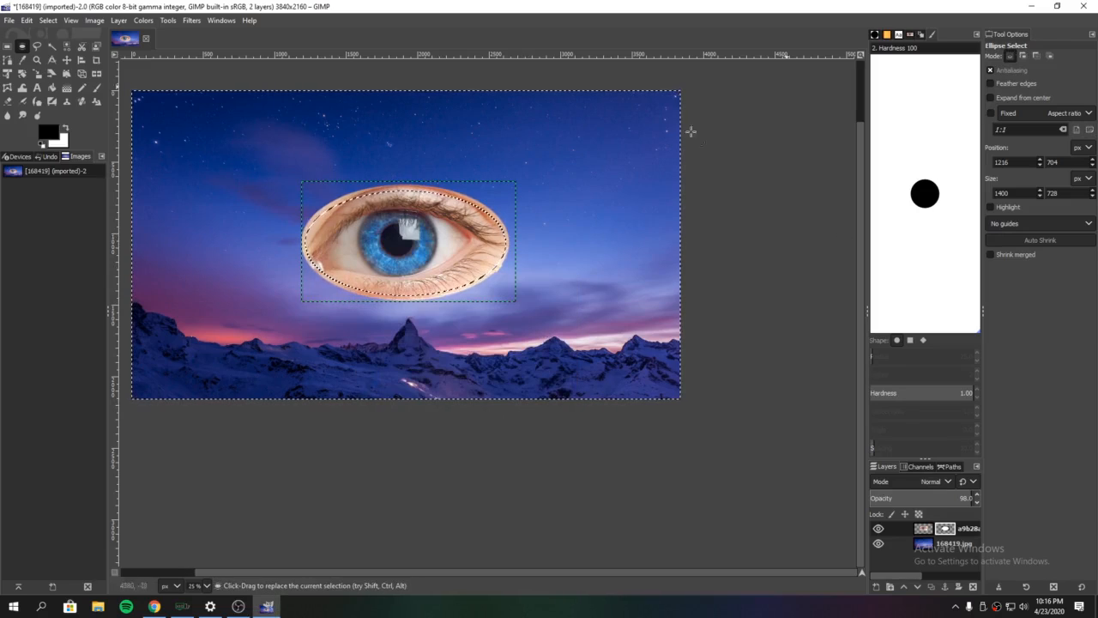
- Paint the mask's rim outside the ellipse black with the Pencil at about 48.9 opacity, and raise the opacity to 62.1
key(n)
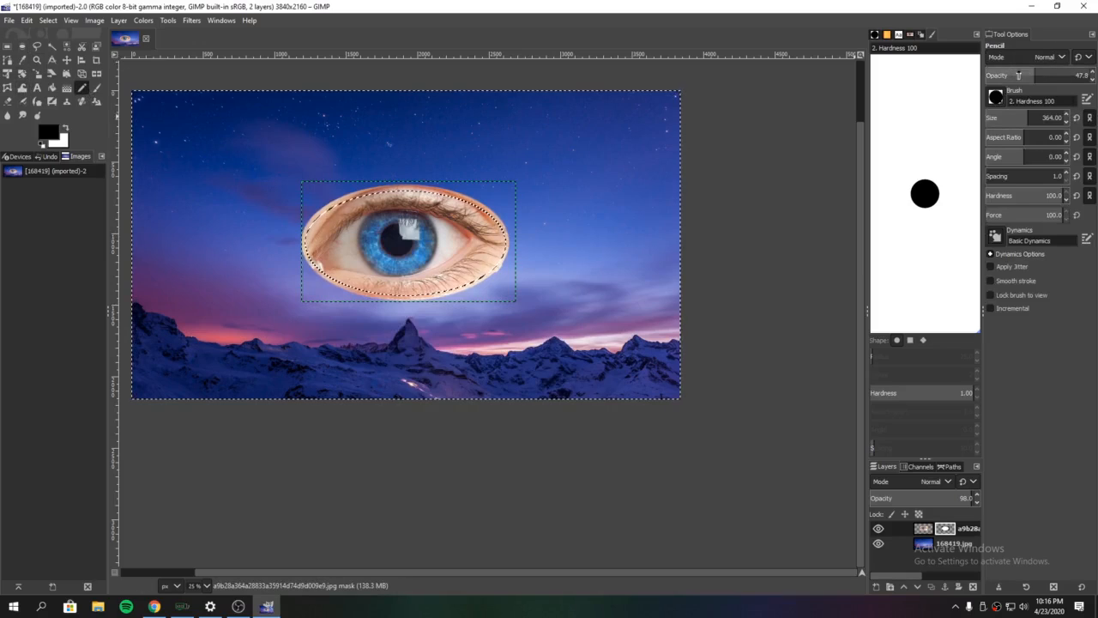
click(1036, 75)
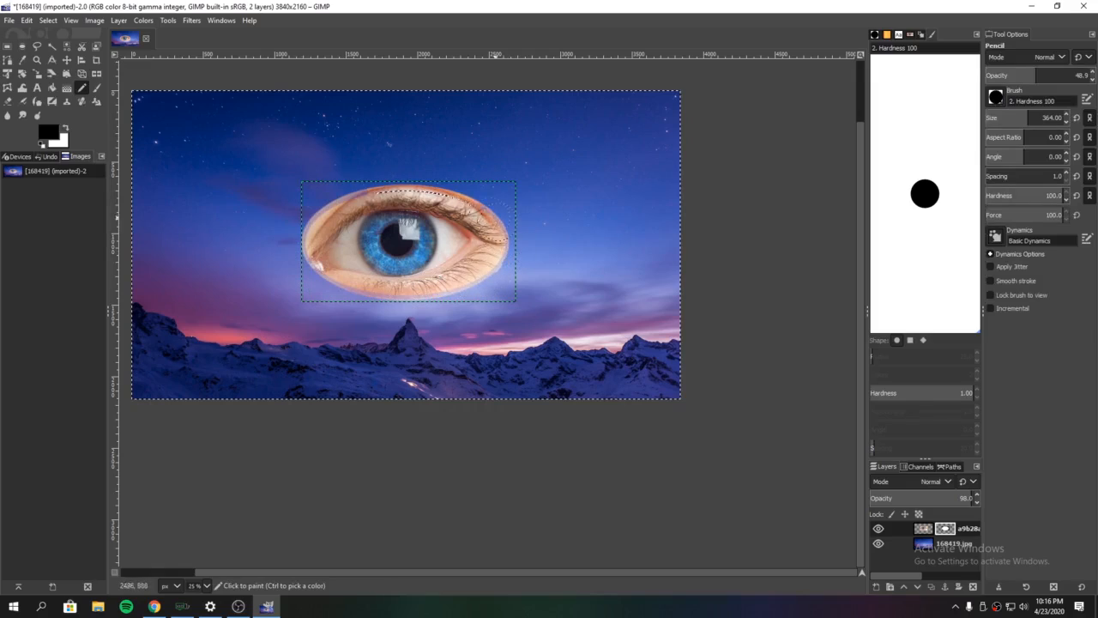
drag(324, 187, 296, 220)
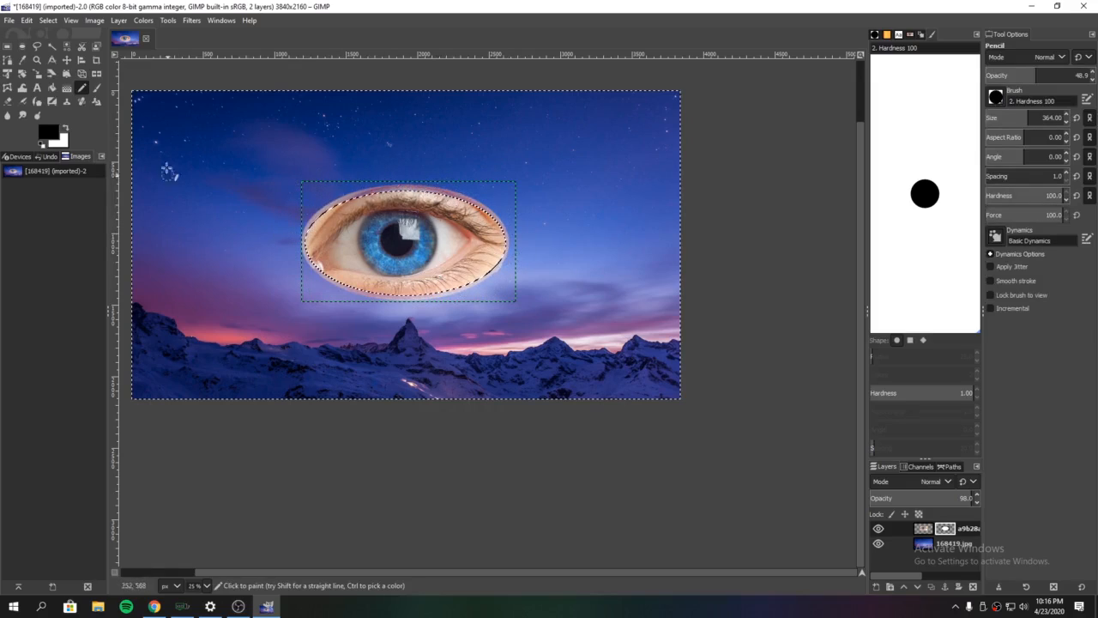
mouse_move(1036, 75)
mouse_down()
mouse_move(1007, 75)
mouse_move(1050, 75)
mouse_up()
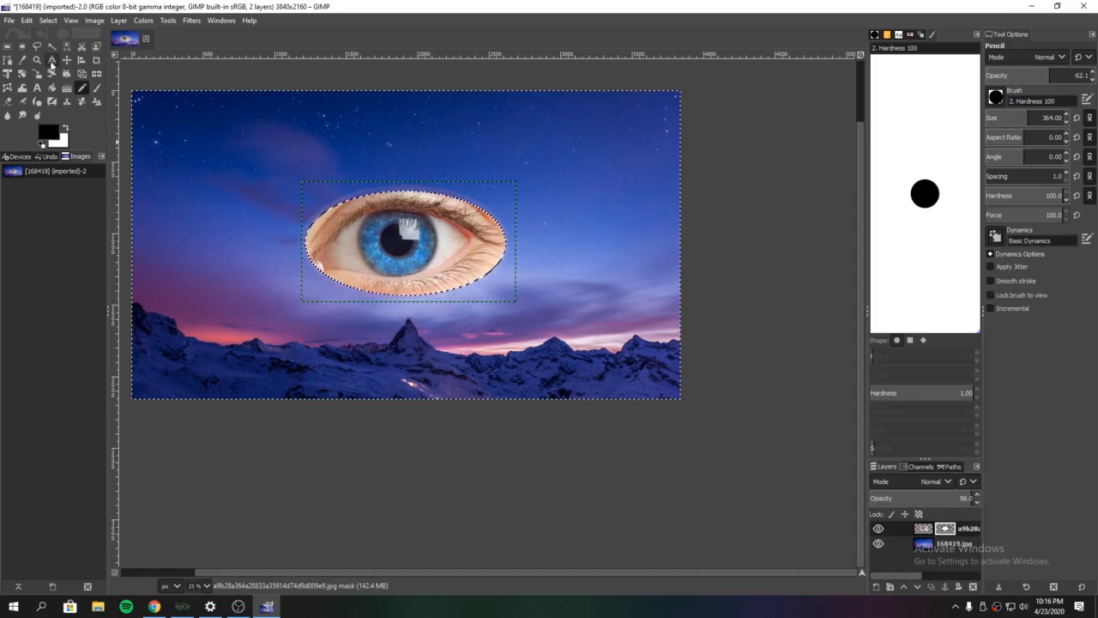
- Draw a tighter elliptical selection of about 1368 × 680 px inside the eye cutout, adjusting its edges
click(21, 47)
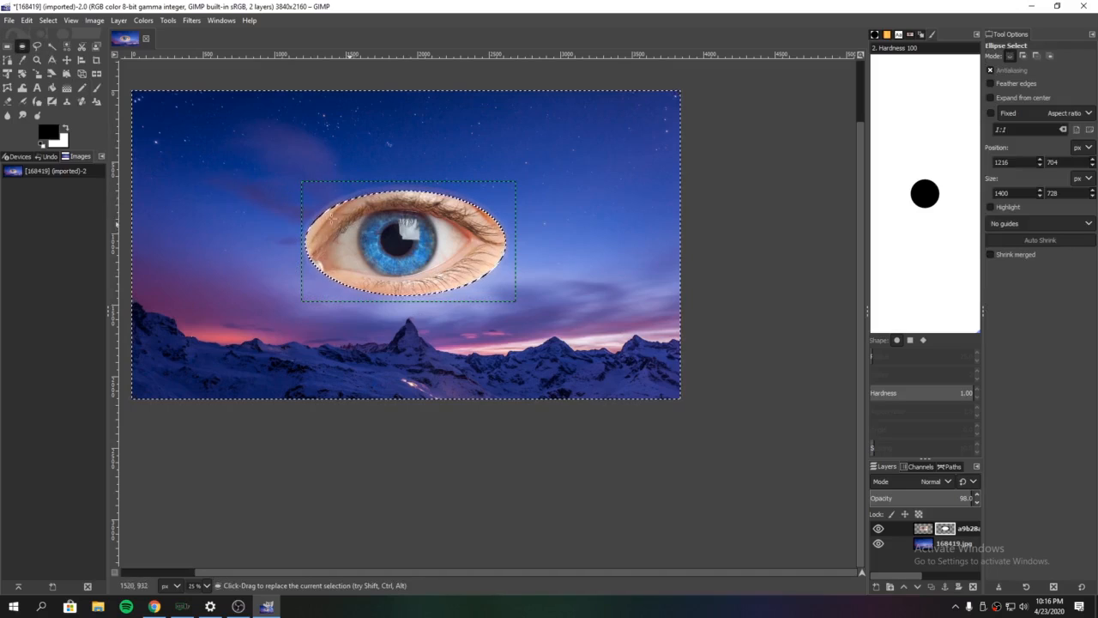
drag(302, 209, 459, 295)
drag(359, 251, 367, 249)
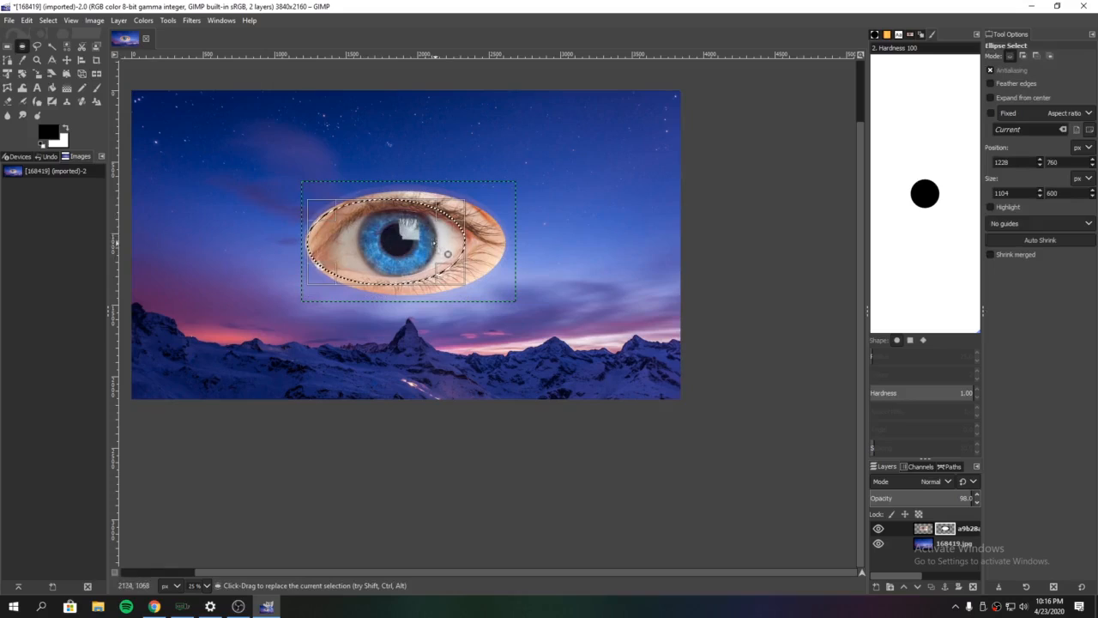
drag(434, 243, 468, 243)
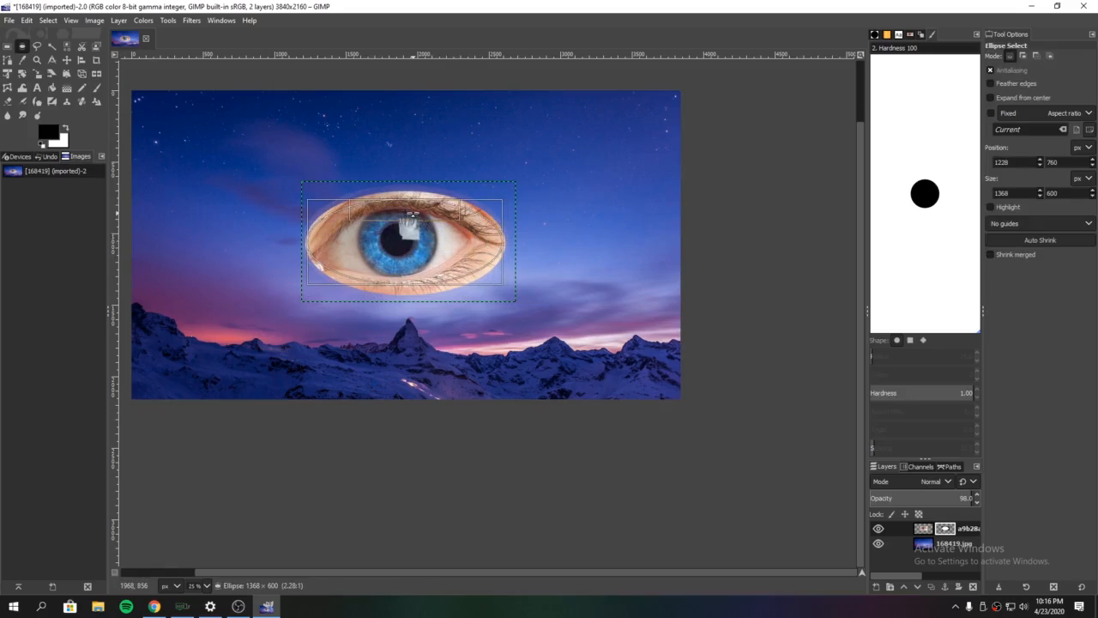
drag(413, 210, 412, 209)
drag(398, 275, 398, 282)
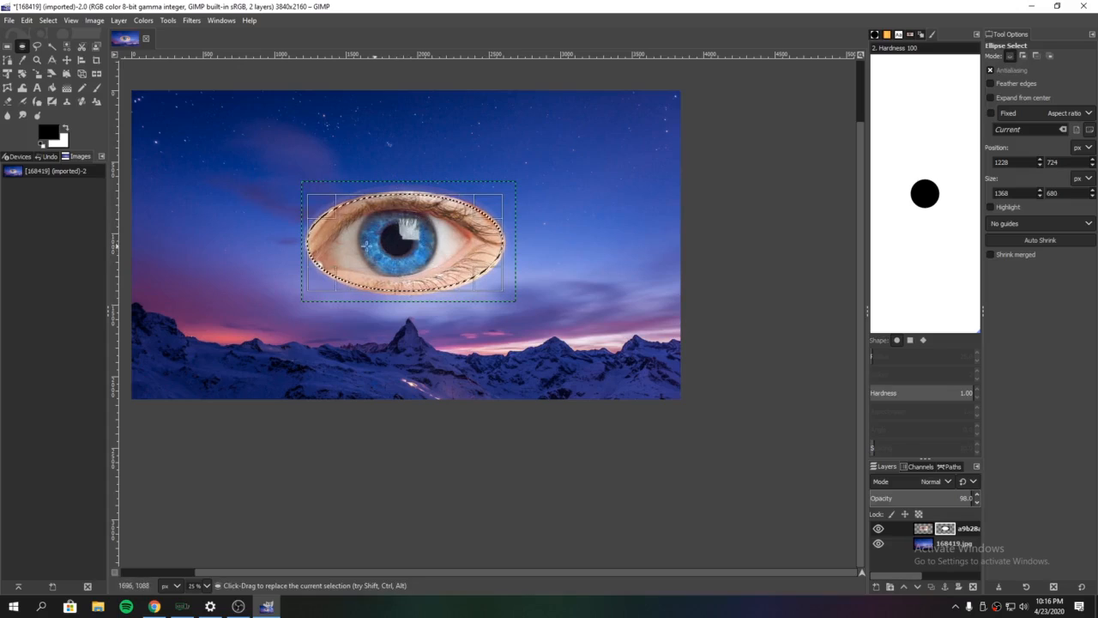
- Invert the 1368 × 680 px elliptical selection and feather it by 5 px
right_click(240, 267)
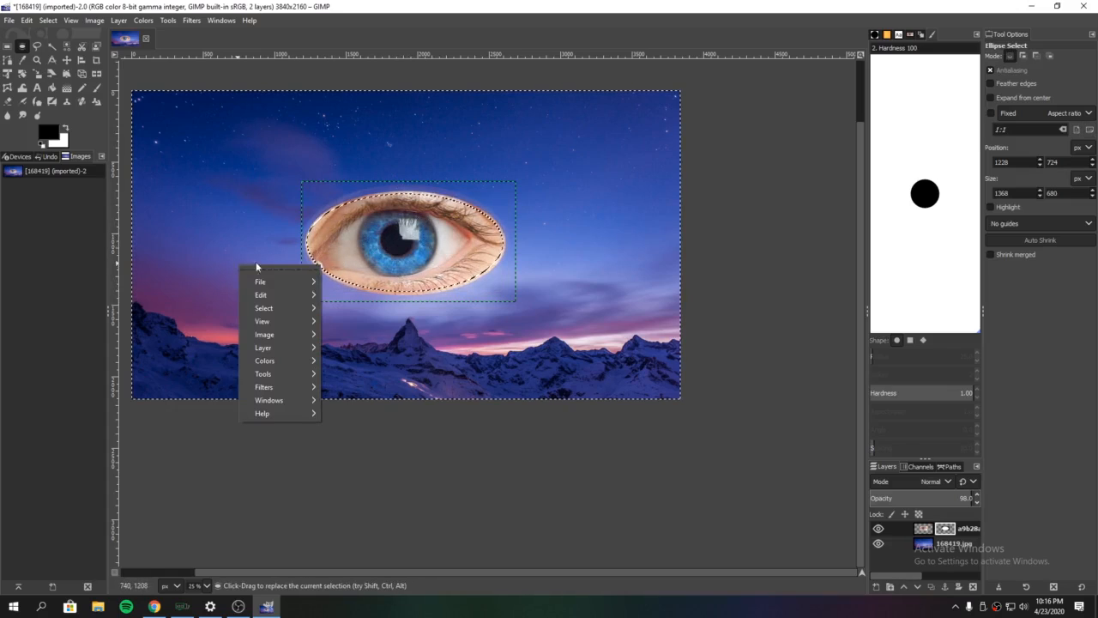
mouse_move(310, 307)
click(386, 429)
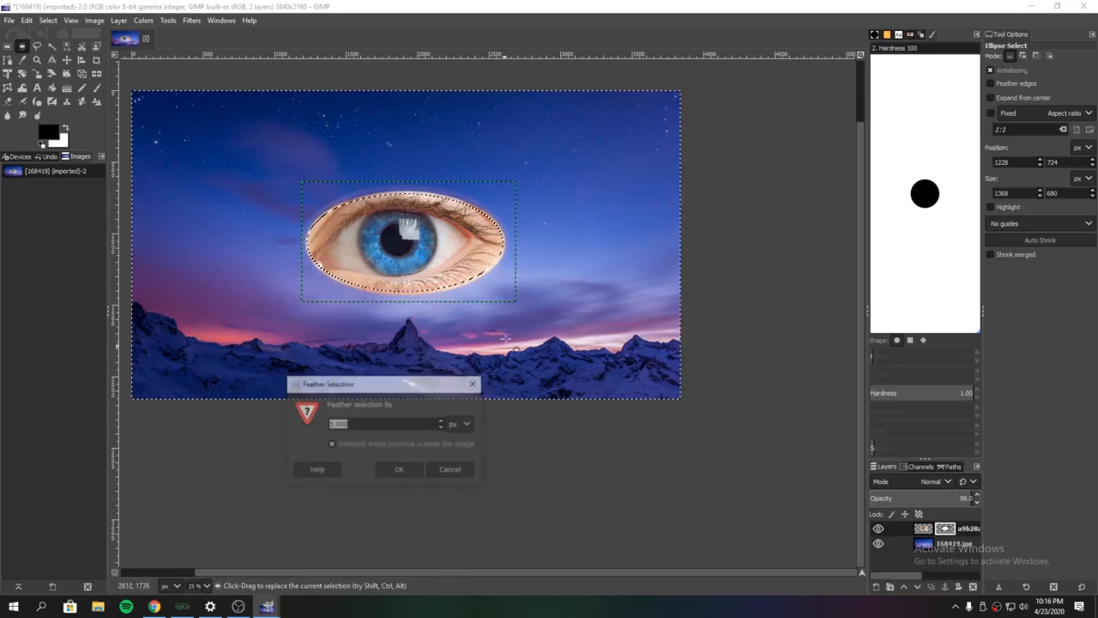
click(400, 470)
- Paint black over the thin rim outside the tighter ellipse with the Pencil at 62.1 opacity, and switch back to Ellipse Select
key(n)
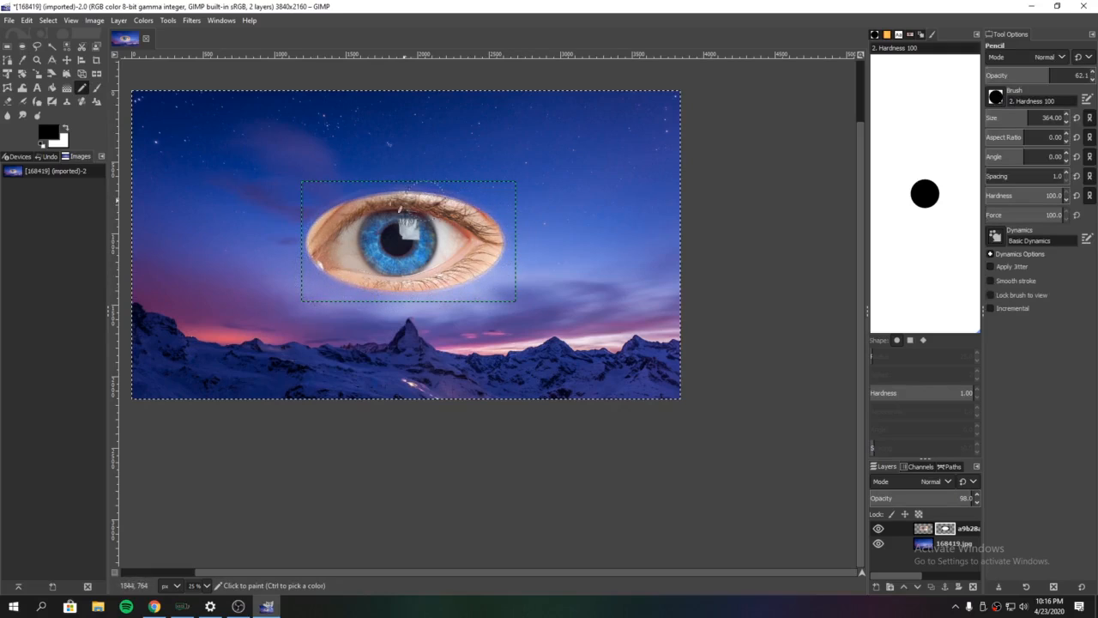
drag(300, 255, 305, 261)
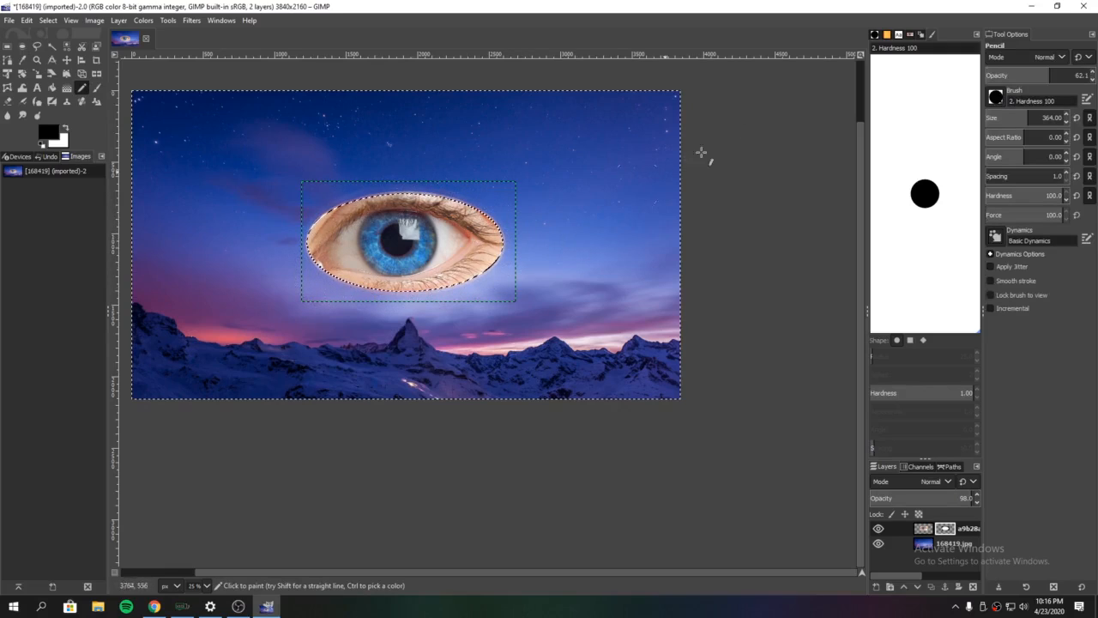
click(21, 45)
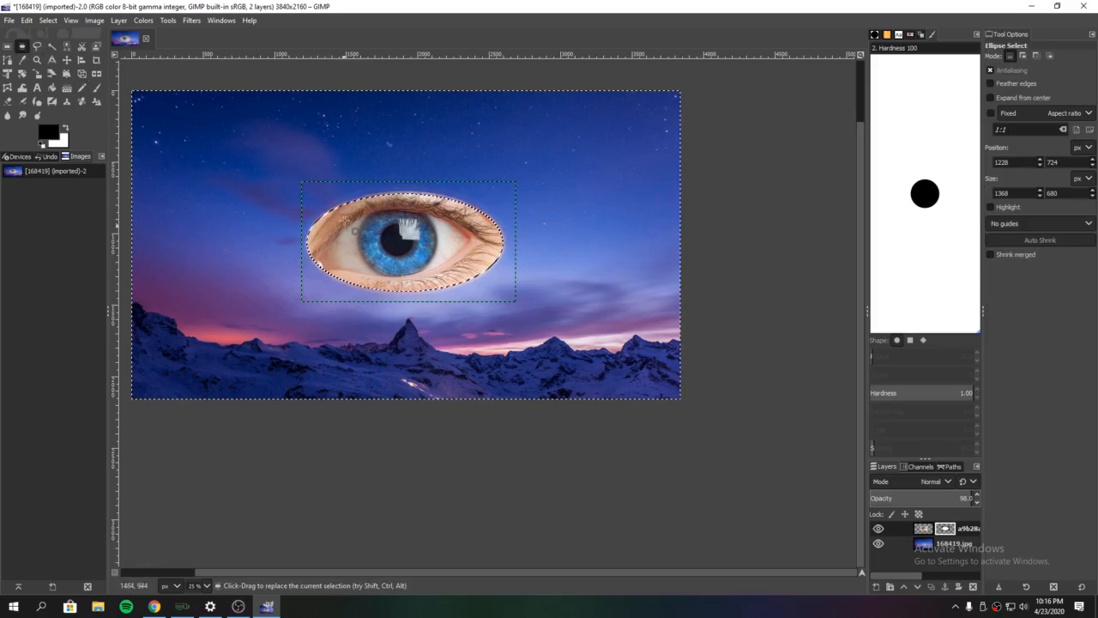
- Draw a tighter elliptical selection of about 1324 × 644 px inside the eye cutout, adjusting its edges
drag(298, 207, 496, 295)
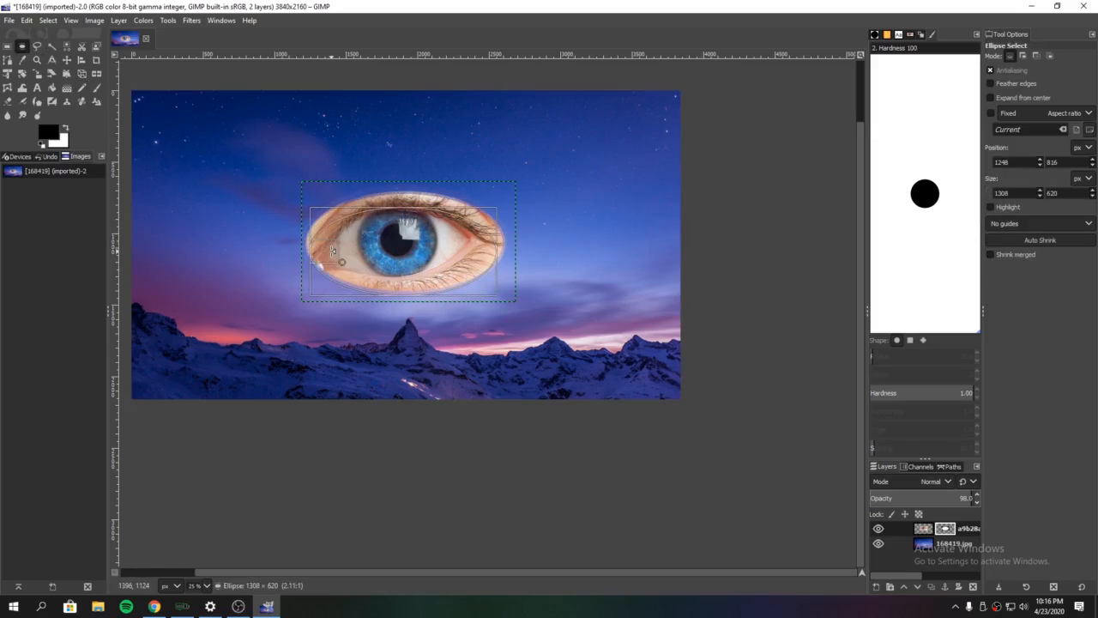
drag(424, 217, 424, 206)
drag(485, 244, 486, 244)
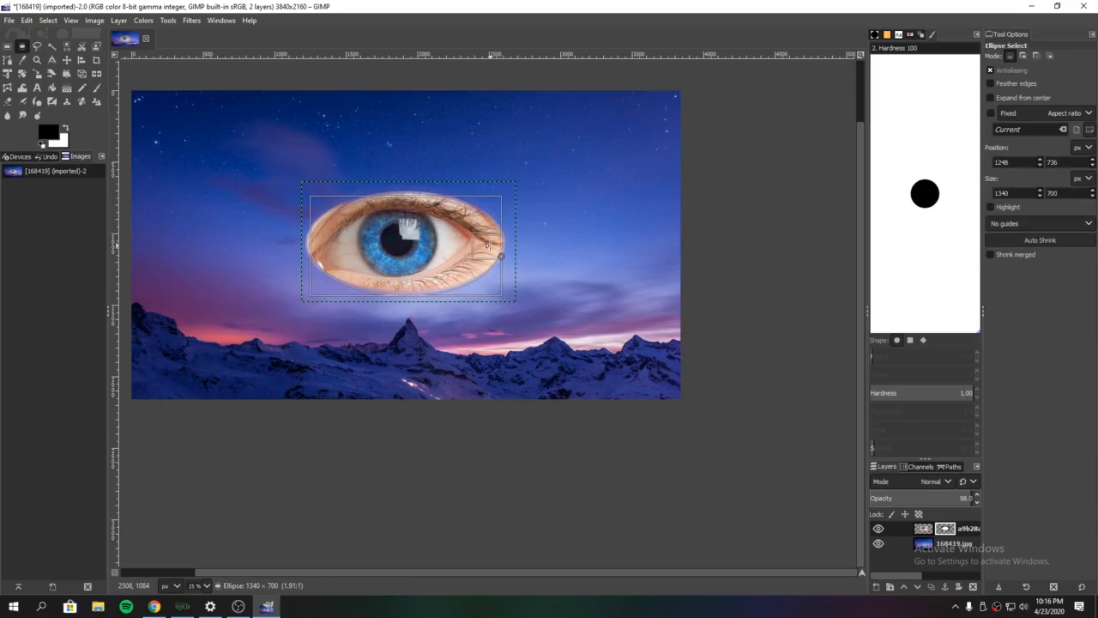
drag(485, 247, 485, 247)
drag(402, 289, 403, 281)
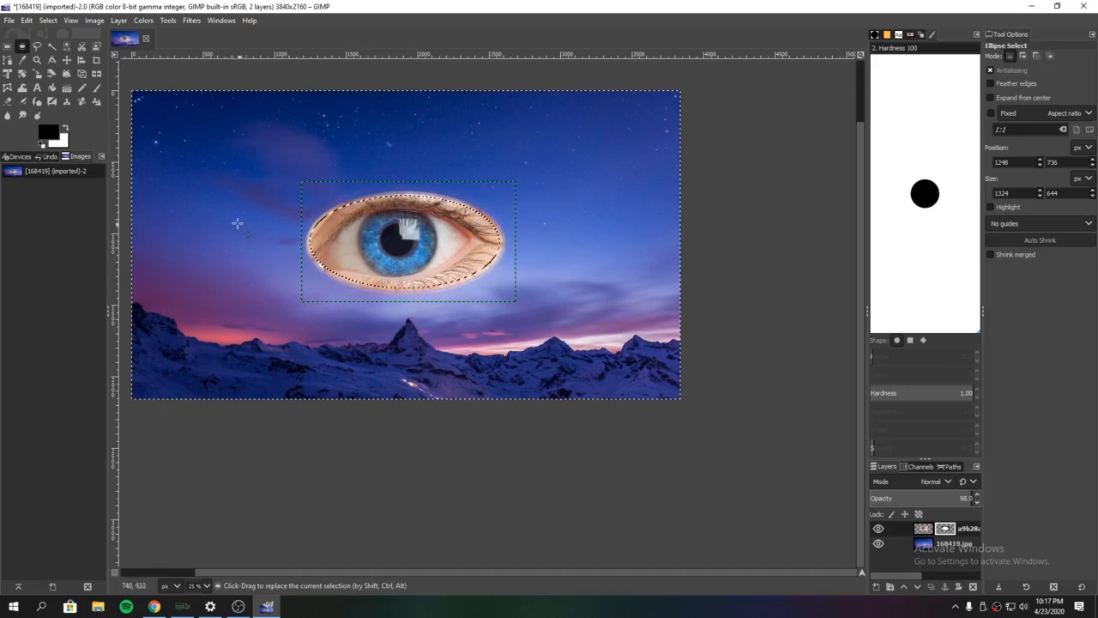
- Invert the 1324 × 644 px elliptical selection and feather it by 5 px
key(ctrl+i)
right_click(307, 232)
mouse_move(377, 266)
click(441, 377)
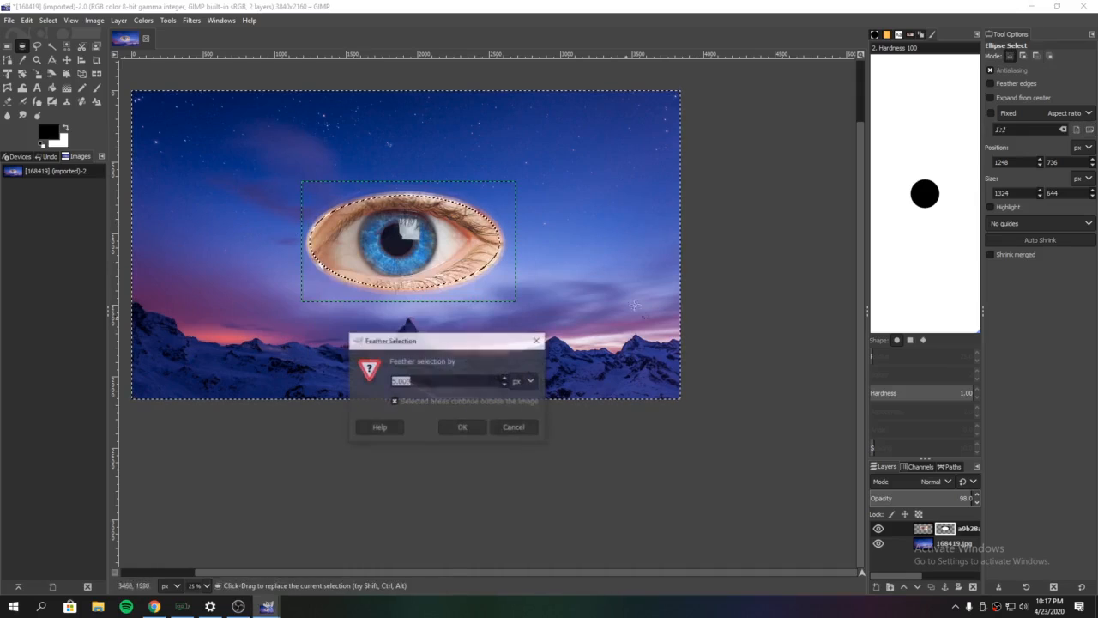
click(468, 433)
- Paint black on the mask outside the tighter ellipse with the Pencil at 62.1 opacity, and set the brush size to 50
key(n)
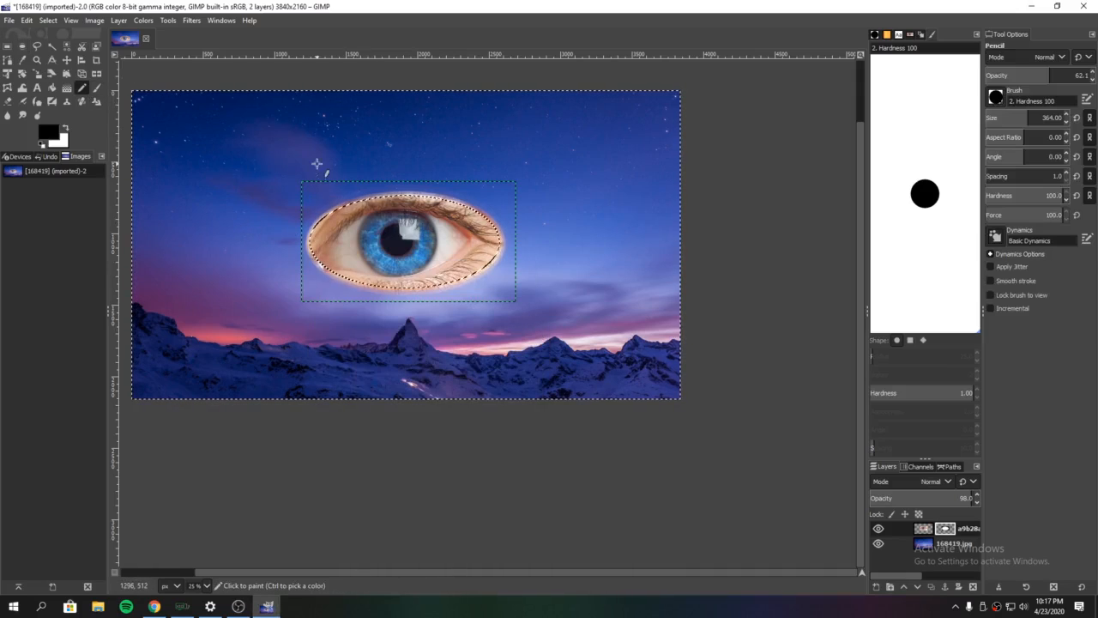
mouse_move(332, 239)
mouse_down()
mouse_move(341, 276)
mouse_move(366, 288)
mouse_move(448, 292)
mouse_move(508, 266)
mouse_up()
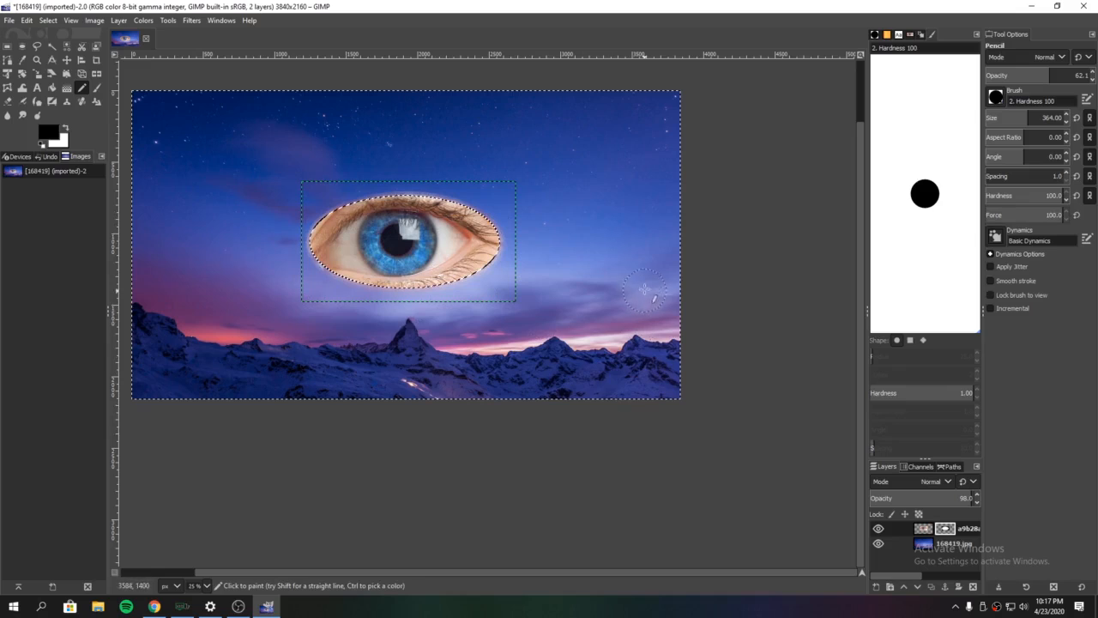
scroll(484, 203, up, 5)
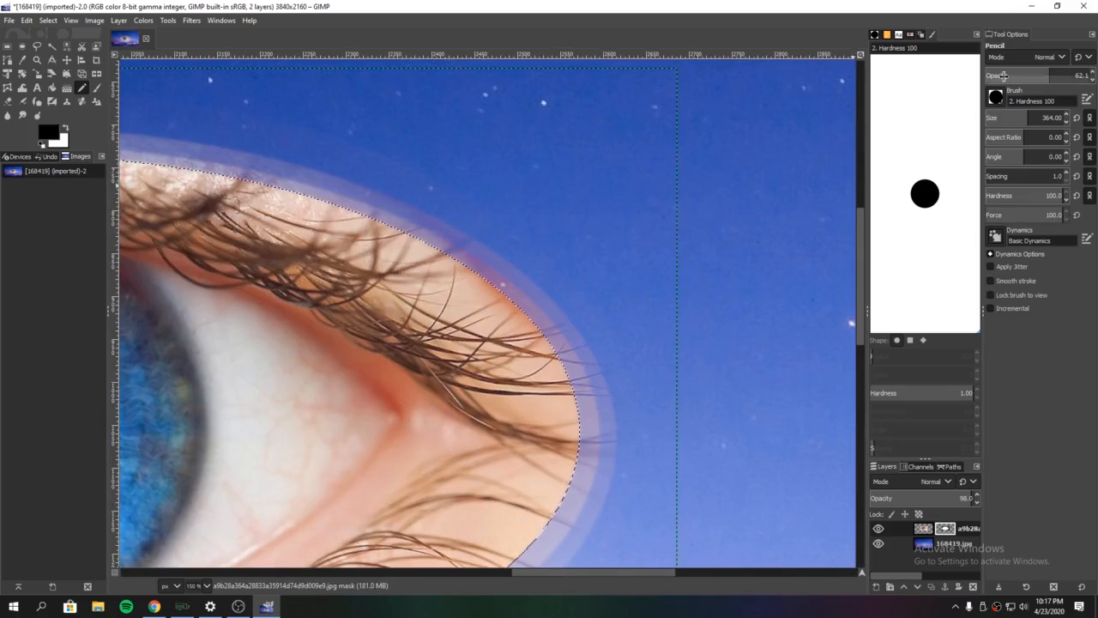
click(997, 115)
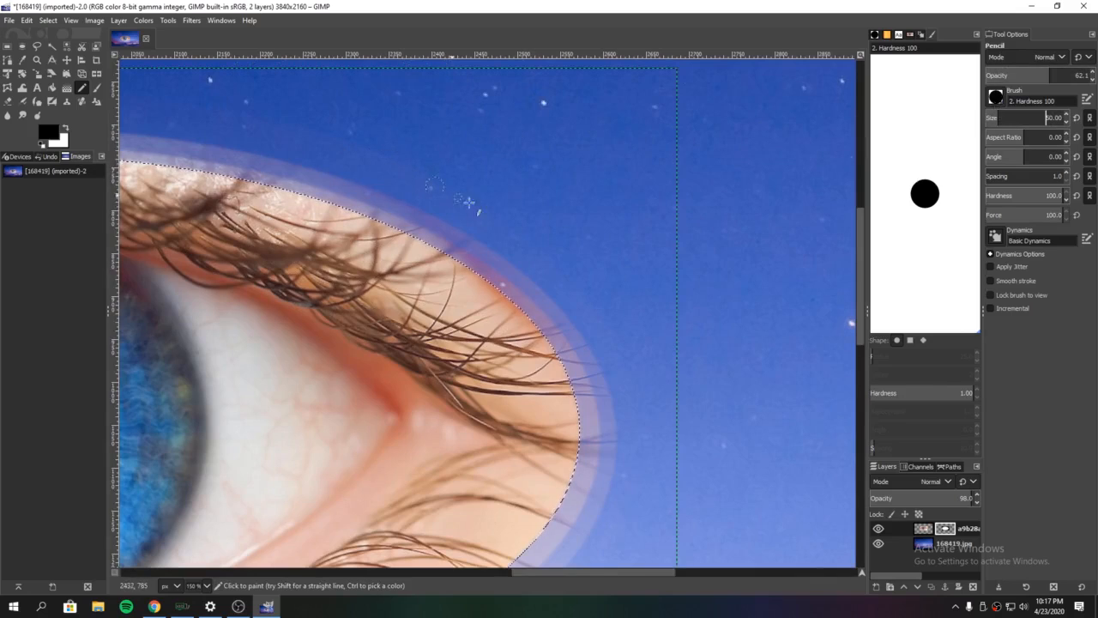
scroll(468, 202, down, 3)
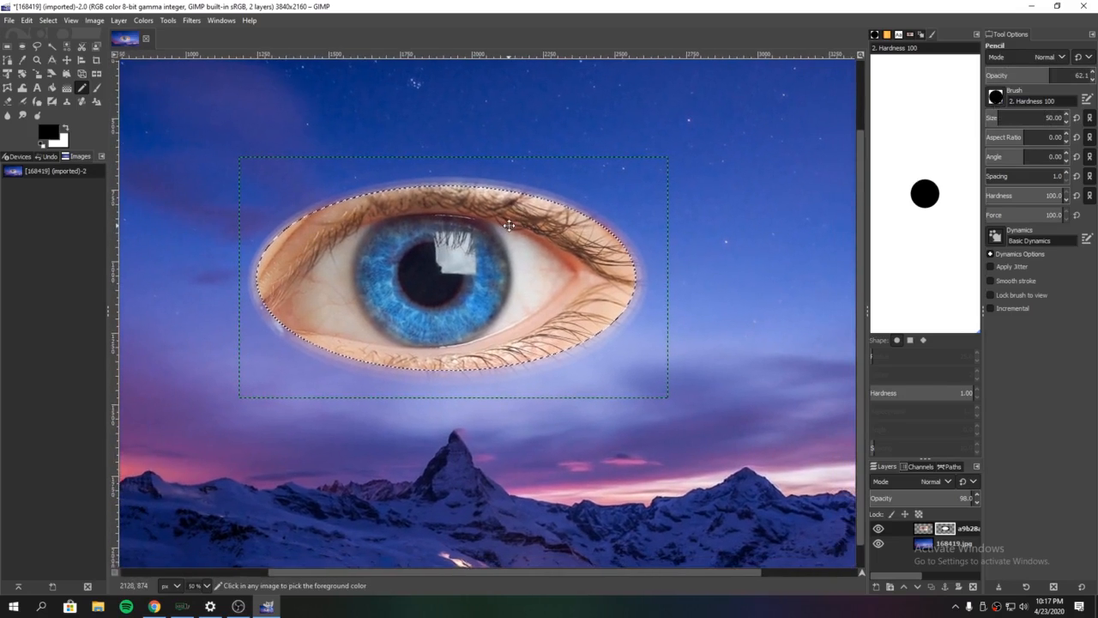
scroll(514, 225, down, 1)
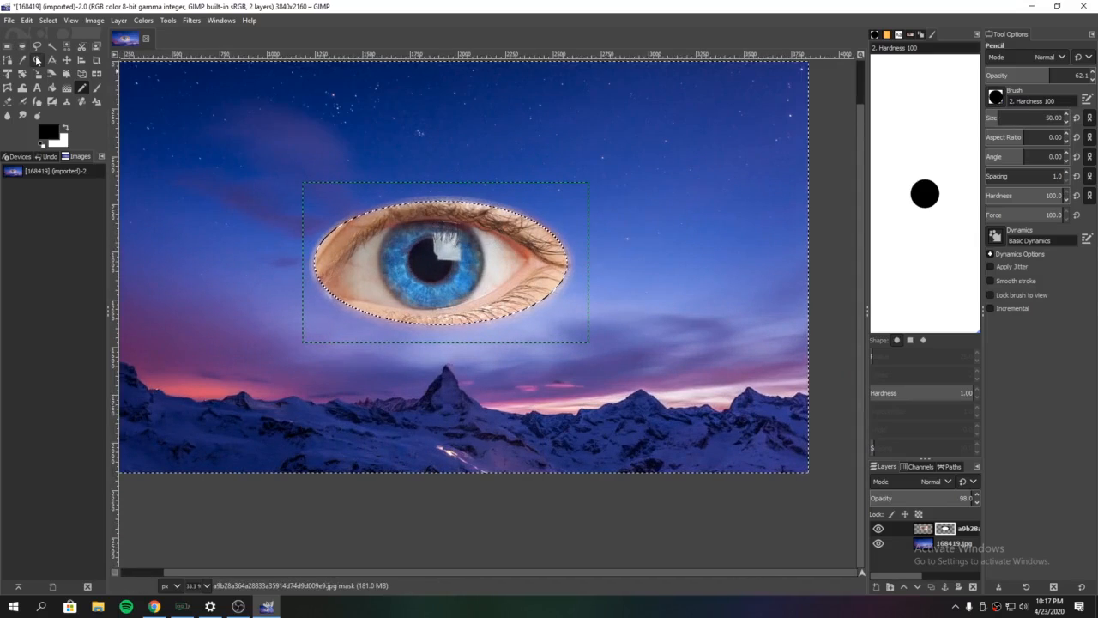
- Try the Overlay blend mode on the eye layer
click(902, 482)
scroll(909, 514, down, 5)
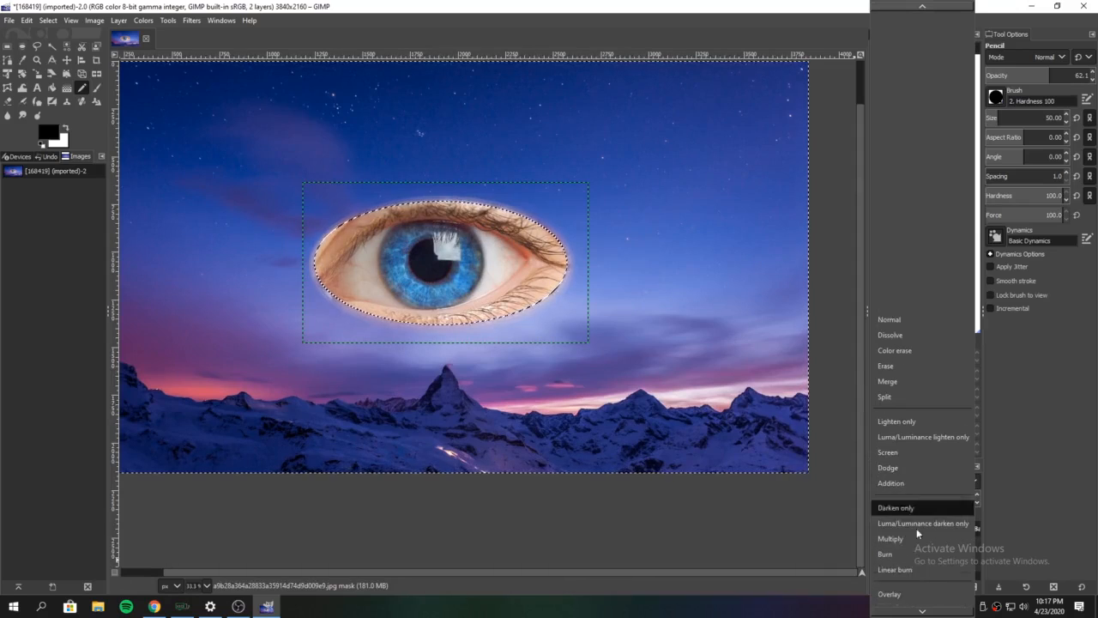
click(905, 531)
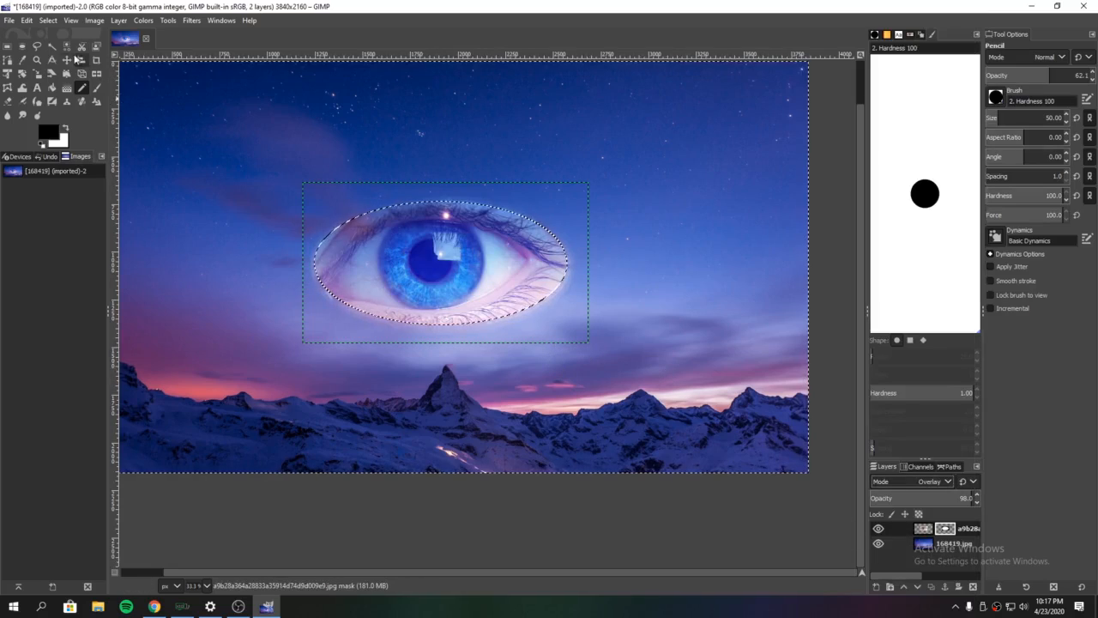
click(66, 60)
mouse_move(421, 270)
mouse_down()
mouse_move(412, 234)
mouse_move(429, 273)
mouse_up()
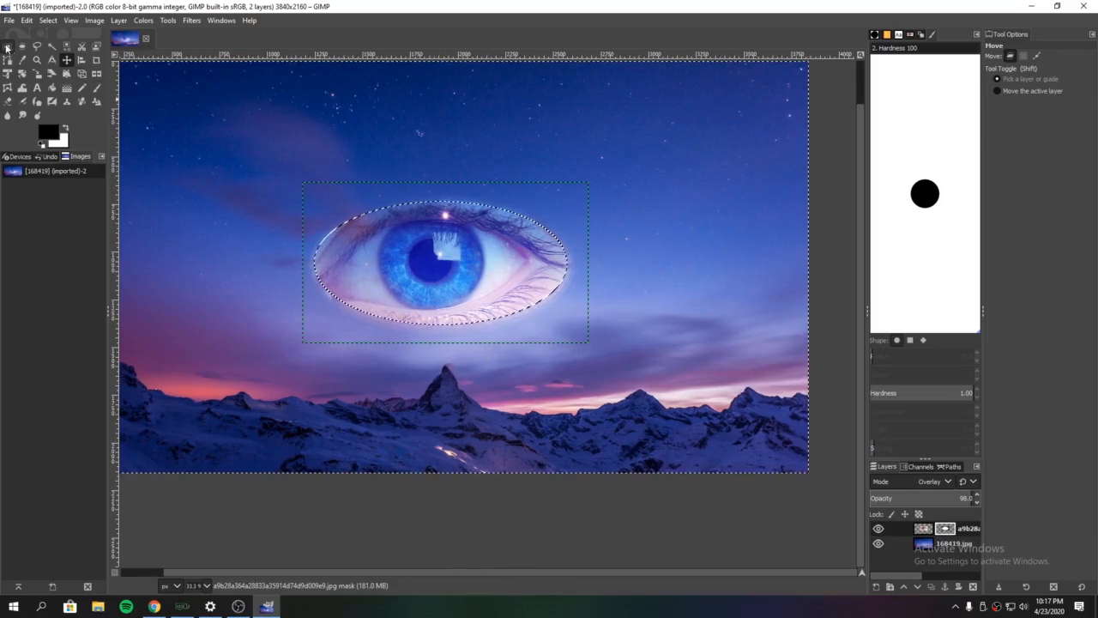
- Select the whole canvas to check the blended rim, and undo both that selection and the Overlay mode change
click(7, 49)
key(minus)
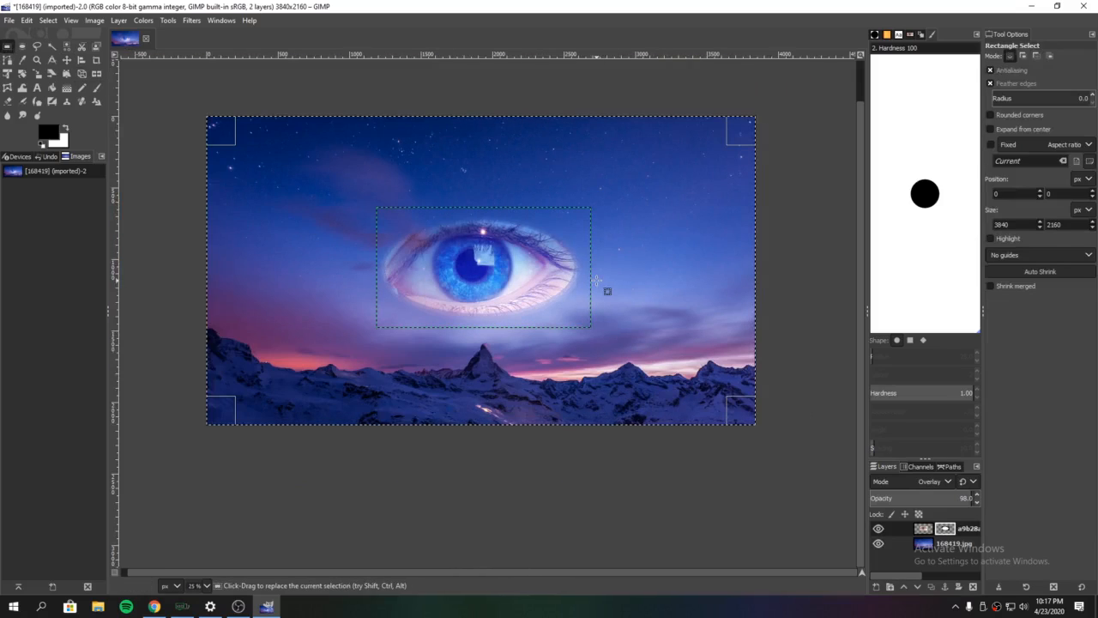
scroll(478, 275, up, 3)
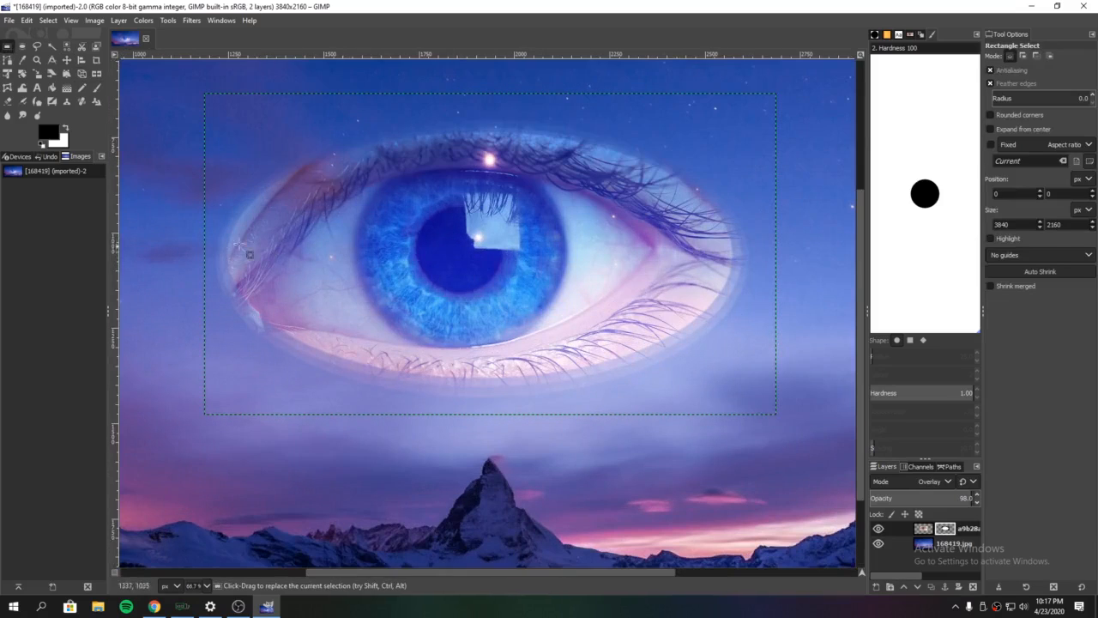
key(ctrl+z)
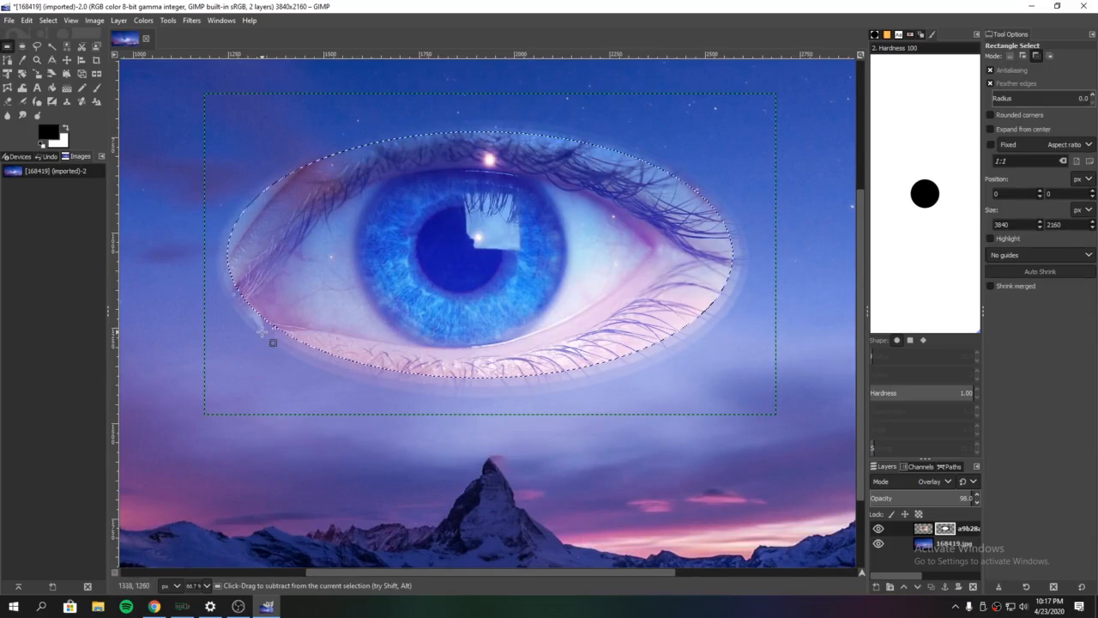
key(ctrl+z)
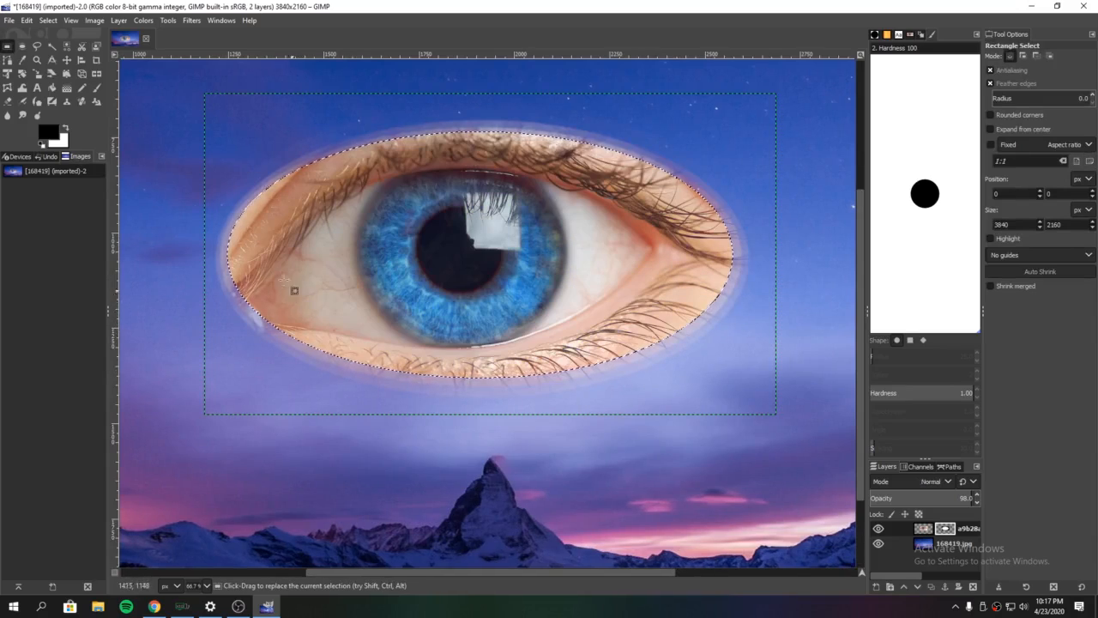
- Try airbrushing black over the rim at the eye's left end at 56.6 opacity, and undo the strokes
click(20, 100)
click(22, 100)
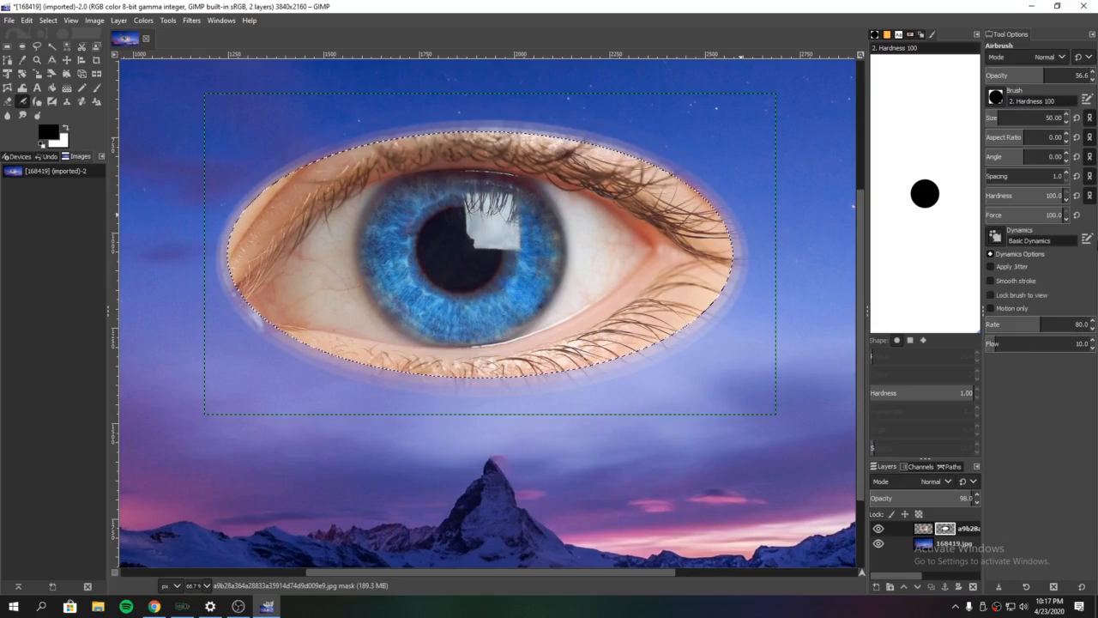
mouse_move(318, 152)
mouse_down()
mouse_move(228, 211)
mouse_move(223, 262)
mouse_move(249, 321)
mouse_move(290, 340)
mouse_up()
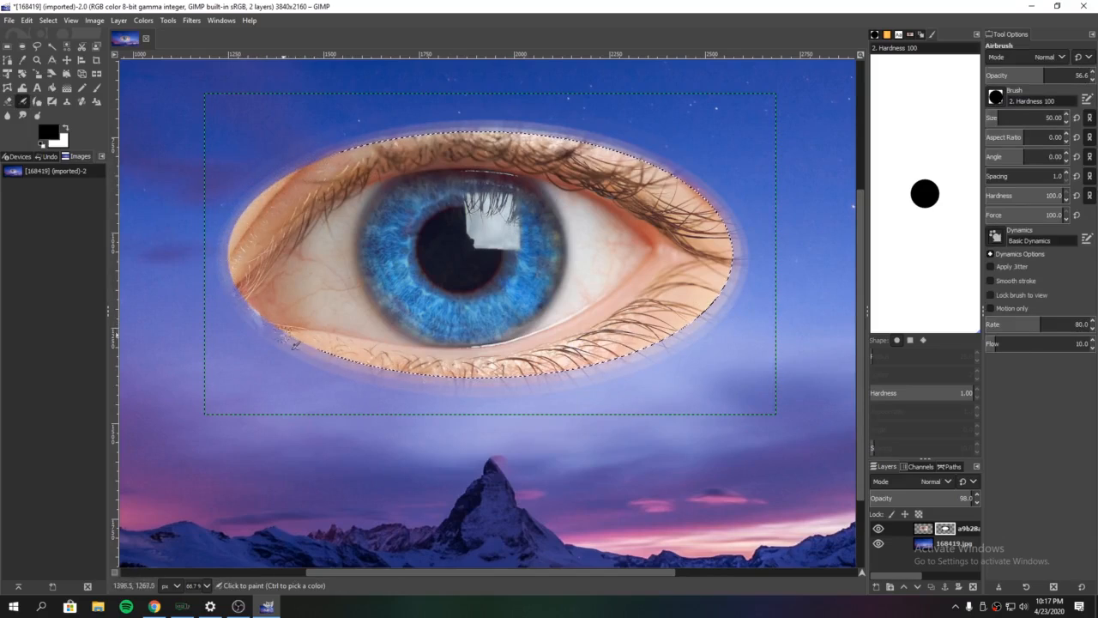
drag(231, 299, 232, 301)
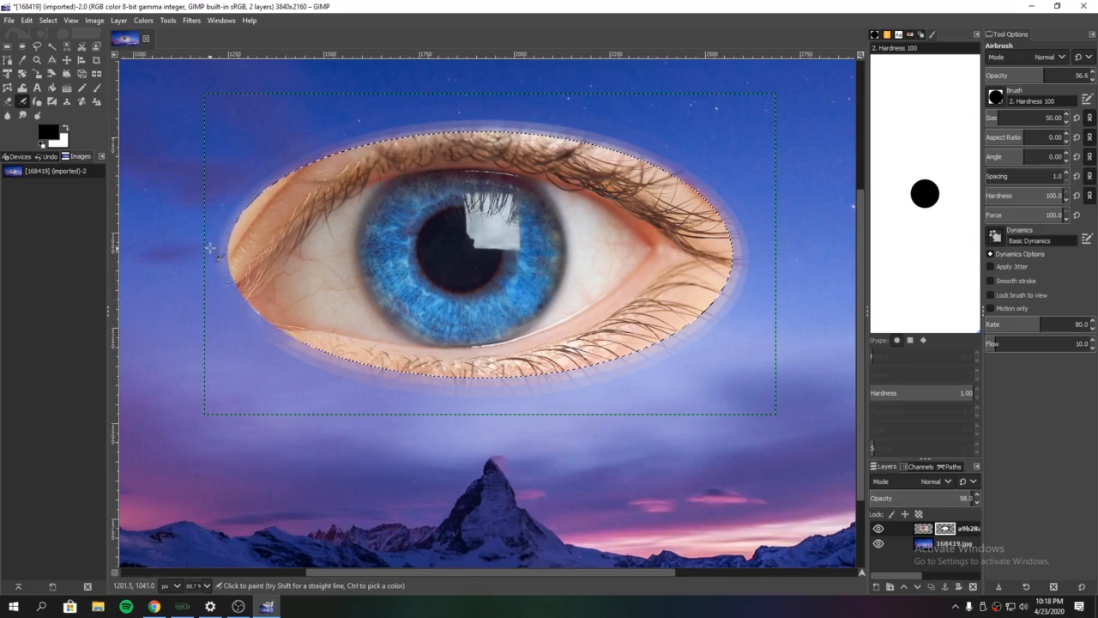
key(ctrl+z)
- Set the Airbrush to 33.0 opacity and size 69, and paint black over the faint rim outside the ellipse
click(1019, 74)
click(1001, 116)
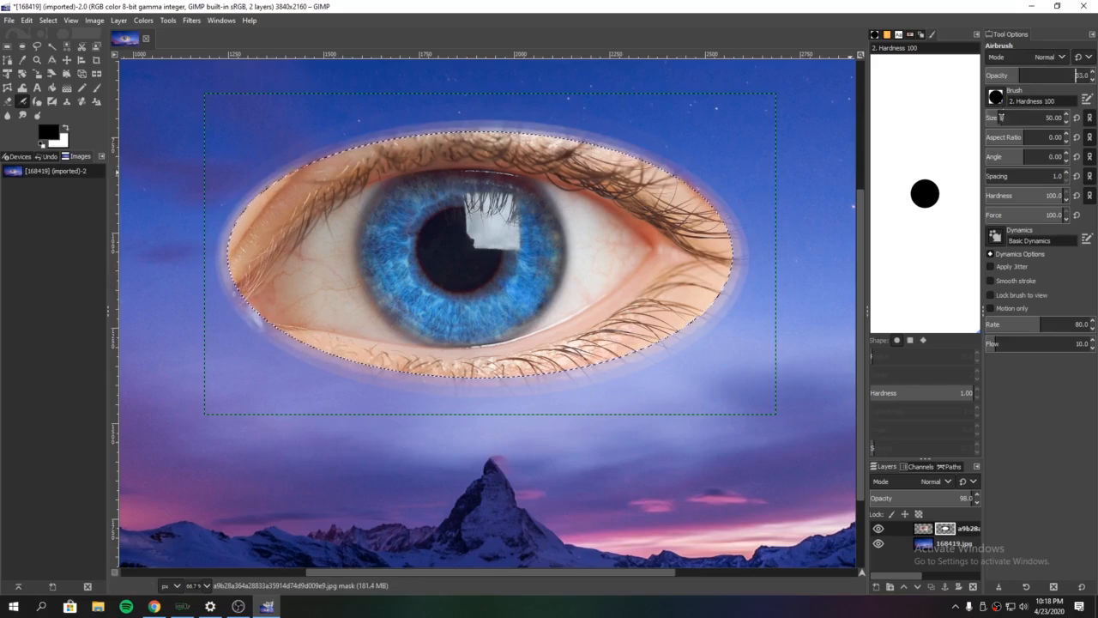
mouse_move(221, 235)
mouse_down()
mouse_move(420, 384)
mouse_move(636, 350)
mouse_move(731, 259)
mouse_move(650, 162)
mouse_move(429, 125)
mouse_move(245, 210)
mouse_move(258, 318)
mouse_move(232, 225)
mouse_move(229, 240)
mouse_up()
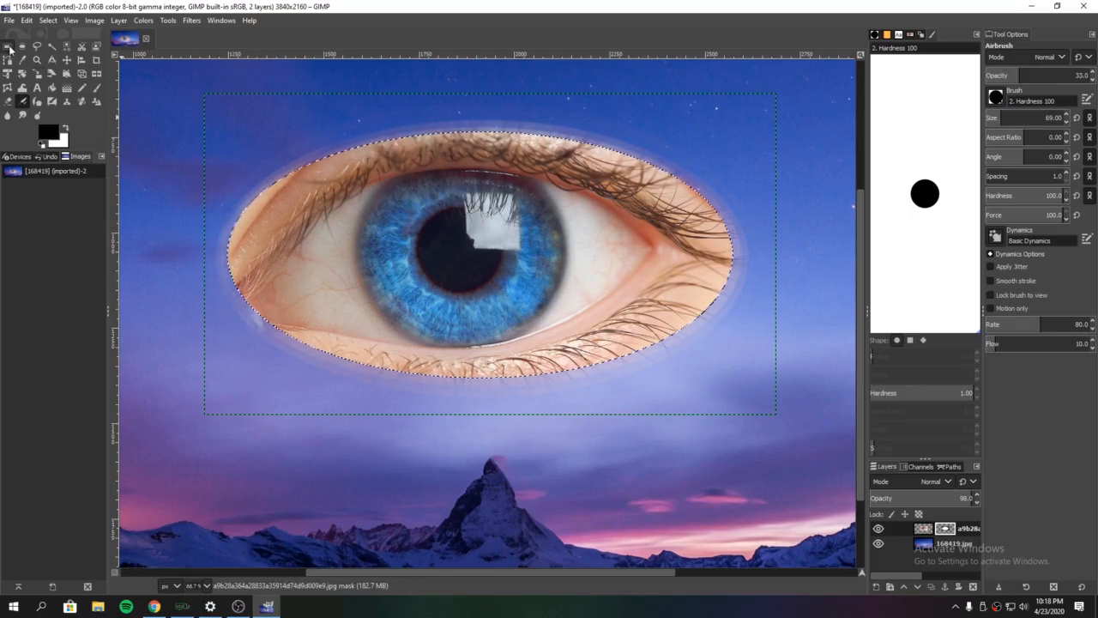
- Replace the elliptical selection with the whole canvas, and airbrush black on the mask around the eye to fade the surrounding skin
click(9, 47)
key(ctrl+shift+a)
click(23, 101)
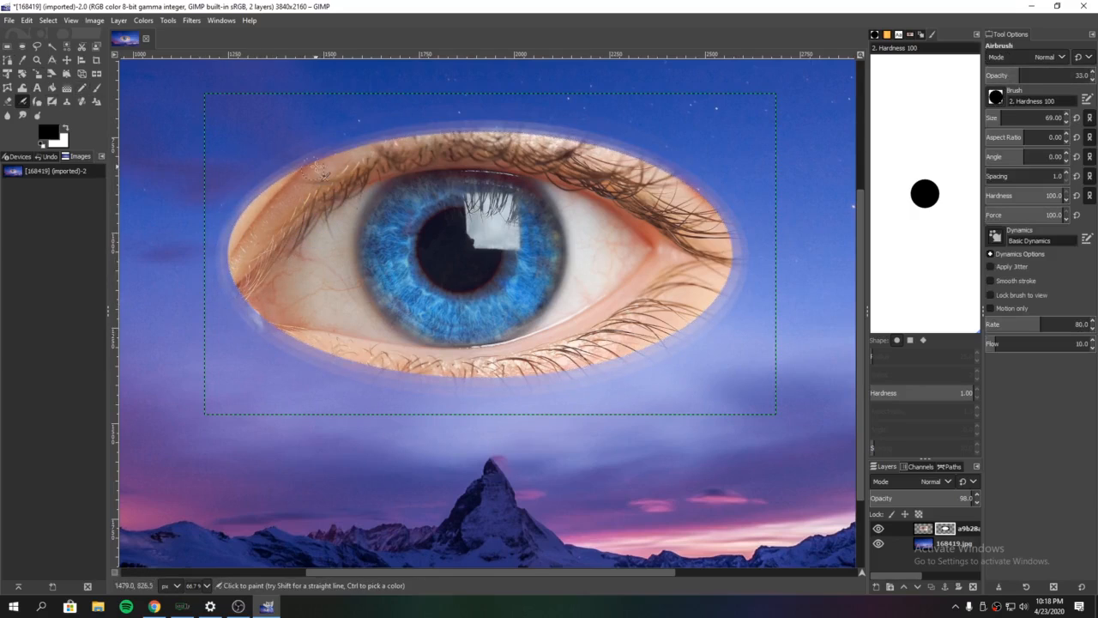
mouse_move(316, 168)
mouse_down()
mouse_move(236, 266)
mouse_move(320, 336)
mouse_move(471, 361)
mouse_move(630, 353)
mouse_move(712, 298)
mouse_move(676, 194)
mouse_move(572, 148)
mouse_move(355, 142)
mouse_move(344, 154)
mouse_move(377, 144)
mouse_move(240, 228)
mouse_move(247, 314)
mouse_move(227, 265)
mouse_move(278, 175)
mouse_move(391, 140)
mouse_move(584, 147)
mouse_move(714, 212)
mouse_move(711, 322)
mouse_move(568, 372)
mouse_move(347, 372)
mouse_move(241, 310)
mouse_move(425, 370)
mouse_move(426, 356)
mouse_move(240, 247)
mouse_move(225, 279)
mouse_move(235, 253)
mouse_move(301, 343)
mouse_move(412, 376)
mouse_move(510, 376)
mouse_move(615, 354)
mouse_move(676, 317)
mouse_move(247, 225)
mouse_move(535, 139)
mouse_move(726, 228)
mouse_move(605, 373)
mouse_move(700, 300)
mouse_move(700, 207)
mouse_move(527, 142)
mouse_move(310, 167)
mouse_move(227, 257)
mouse_move(430, 375)
mouse_move(595, 359)
mouse_move(668, 314)
mouse_move(719, 250)
mouse_move(761, 319)
mouse_up()
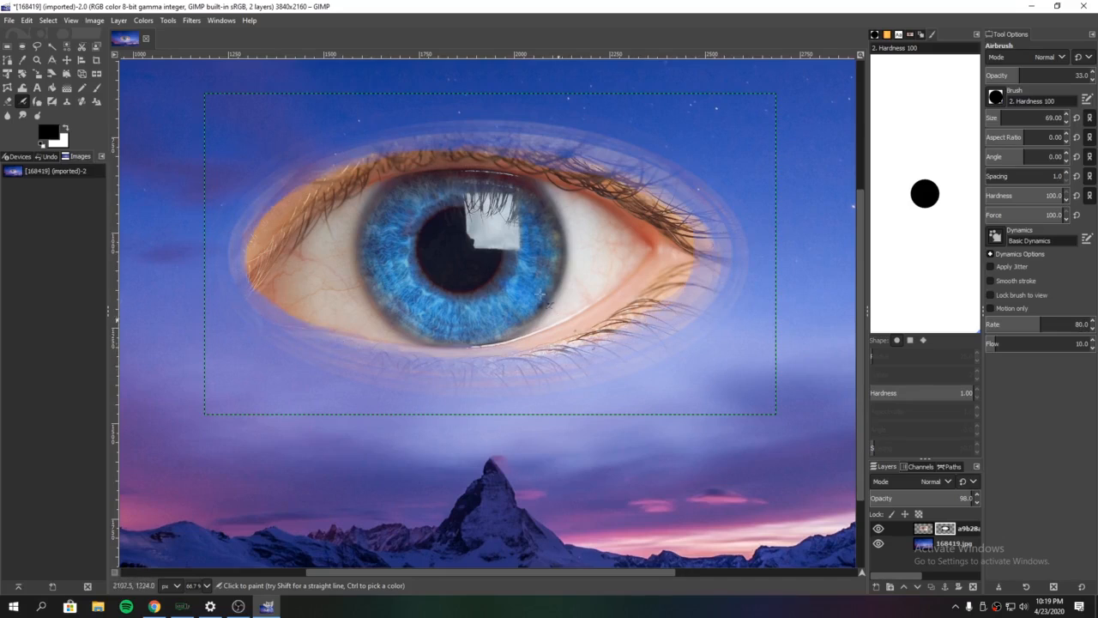
- Set the eye layer's blend mode to Overlay and inspect the blend with the sky at several zoom levels
click(936, 477)
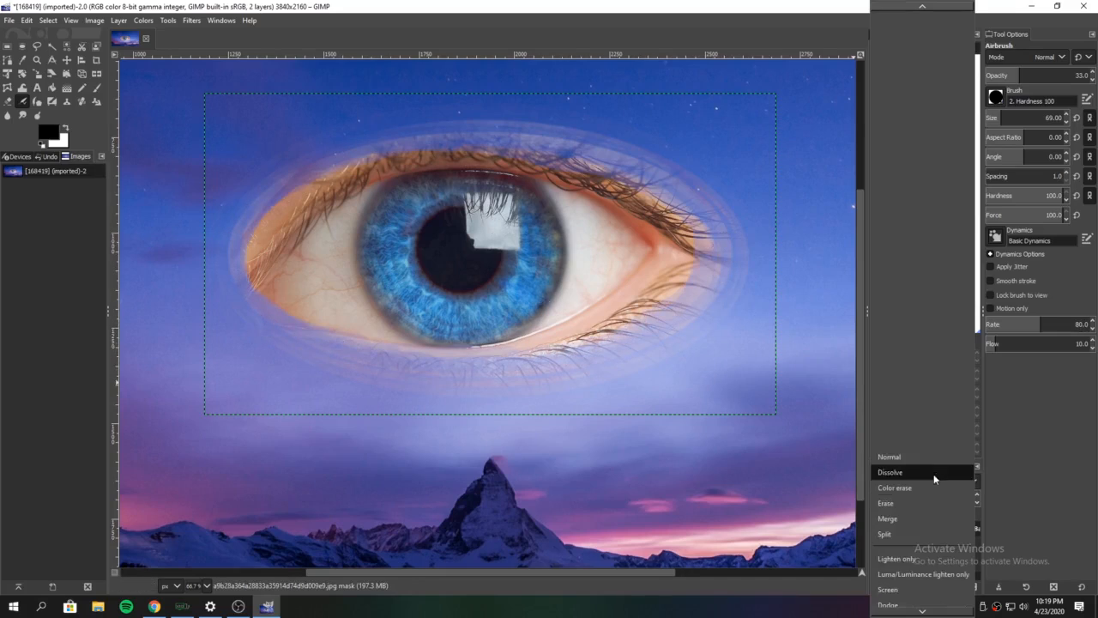
scroll(917, 556, down, 2)
click(931, 567)
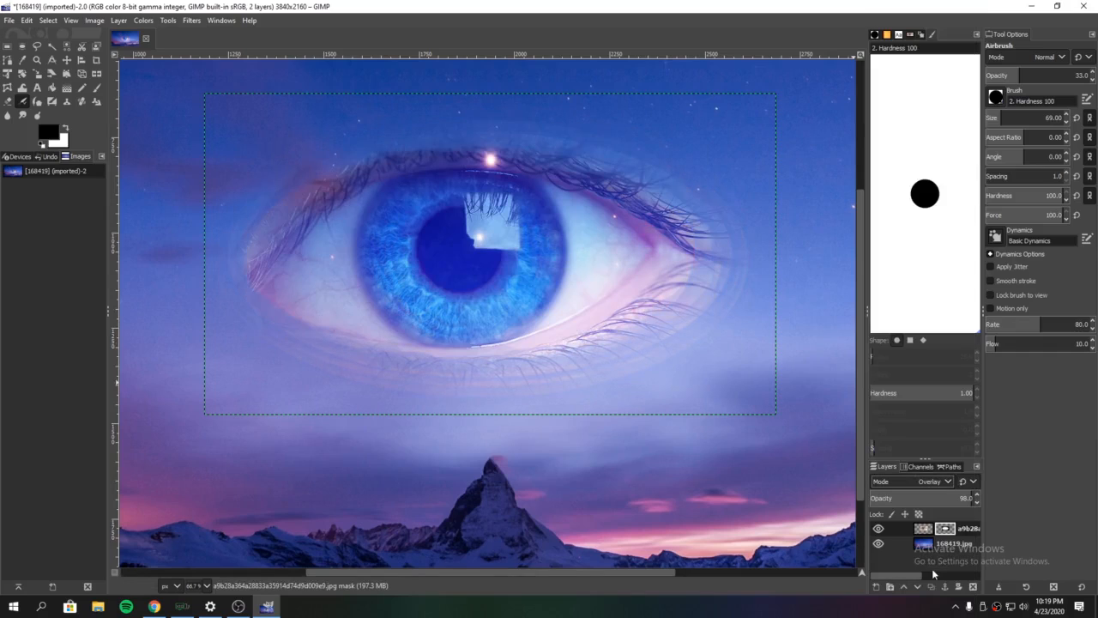
scroll(542, 225, down, 3)
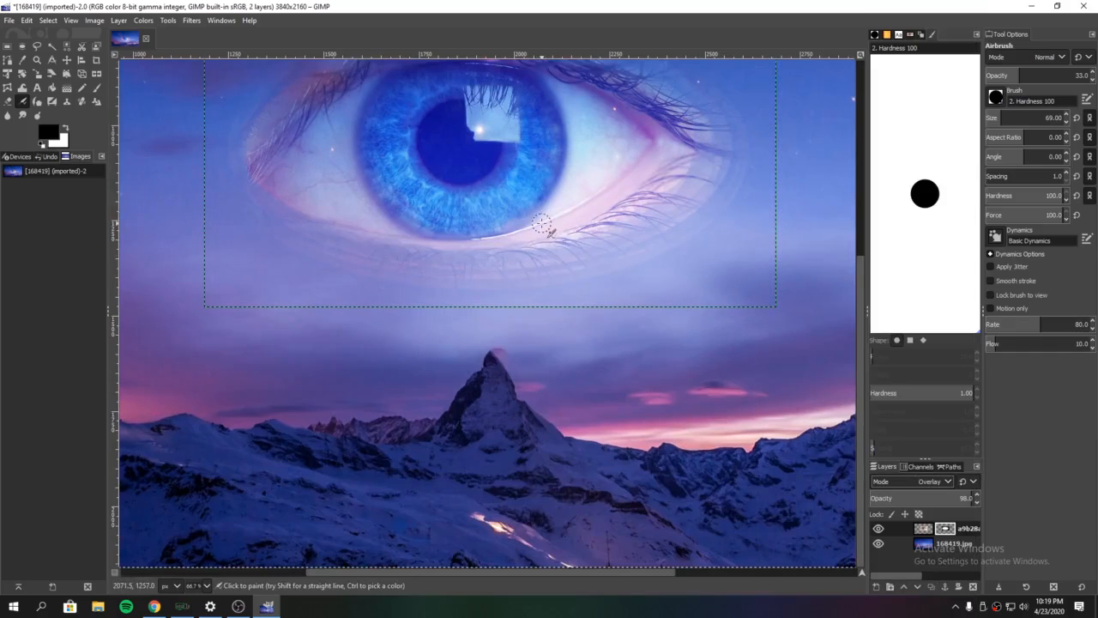
scroll(542, 221, up, 5)
scroll(540, 202, down, 2)
scroll(542, 206, down, 1)
scroll(563, 256, up, 1)
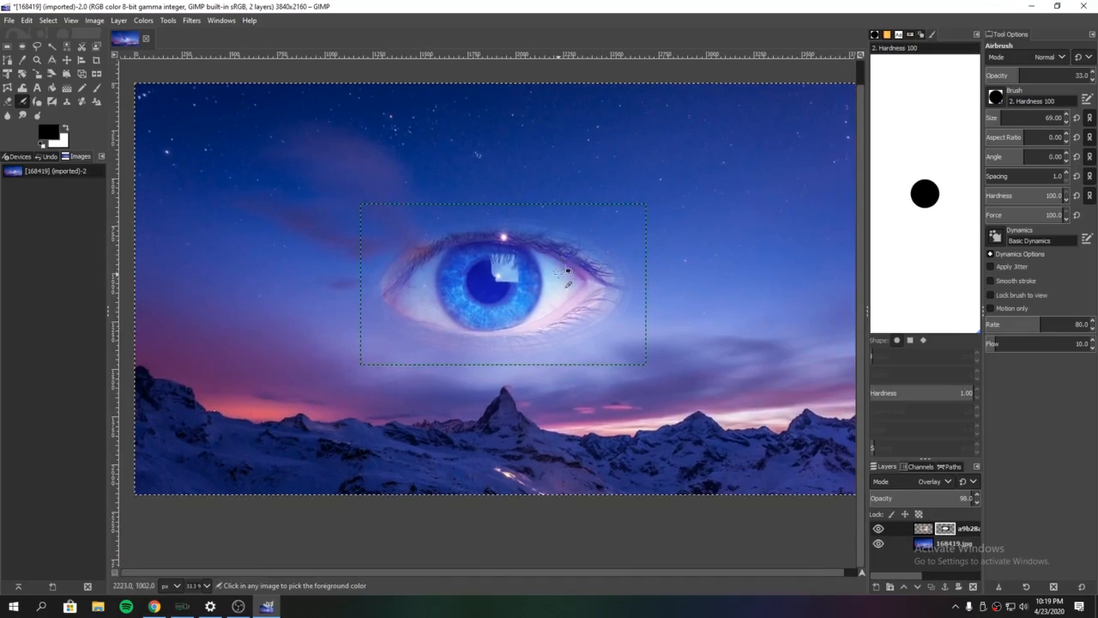
scroll(560, 273, up, 2)
scroll(559, 273, down, 1)
drag(558, 273, 571, 255)
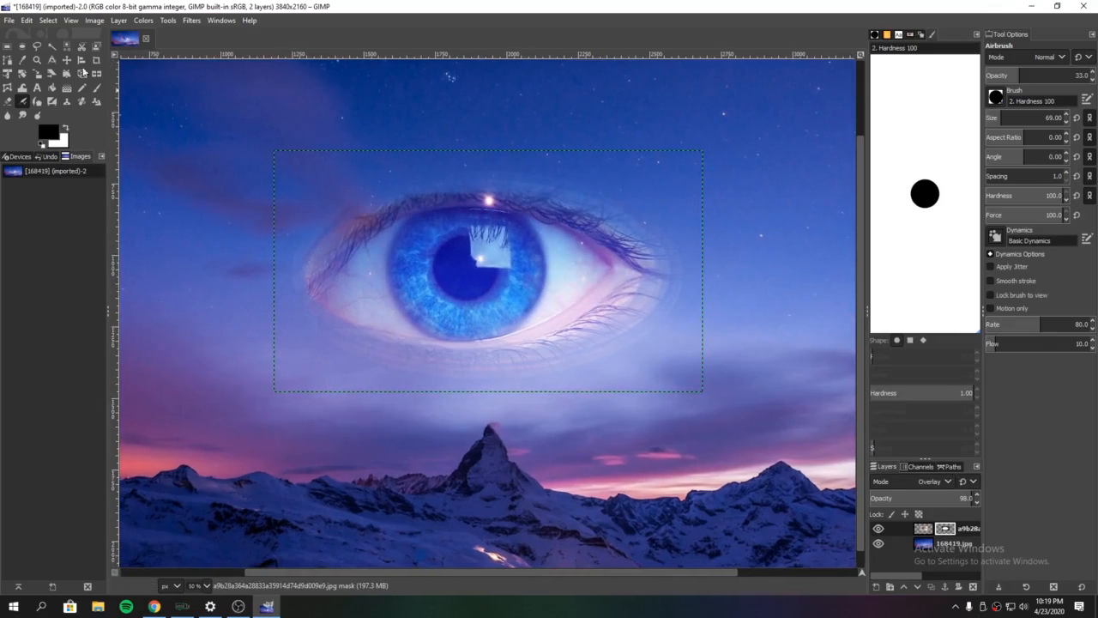
- Switch to Rectangle Select and try the Soft light blend mode on the eye layer
click(10, 47)
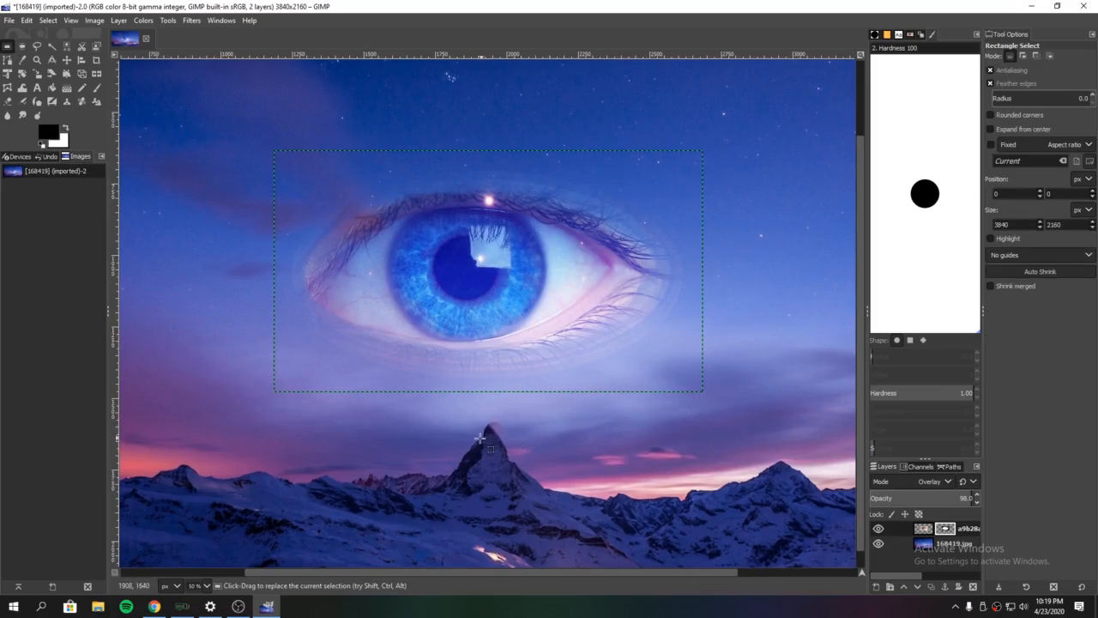
click(936, 478)
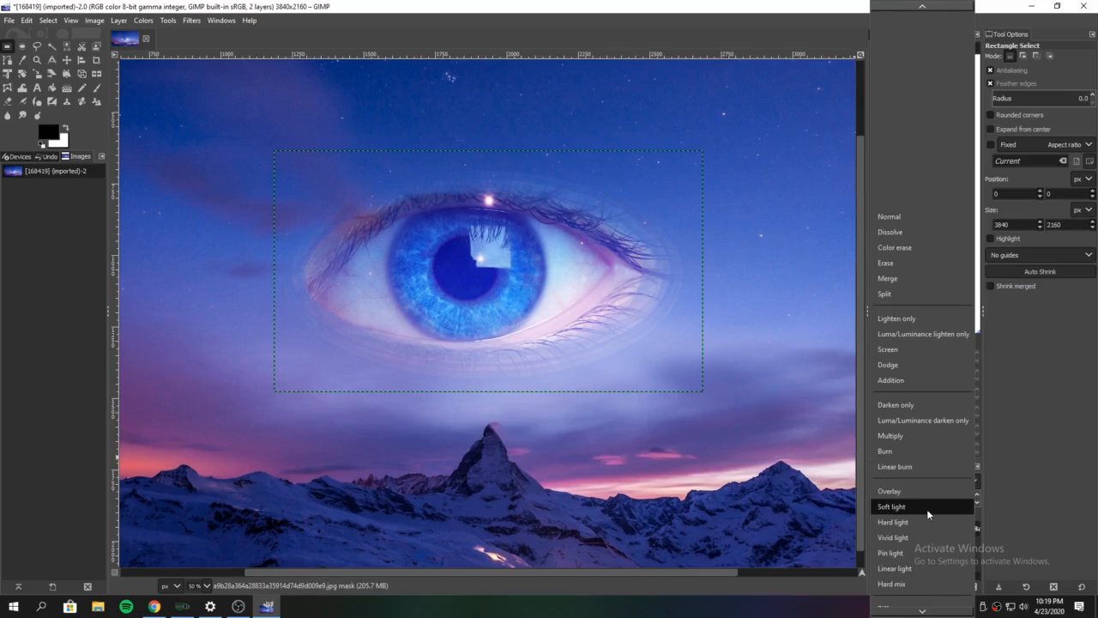
click(927, 506)
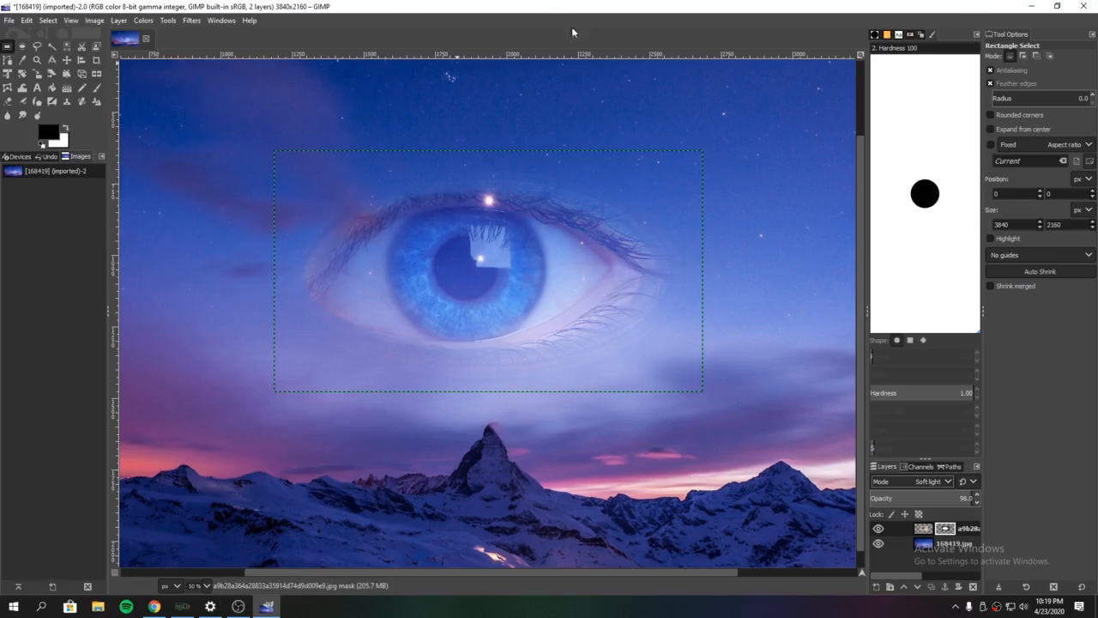
- Try the Hard light, Vivid light, Pin light and Hard mix blend modes on the eye layer
click(933, 479)
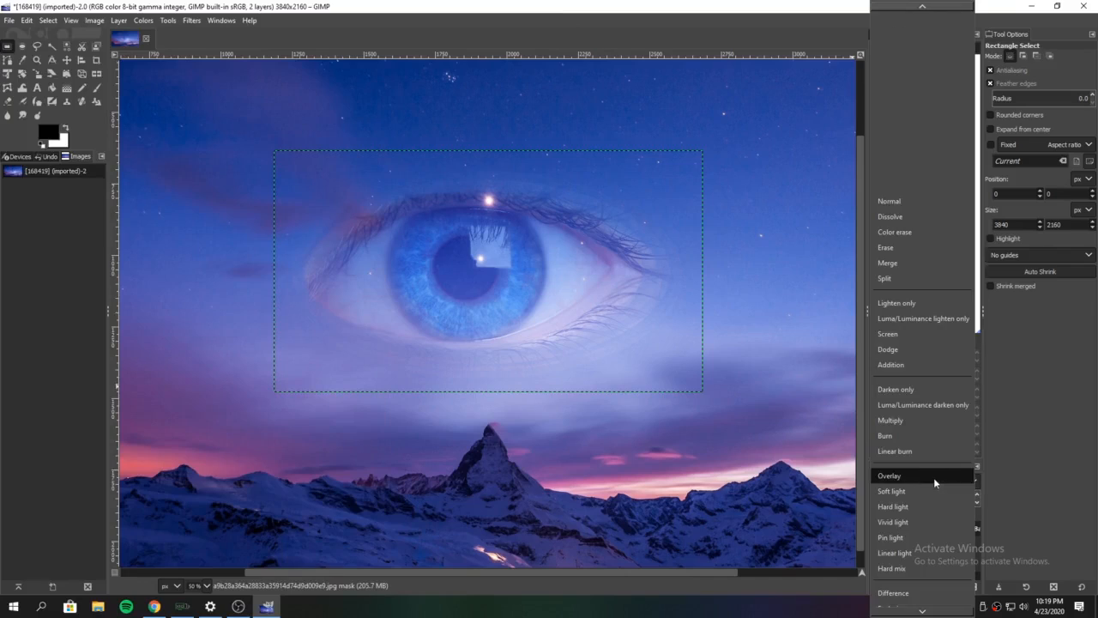
click(893, 506)
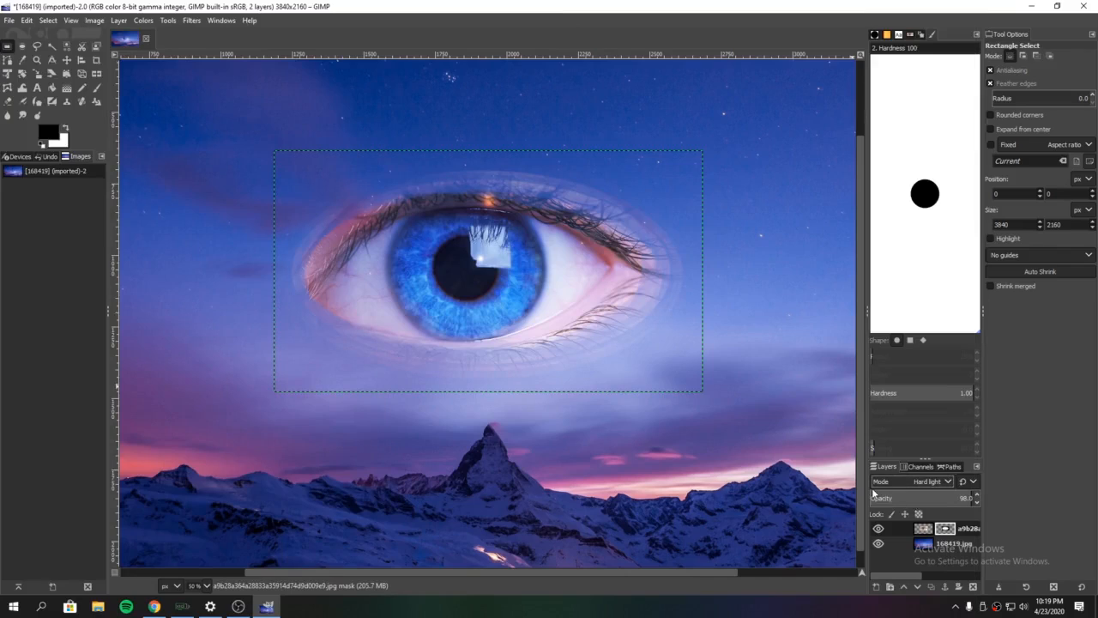
click(921, 482)
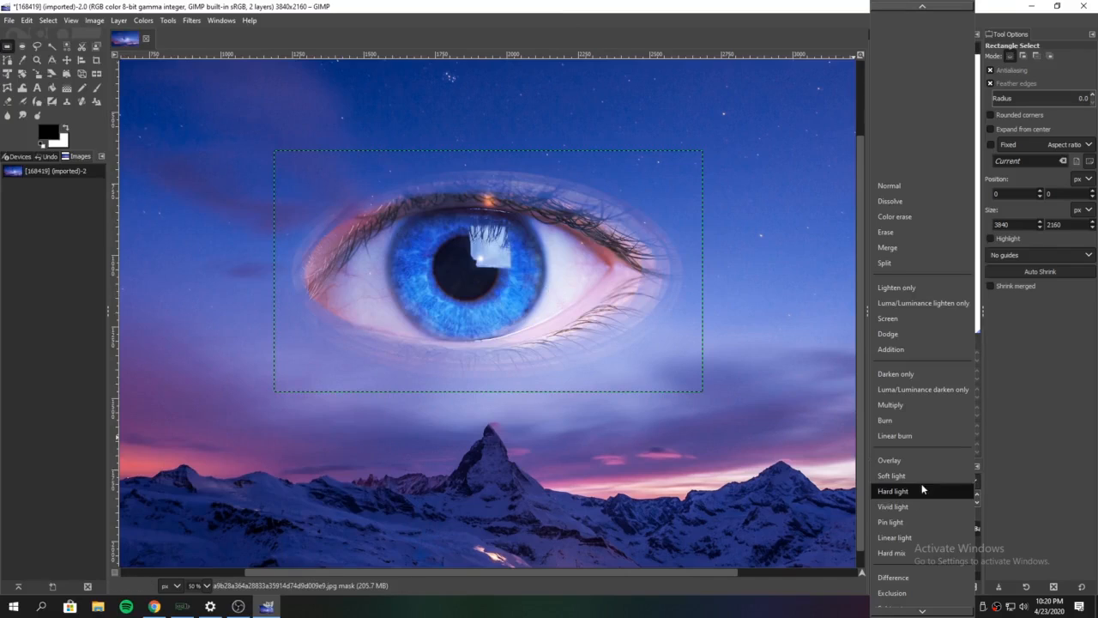
click(927, 506)
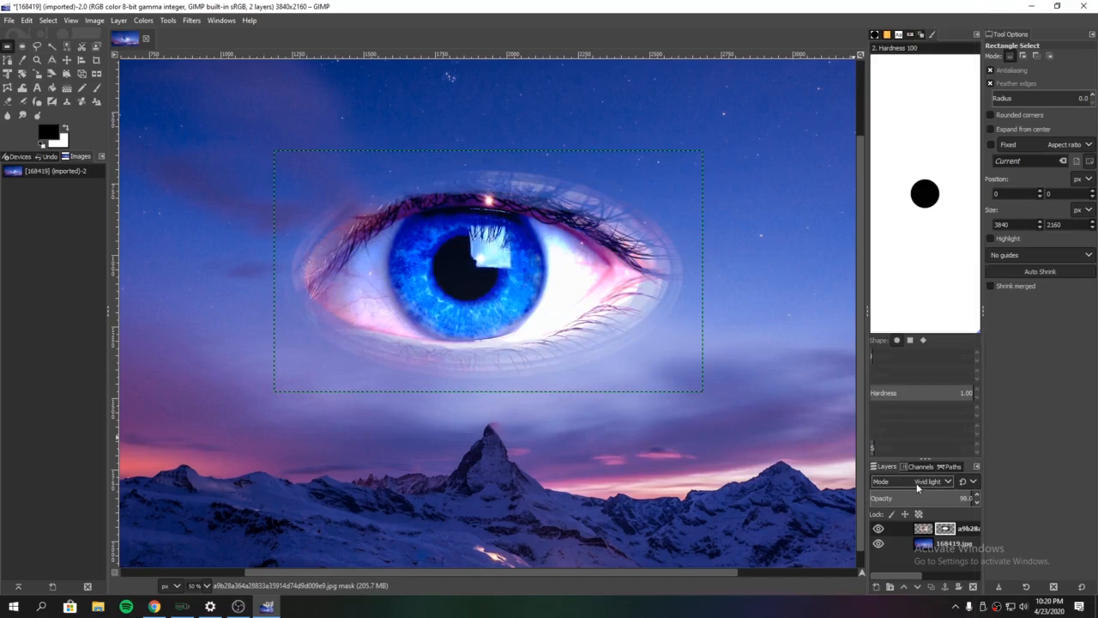
click(916, 483)
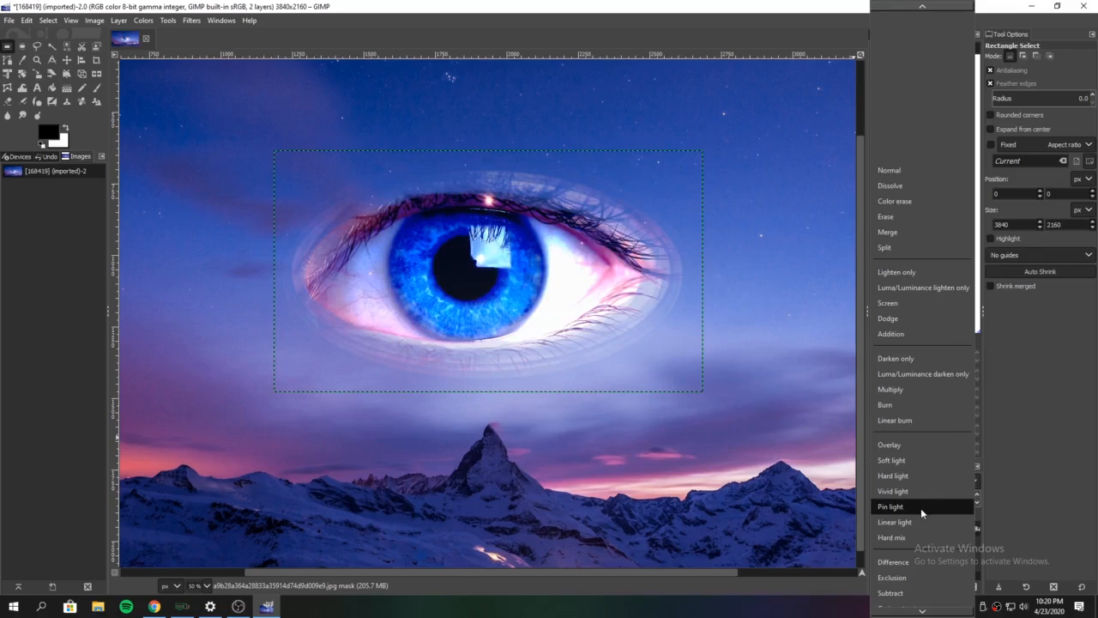
click(921, 507)
click(928, 480)
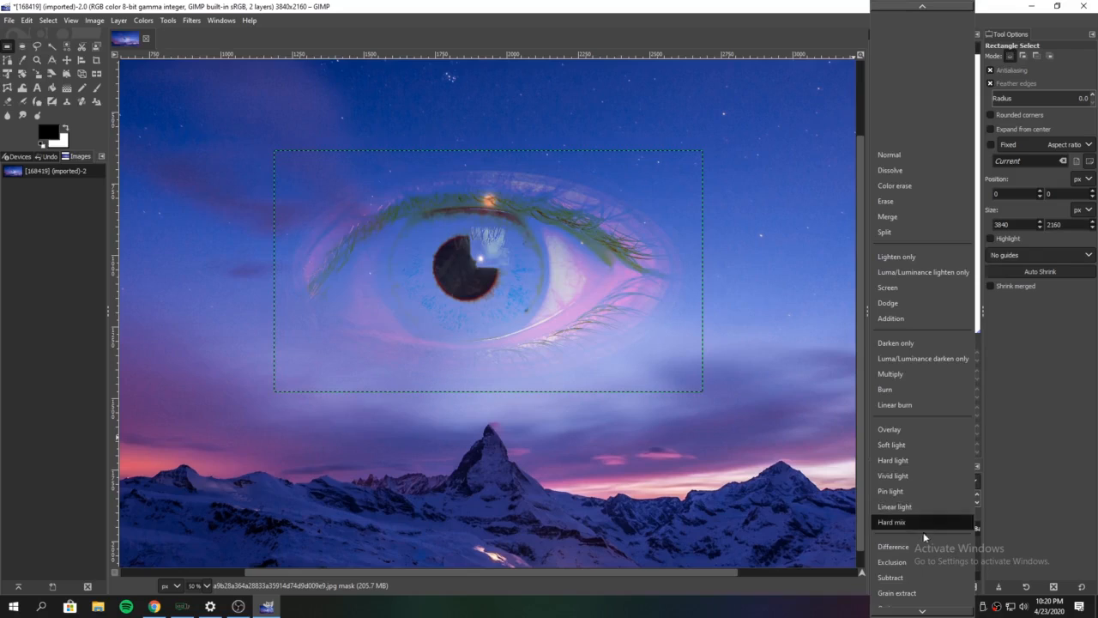
click(920, 525)
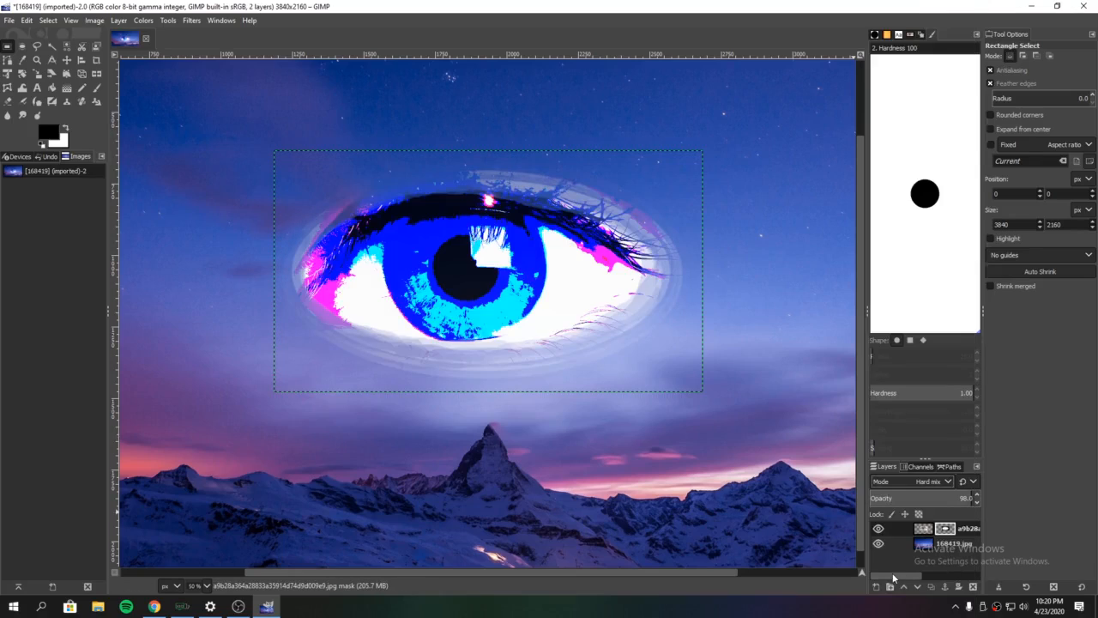
- Try the Difference, Exclusion and Subtract blend modes on the eye layer, varying its opacity
click(876, 481)
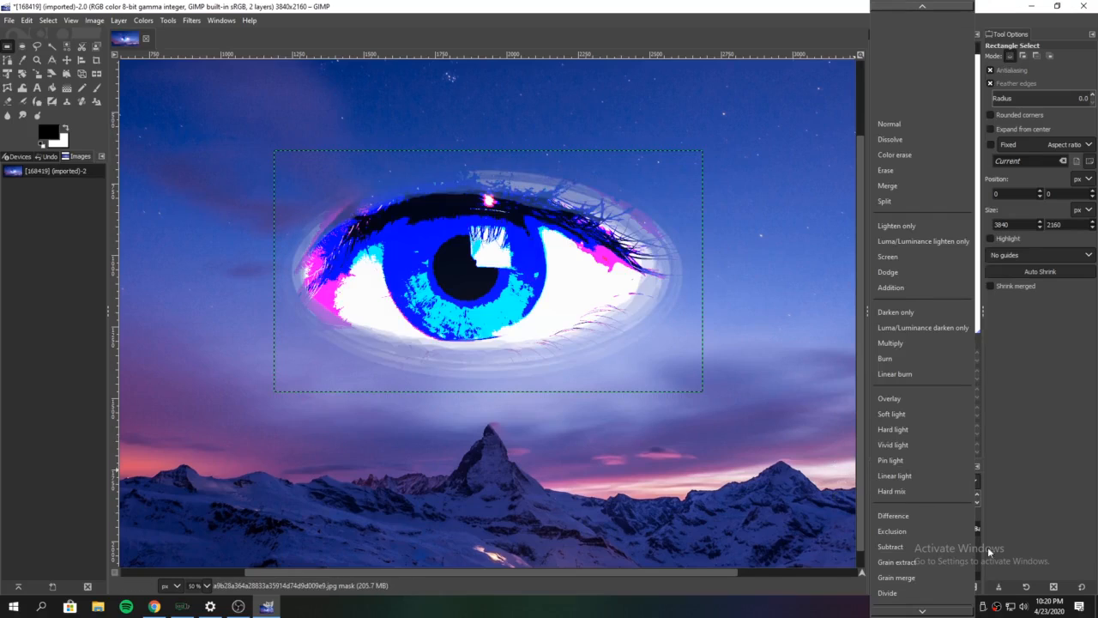
click(919, 515)
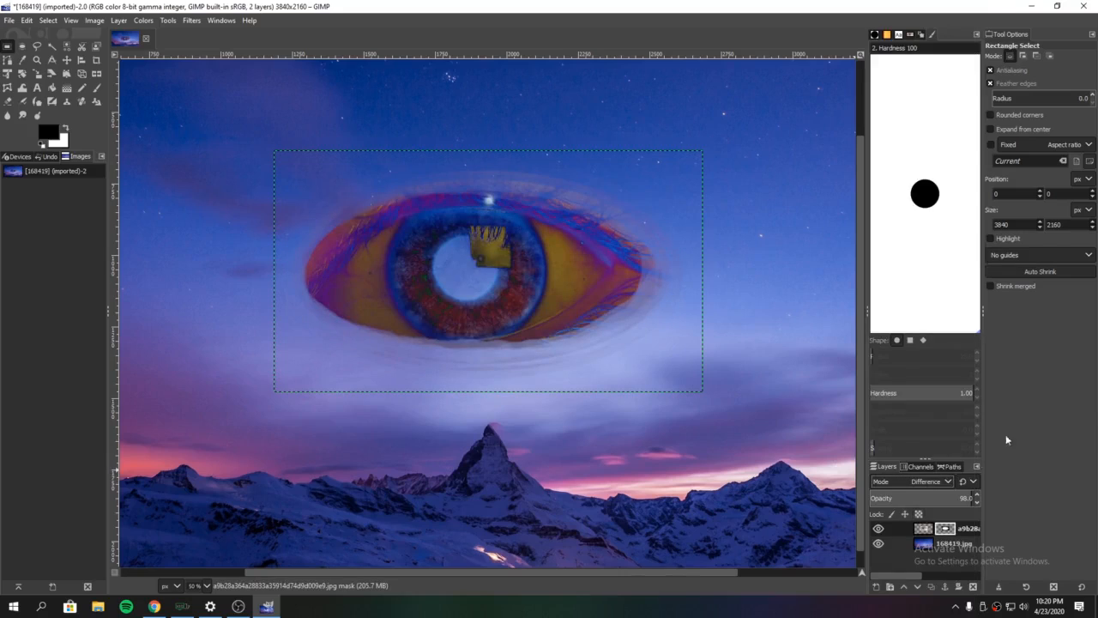
click(918, 479)
click(917, 493)
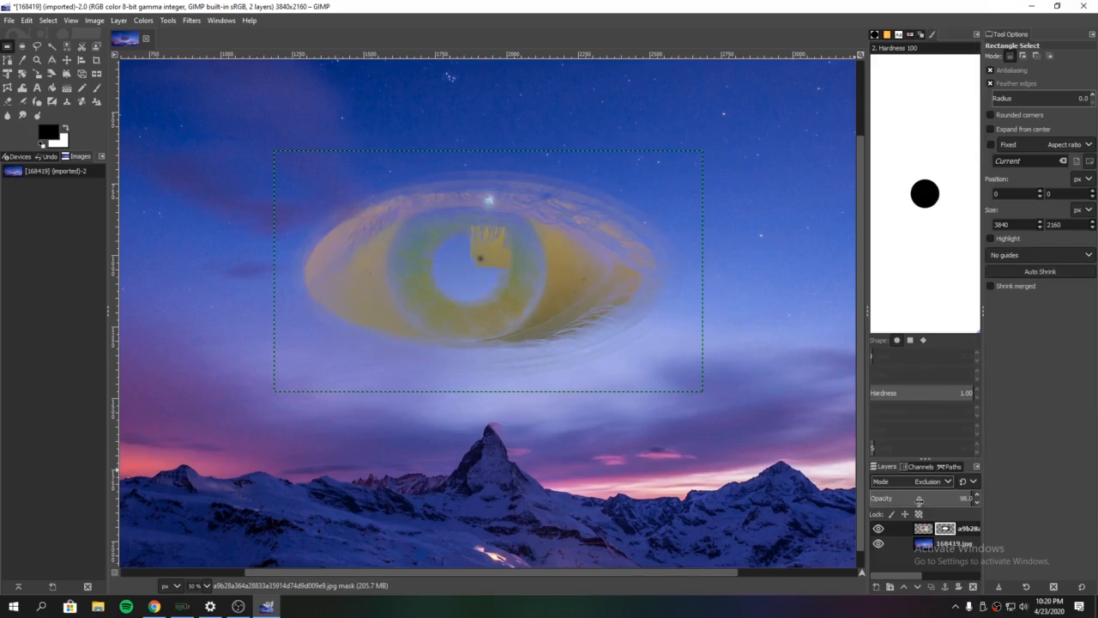
click(923, 495)
scroll(924, 484, up, 1)
click(921, 482)
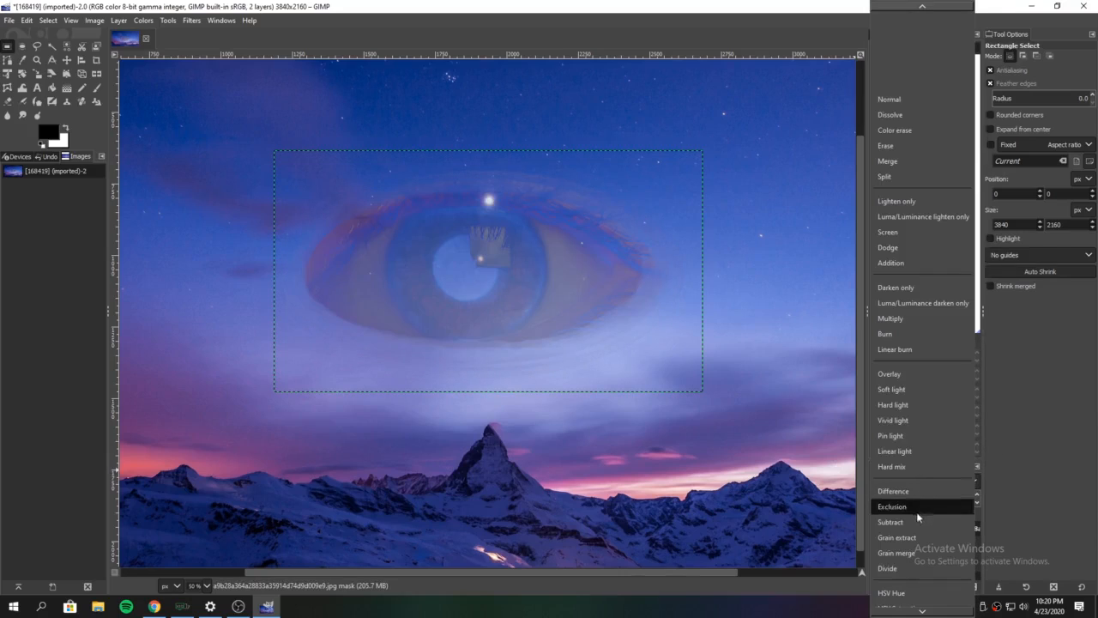
click(920, 520)
click(928, 498)
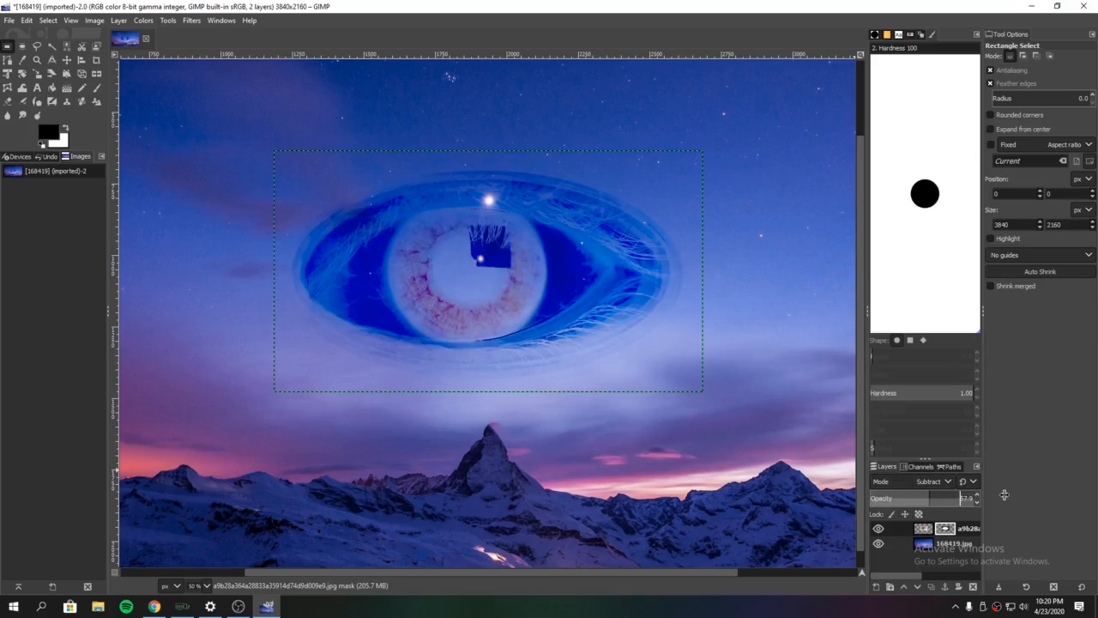
- Set the eye layer's blend mode to Overlay and lower its opacity to 24.7
click(936, 483)
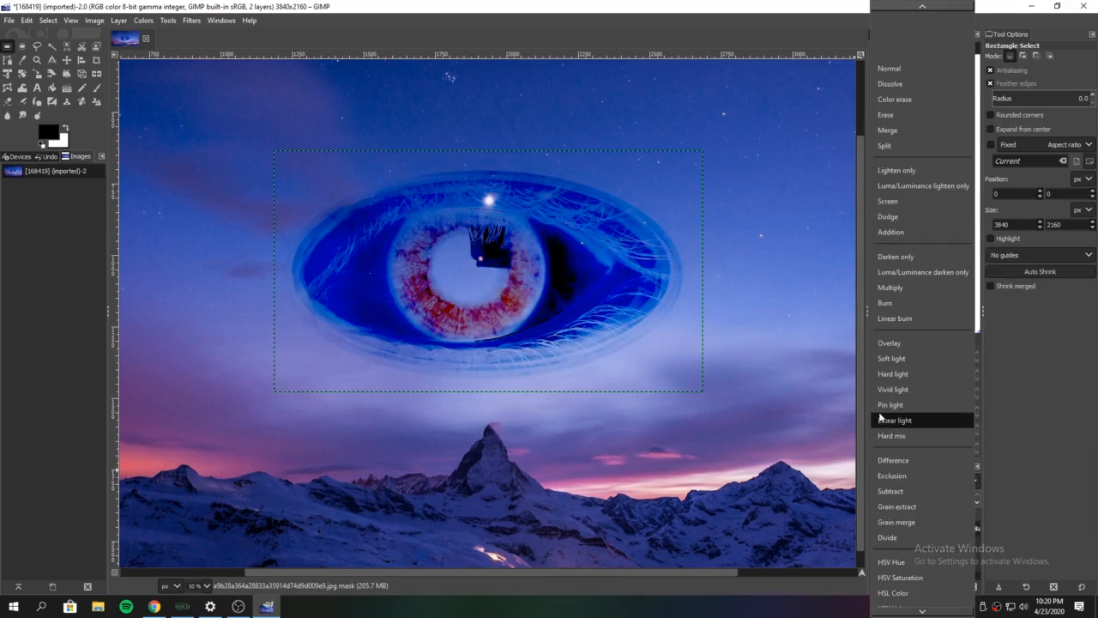
click(916, 336)
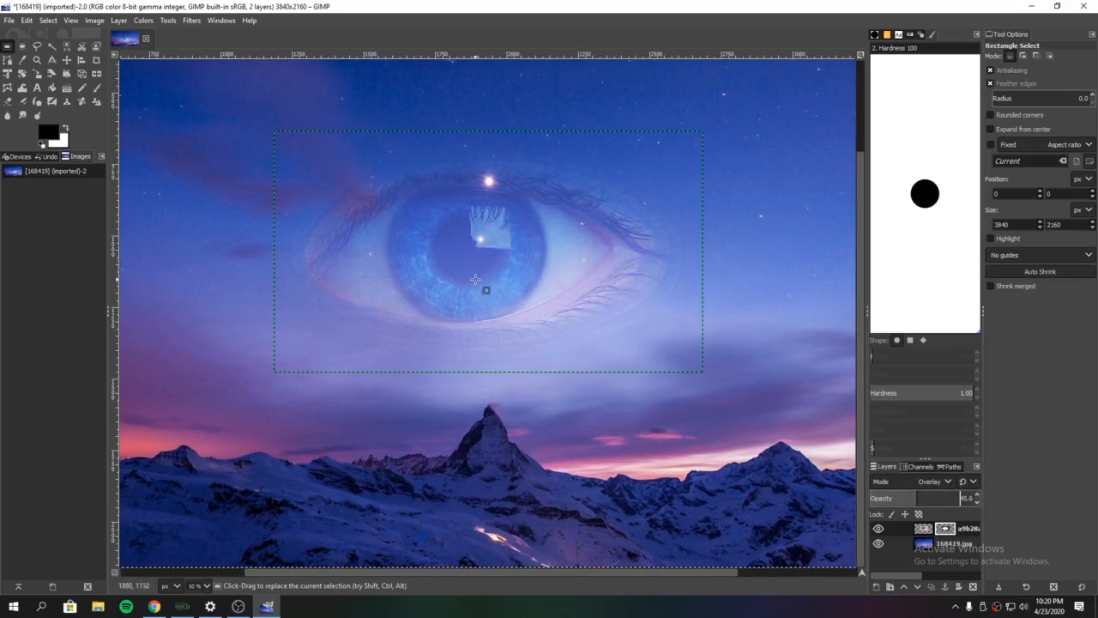
ctrl+scroll(475, 279, down, 2)
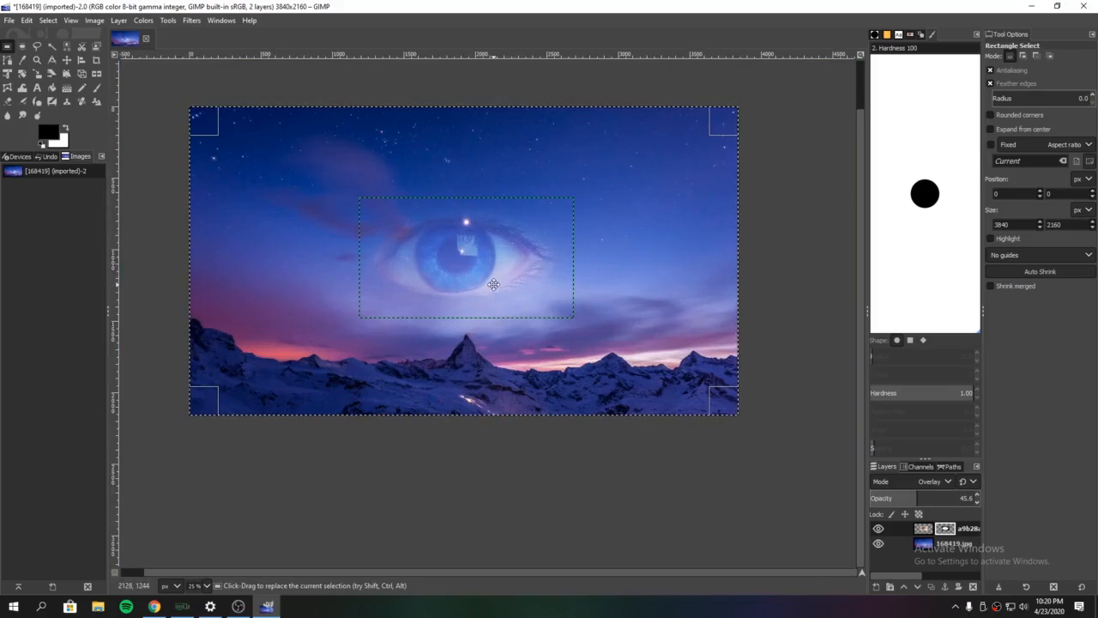
drag(919, 498, 894, 497)
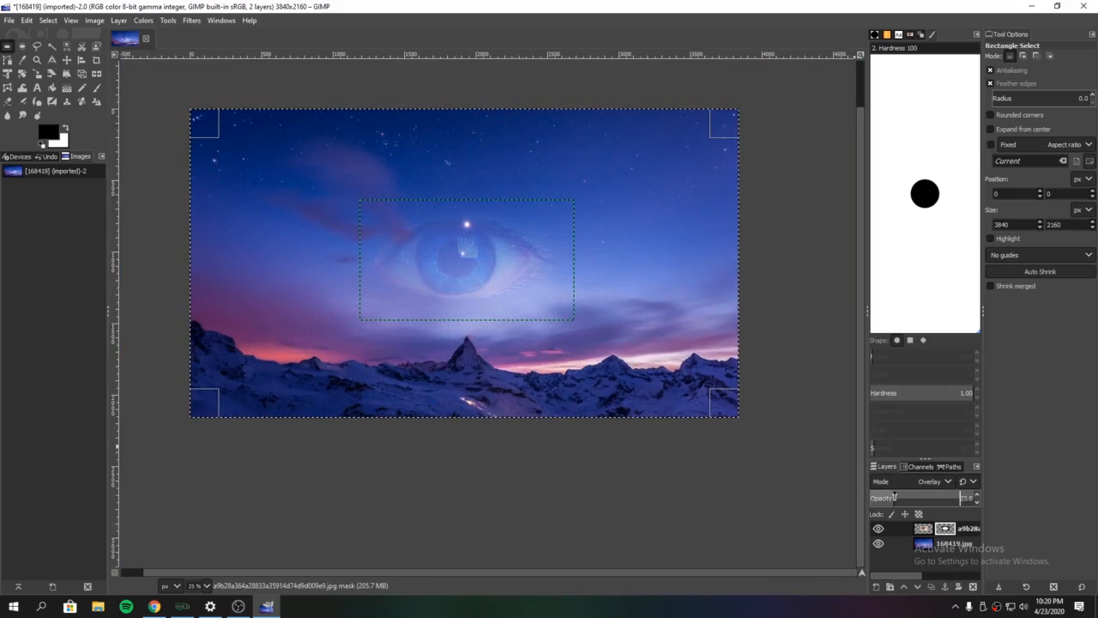
click(894, 496)
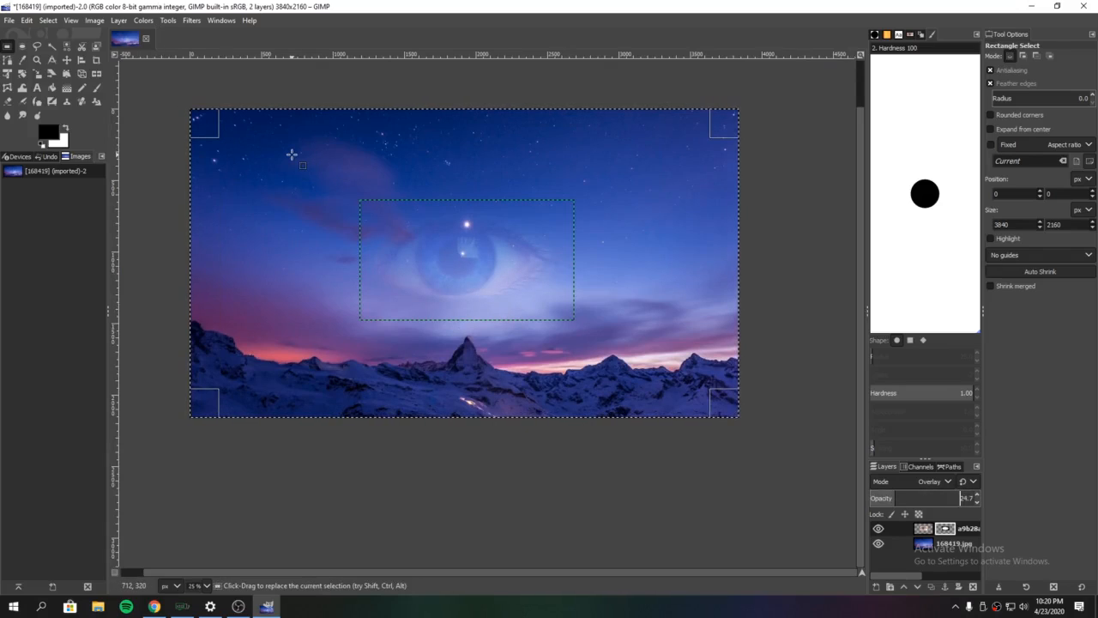
- Export the composite to the Desktop as 168419.jpg with JPEG quality 90
key(ctrl+shift+e)
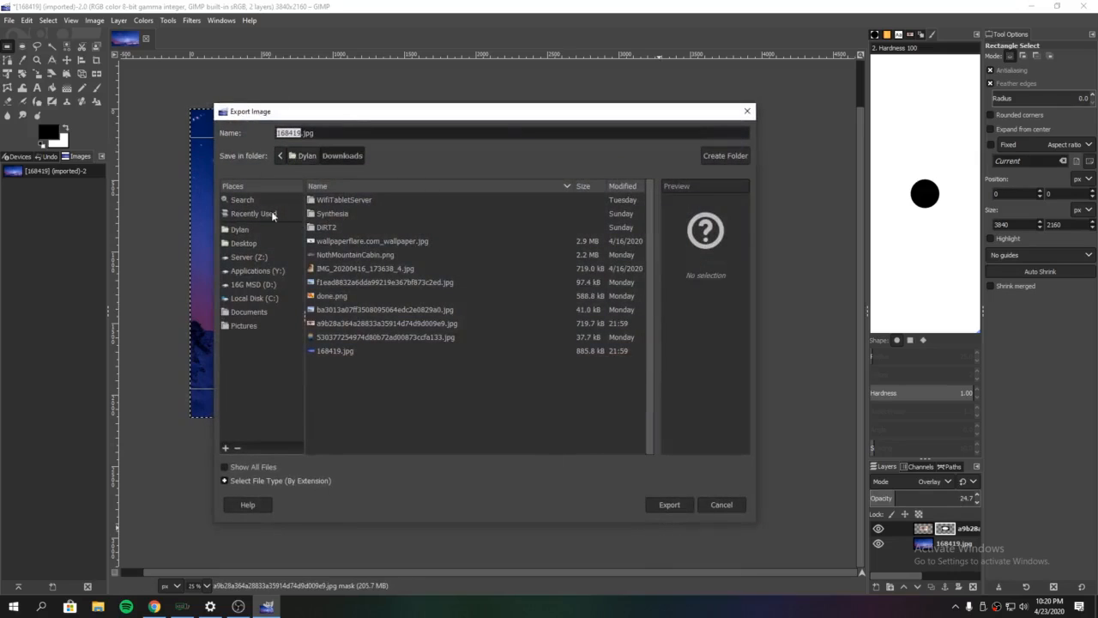
click(669, 505)
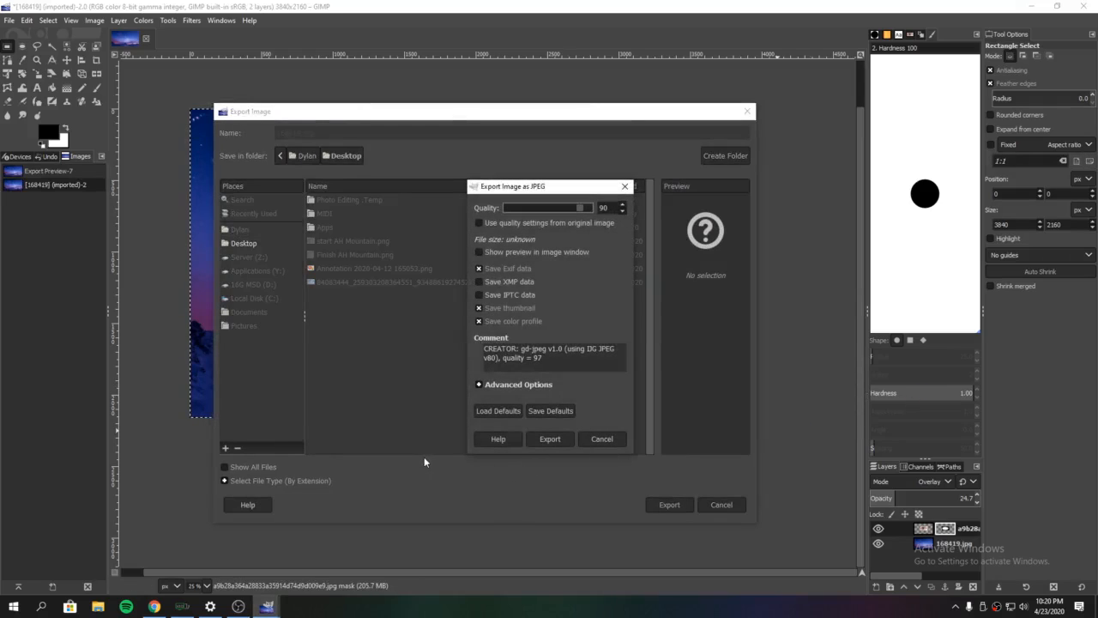
click(549, 438)
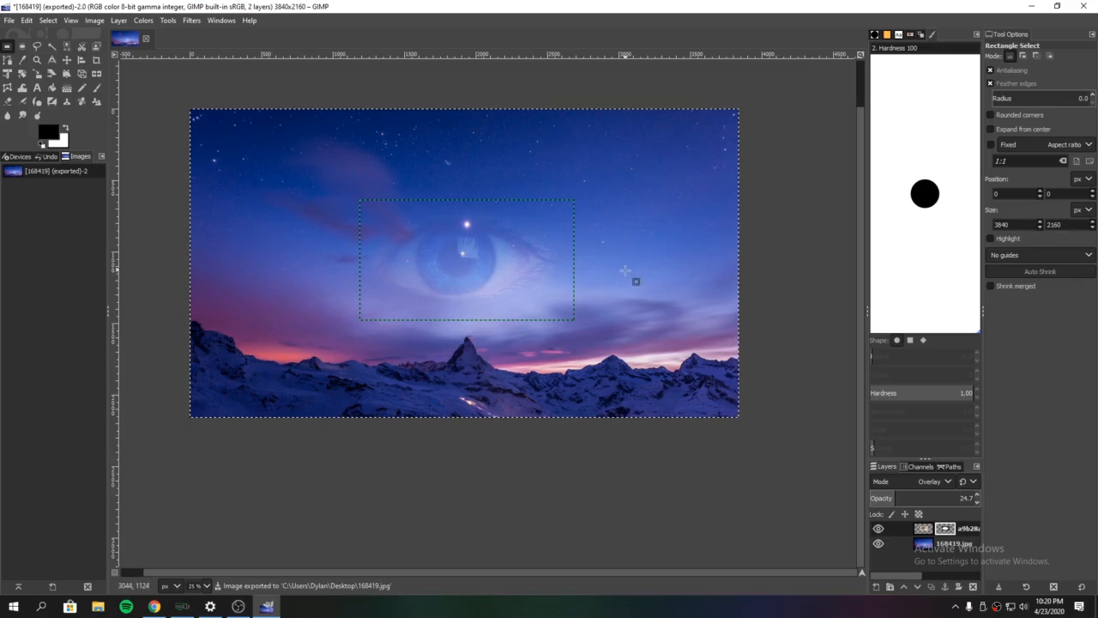
- Undo the eye layer's opacity and blend mode changes back to Normal mode
key(ctrl+z)
key(ctrl+z)
key(ctrl+z)
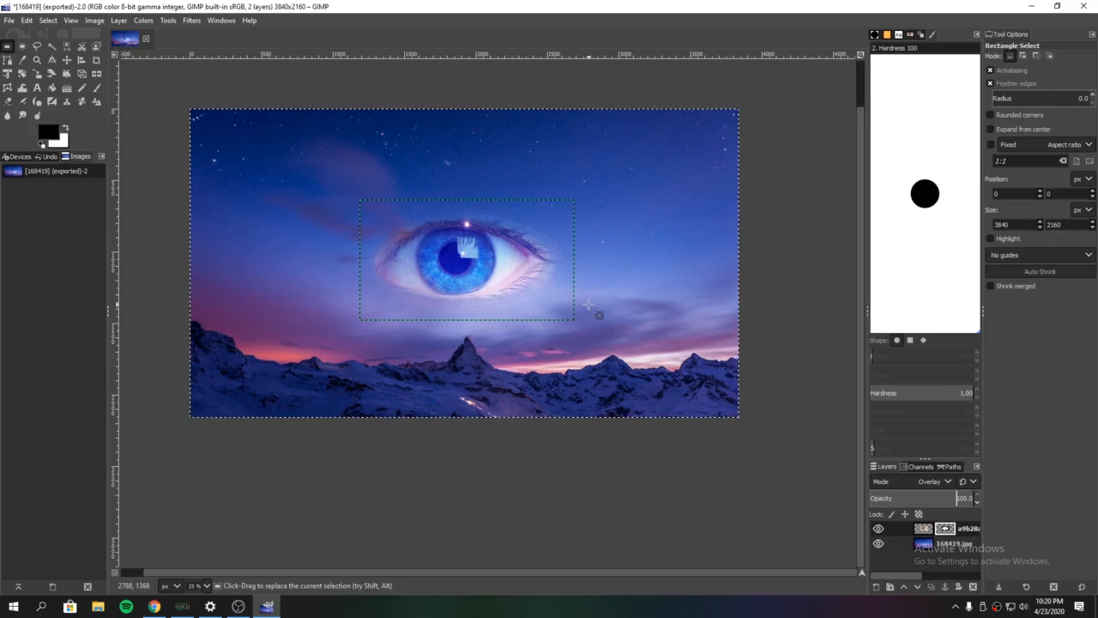
scroll(477, 261, up, 7)
scroll(404, 268, down, 7)
scroll(396, 268, down, 4)
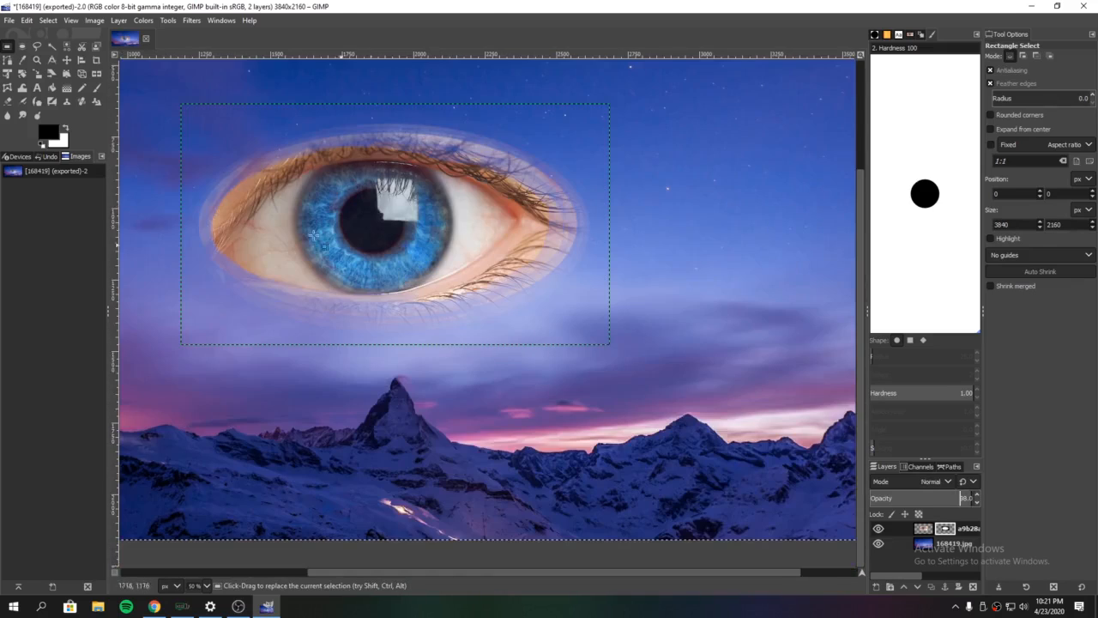
- Undo the mask painting around the eye back to the elliptical selection with an unpainted outer rim
scroll(417, 314, up, 1)
scroll(371, 277, up, 1)
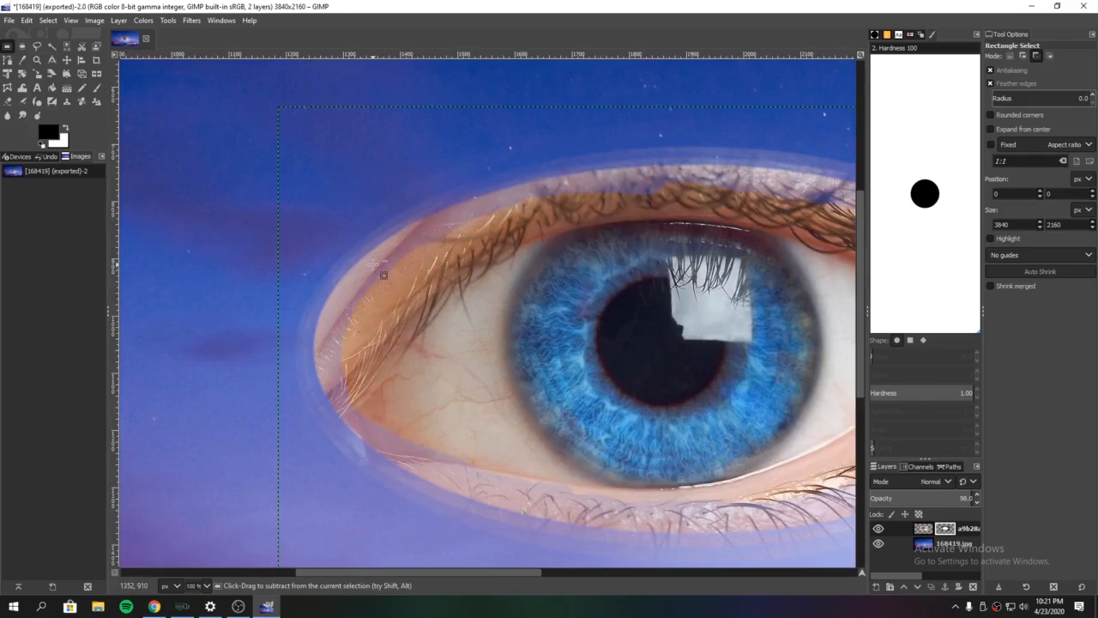
drag(401, 253, 375, 269)
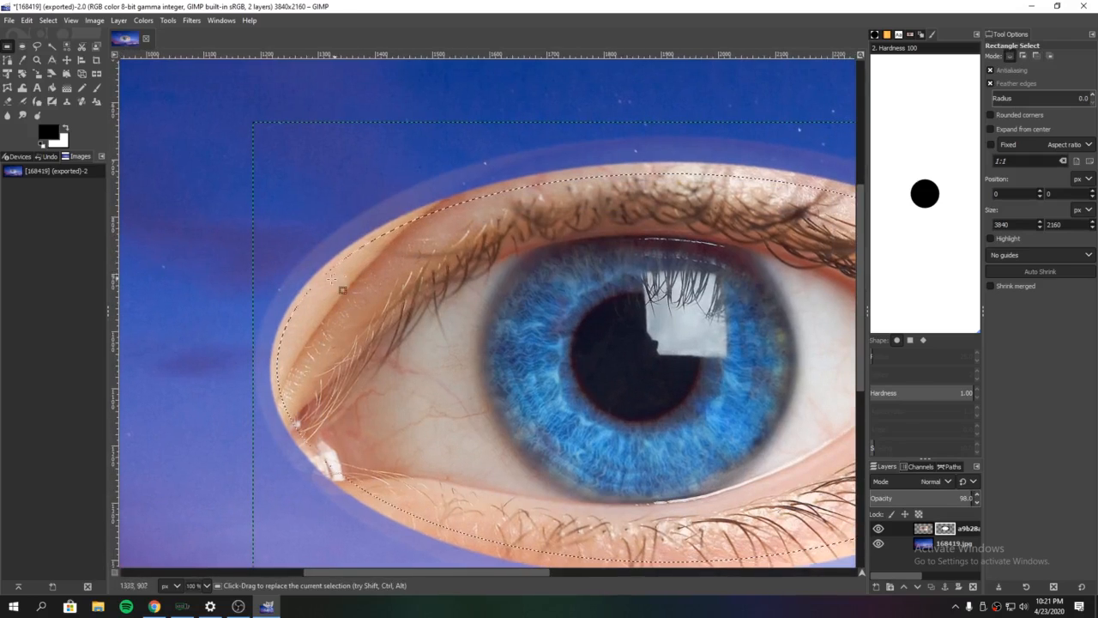
key(ctrl+z)
key(ctrl+z)
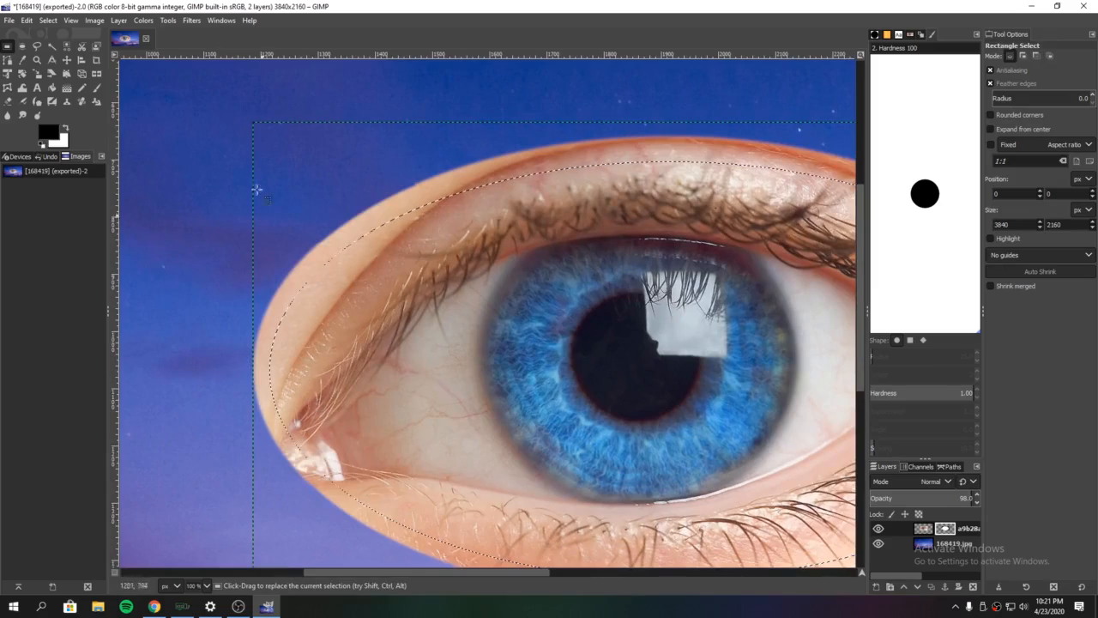
- Airbrush black at 33.0 opacity and size 69 on the mask along the eye's upper-left rim outside the ellipse
key(a)
mouse_move(392, 190)
mouse_down()
mouse_move(274, 298)
mouse_move(259, 343)
mouse_move(266, 422)
mouse_move(339, 515)
mouse_move(423, 571)
mouse_move(508, 592)
mouse_move(290, 447)
mouse_up()
mouse_move(273, 290)
mouse_down()
mouse_move(378, 210)
mouse_move(429, 188)
mouse_move(531, 155)
mouse_move(637, 146)
mouse_move(547, 160)
mouse_move(343, 247)
mouse_up()
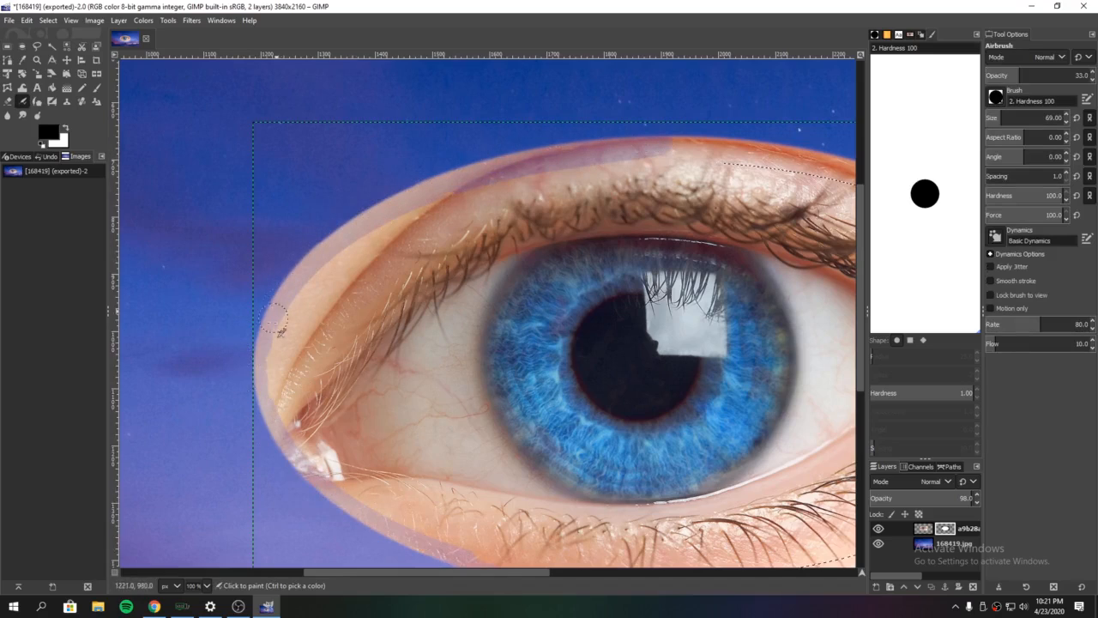
mouse_move(274, 317)
mouse_down()
mouse_move(270, 392)
mouse_move(404, 520)
mouse_up()
mouse_move(645, 134)
mouse_down()
mouse_move(566, 161)
mouse_move(470, 160)
mouse_move(319, 229)
mouse_move(257, 322)
mouse_move(259, 363)
mouse_move(266, 303)
mouse_move(285, 280)
mouse_move(256, 340)
mouse_move(263, 311)
mouse_move(285, 277)
mouse_move(253, 344)
mouse_move(270, 293)
mouse_move(395, 198)
mouse_move(297, 249)
mouse_move(288, 271)
mouse_move(423, 200)
mouse_move(439, 208)
mouse_move(308, 289)
mouse_move(296, 304)
mouse_move(430, 208)
mouse_move(313, 297)
mouse_move(263, 356)
mouse_move(347, 268)
mouse_move(474, 192)
mouse_move(572, 168)
mouse_move(444, 190)
mouse_move(288, 248)
mouse_move(344, 210)
mouse_move(471, 154)
mouse_move(259, 263)
mouse_move(304, 262)
mouse_move(349, 233)
mouse_move(416, 225)
mouse_move(283, 270)
mouse_move(432, 183)
mouse_move(572, 140)
mouse_move(623, 138)
mouse_move(392, 202)
mouse_move(317, 155)
mouse_up()
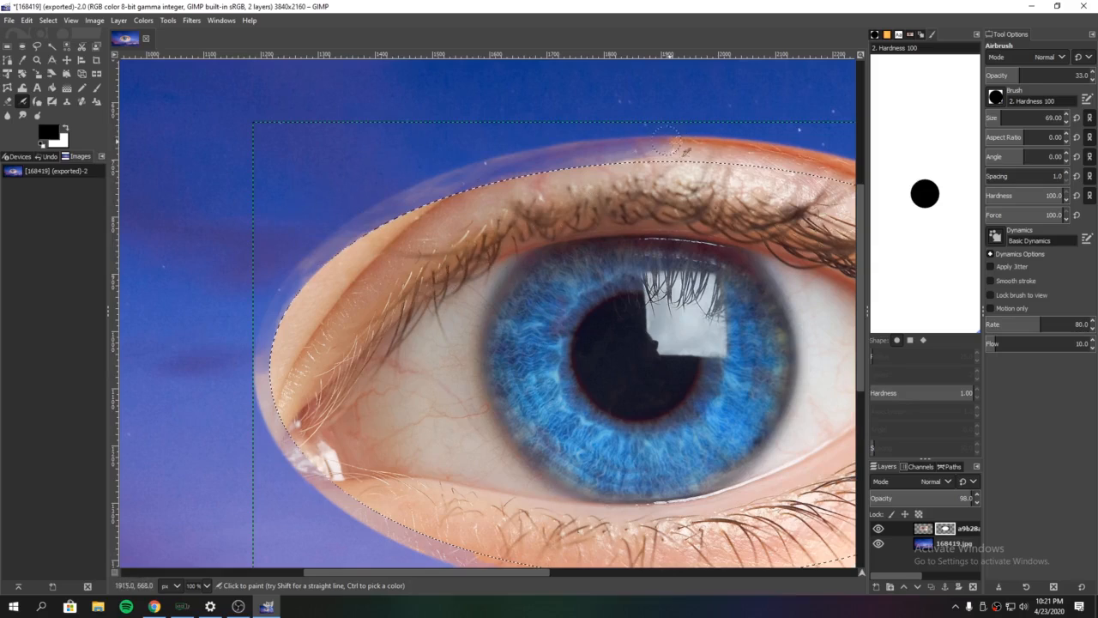
mouse_move(665, 141)
mouse_down()
mouse_move(786, 151)
mouse_move(611, 151)
mouse_move(783, 153)
mouse_move(644, 144)
mouse_move(743, 135)
mouse_move(765, 137)
mouse_move(596, 141)
mouse_move(491, 159)
mouse_move(487, 195)
mouse_up()
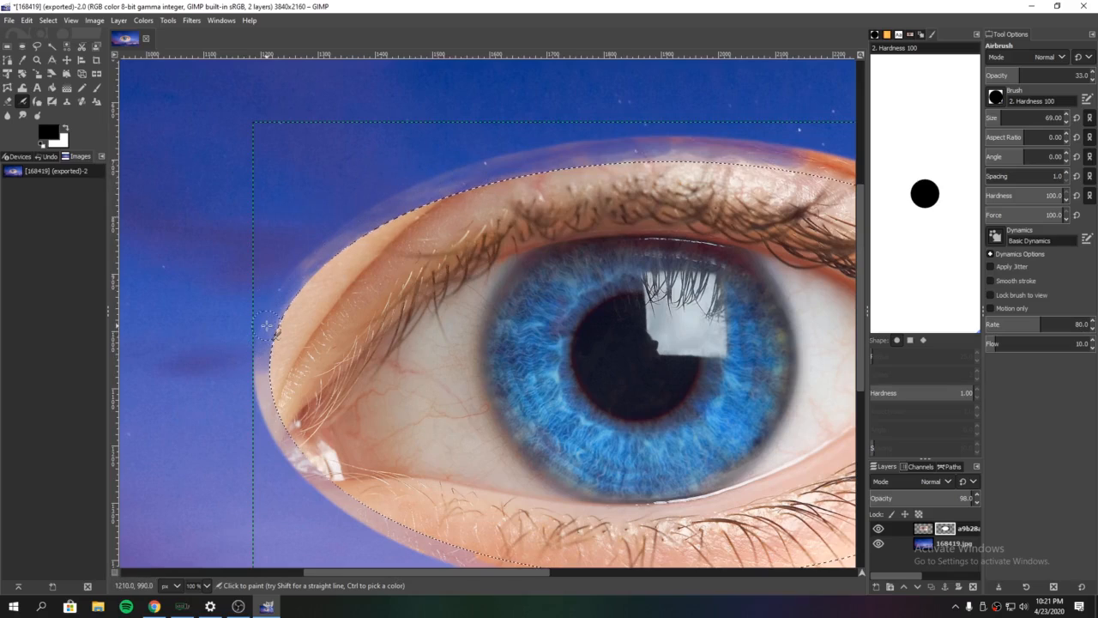
- Airbrush black on the mask along the eye's lower-left and bottom rim outside the ellipse
scroll(266, 331, down, 5)
mouse_move(255, 119)
mouse_down()
mouse_move(304, 213)
mouse_move(401, 276)
mouse_move(274, 166)
mouse_move(290, 211)
mouse_move(395, 290)
mouse_up()
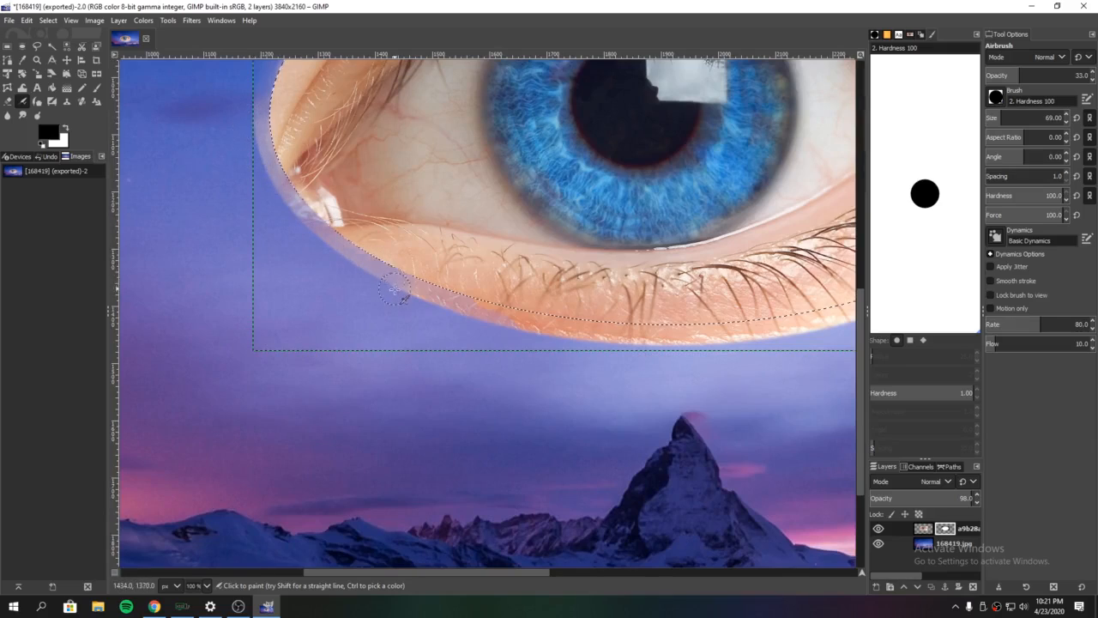
mouse_move(280, 210)
mouse_down()
mouse_move(248, 126)
mouse_move(313, 231)
mouse_move(438, 295)
mouse_move(423, 297)
mouse_move(331, 236)
mouse_move(294, 200)
mouse_move(251, 123)
mouse_move(431, 281)
mouse_move(402, 276)
mouse_move(585, 334)
mouse_up()
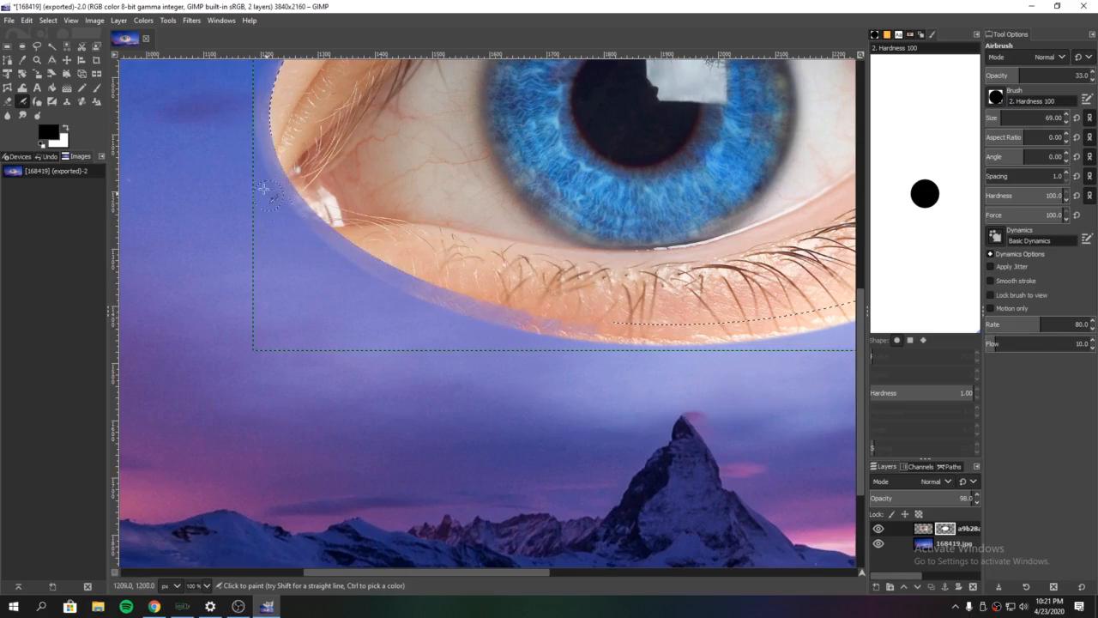
mouse_move(429, 285)
mouse_down()
mouse_move(553, 321)
mouse_move(720, 324)
mouse_move(582, 328)
mouse_move(564, 325)
mouse_move(725, 324)
mouse_move(519, 332)
mouse_up()
mouse_move(728, 337)
mouse_down()
mouse_move(519, 332)
mouse_move(693, 336)
mouse_move(574, 338)
mouse_move(406, 295)
mouse_move(545, 333)
mouse_move(452, 307)
mouse_move(733, 341)
mouse_move(810, 322)
mouse_up()
scroll(470, 250, up, 1)
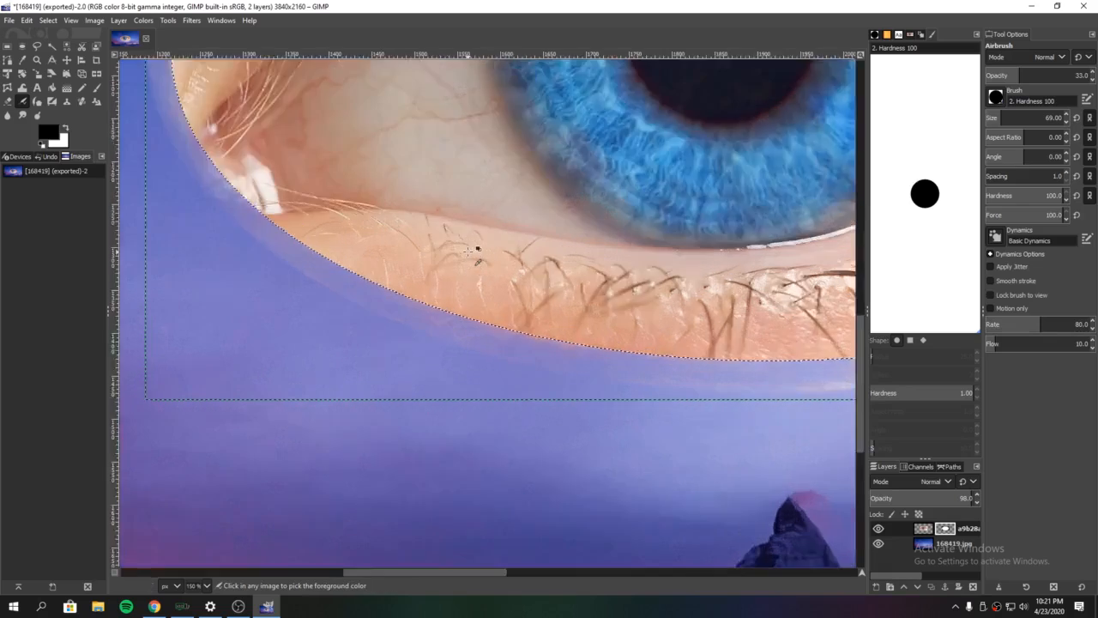
scroll(474, 248, down, 2)
right_click(480, 244)
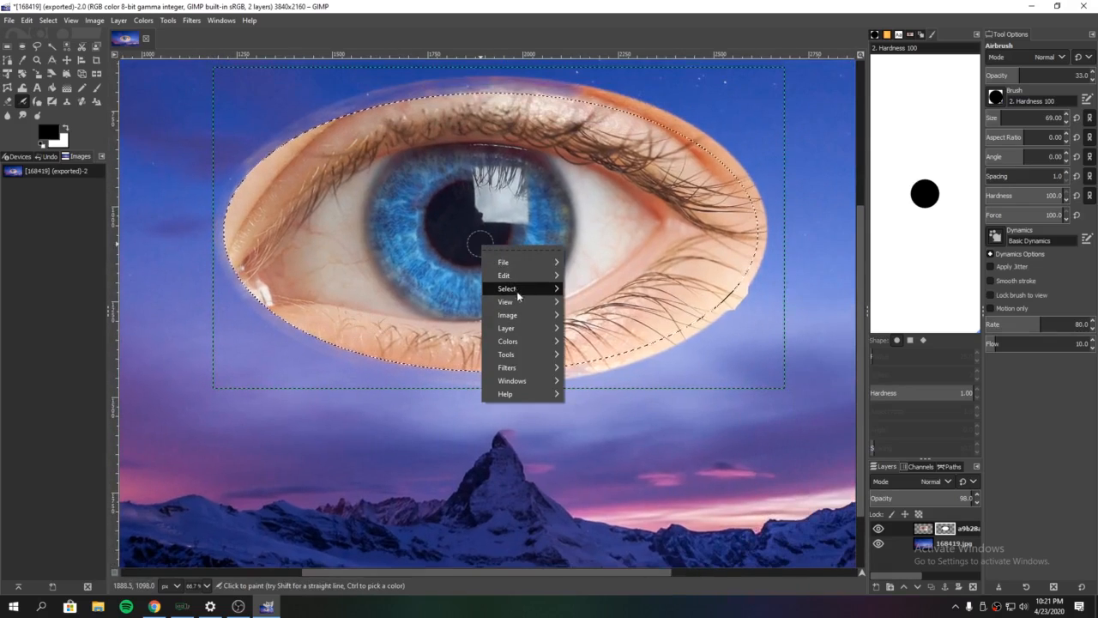
mouse_move(517, 291)
click(589, 402)
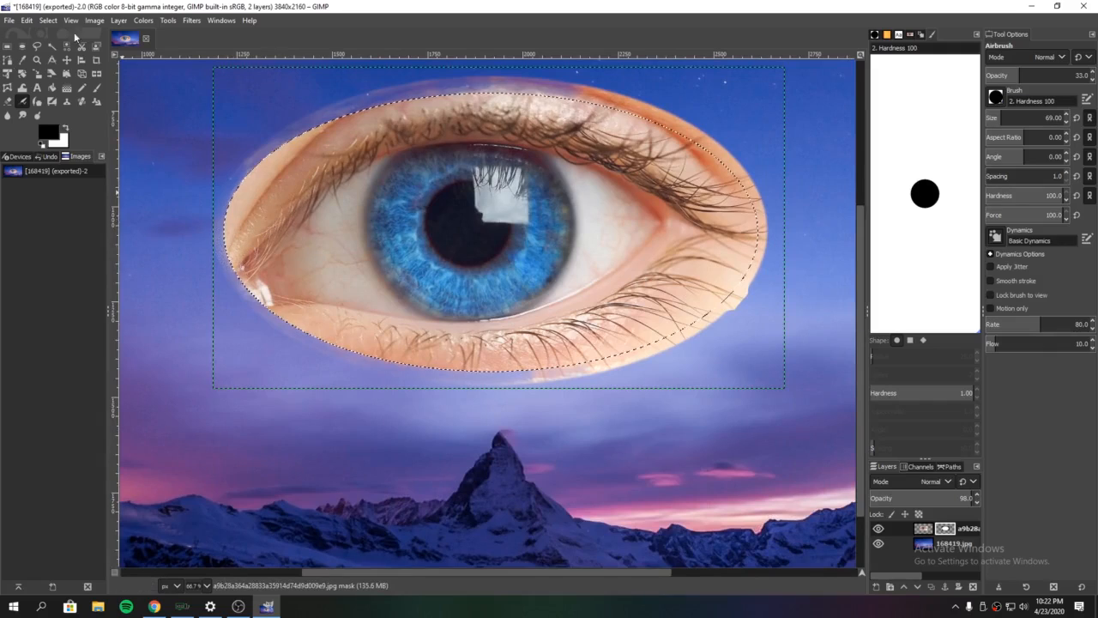
- Paint black over the mask's rim outside the ellipse with the Pencil at 100.0 opacity, enlarging the brush size to 593
key(n)
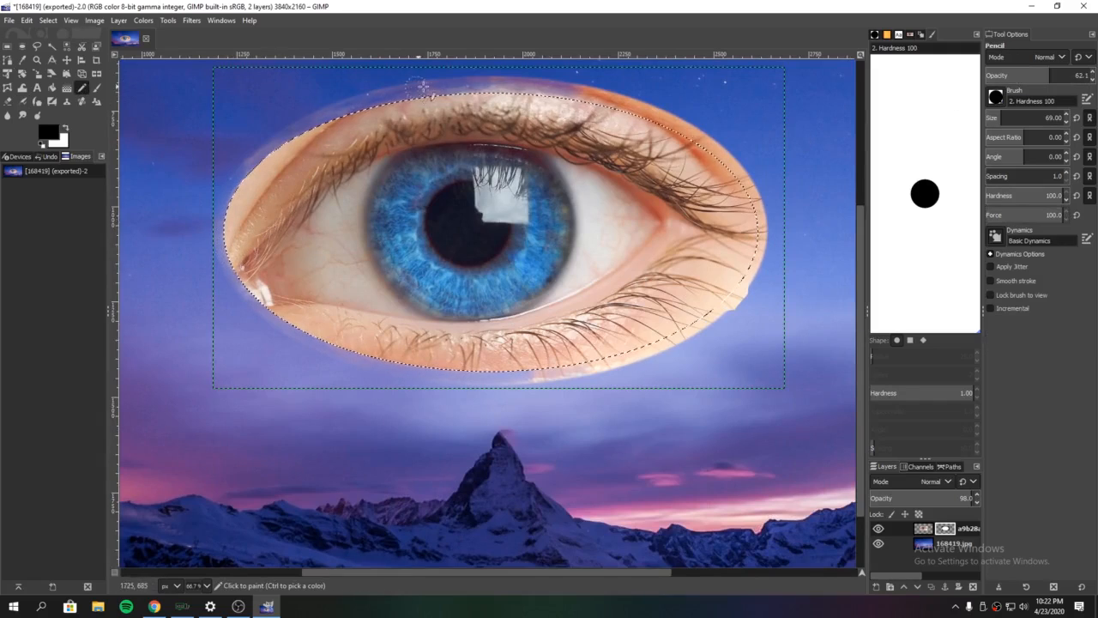
drag(1076, 75, 1093, 76)
mouse_move(543, 97)
mouse_down()
mouse_move(434, 90)
mouse_move(317, 105)
mouse_move(393, 97)
mouse_up()
drag(307, 128, 260, 153)
drag(1016, 114, 1042, 115)
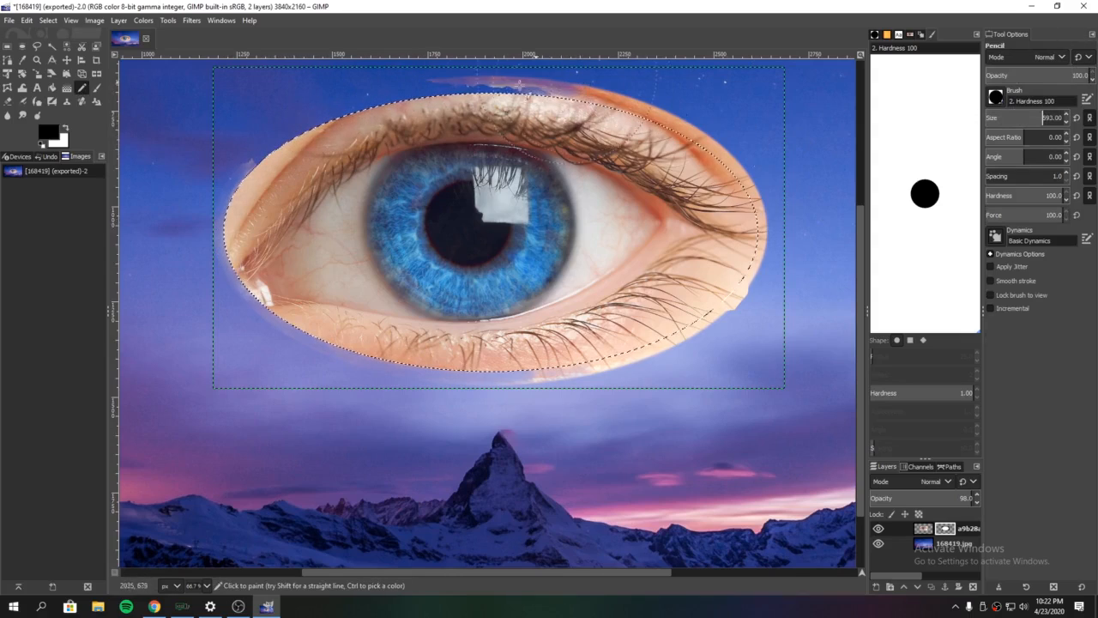
mouse_move(566, 111)
mouse_down()
mouse_move(737, 185)
mouse_move(682, 317)
mouse_move(411, 369)
mouse_move(273, 313)
mouse_move(275, 166)
mouse_move(330, 141)
mouse_up()
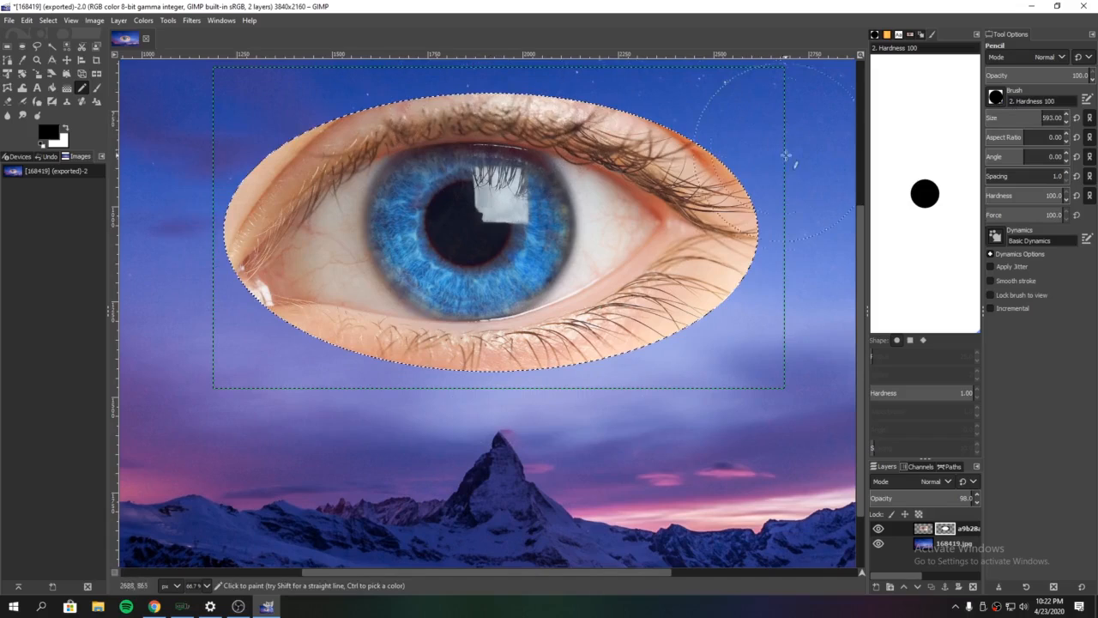
- Undo all the Pencil and Airbrush strokes on the mask's rim, and lower the Pencil opacity to 48.4
key(ctrl+z)
click(1035, 75)
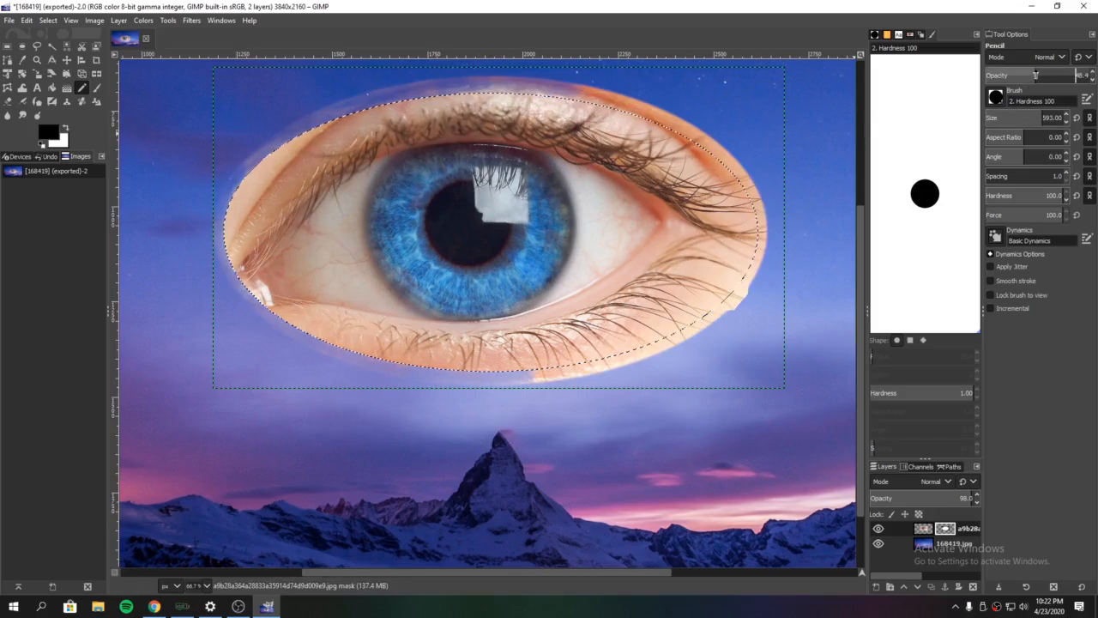
key(ctrl+z)
key(ctrl+z)
key(ctrl+z)
key(ctrl+z)
key(ctrl+z)
key(ctrl+z)
key(ctrl+z)
key(ctrl+z)
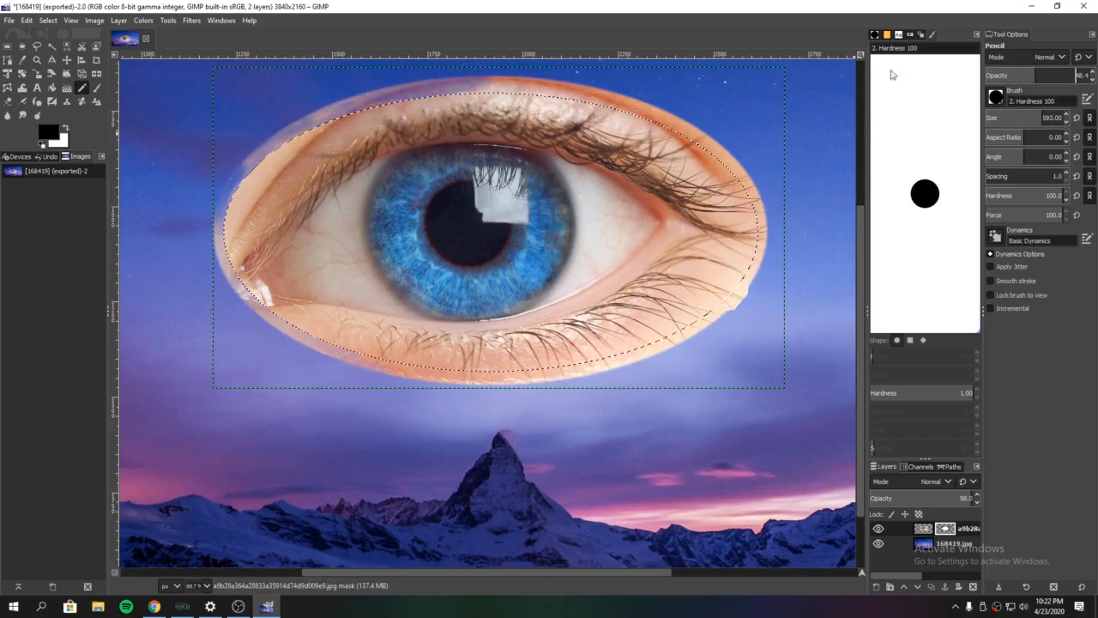
key(ctrl+z)
key(ctrl+z)
key(ctrl+z)
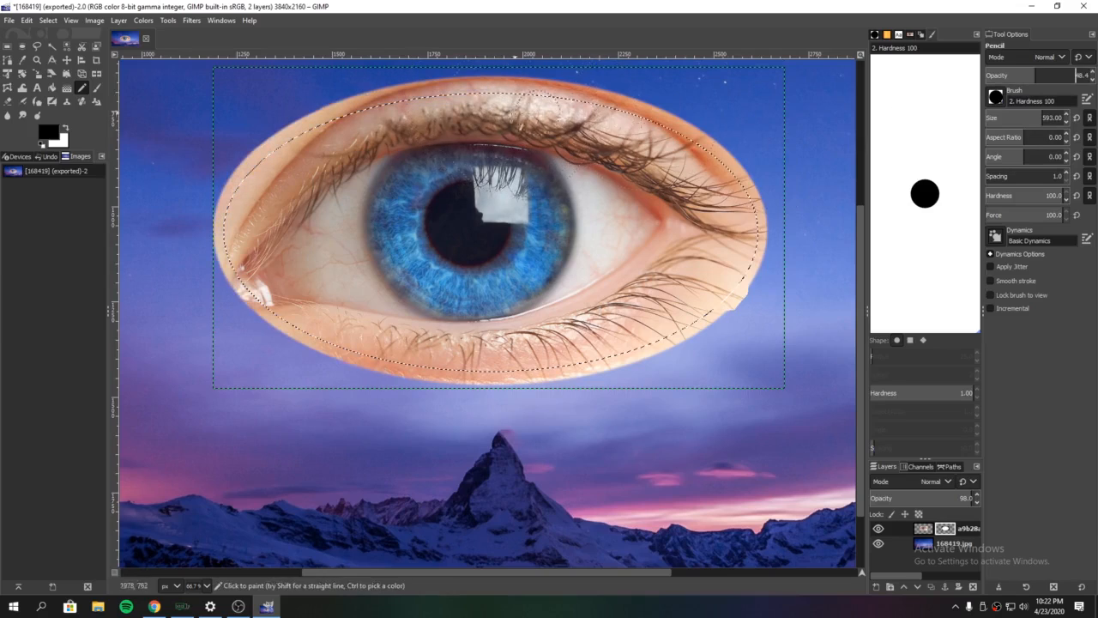
- Fade the mask's rim outside the ellipse with the Pencil, and airbrush its upper-left edge at size 36 and 33.0 opacity
mouse_move(609, 74)
mouse_down()
mouse_move(403, 90)
mouse_move(227, 231)
mouse_move(343, 352)
mouse_move(710, 369)
mouse_move(751, 193)
mouse_move(635, 103)
mouse_move(549, 96)
mouse_up()
click(22, 102)
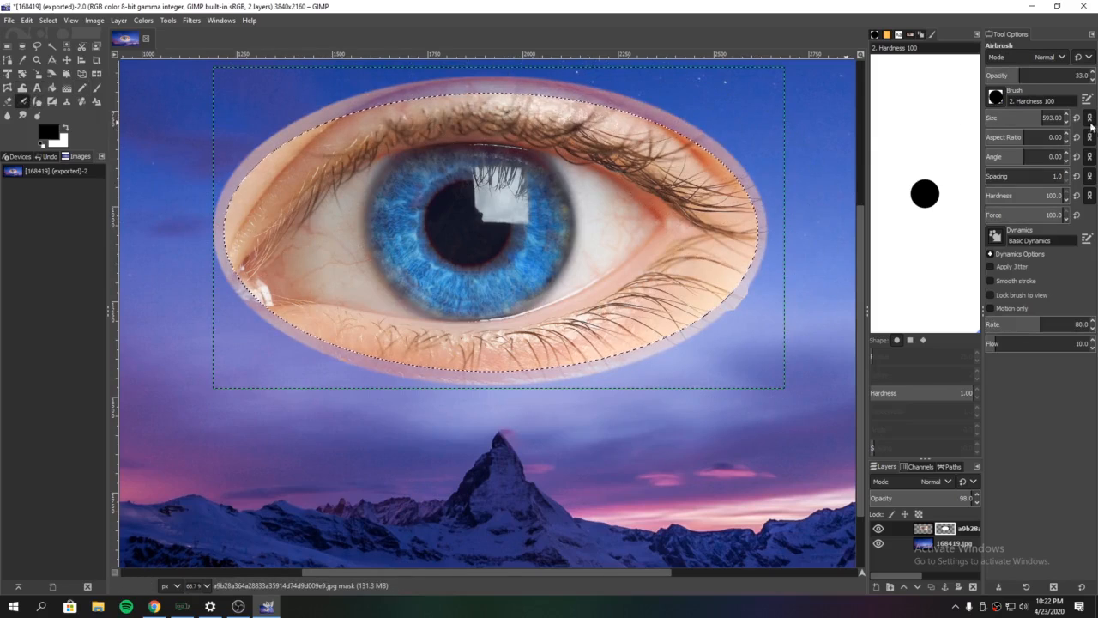
scroll(231, 112, up, 1)
scroll(231, 111, up, 2)
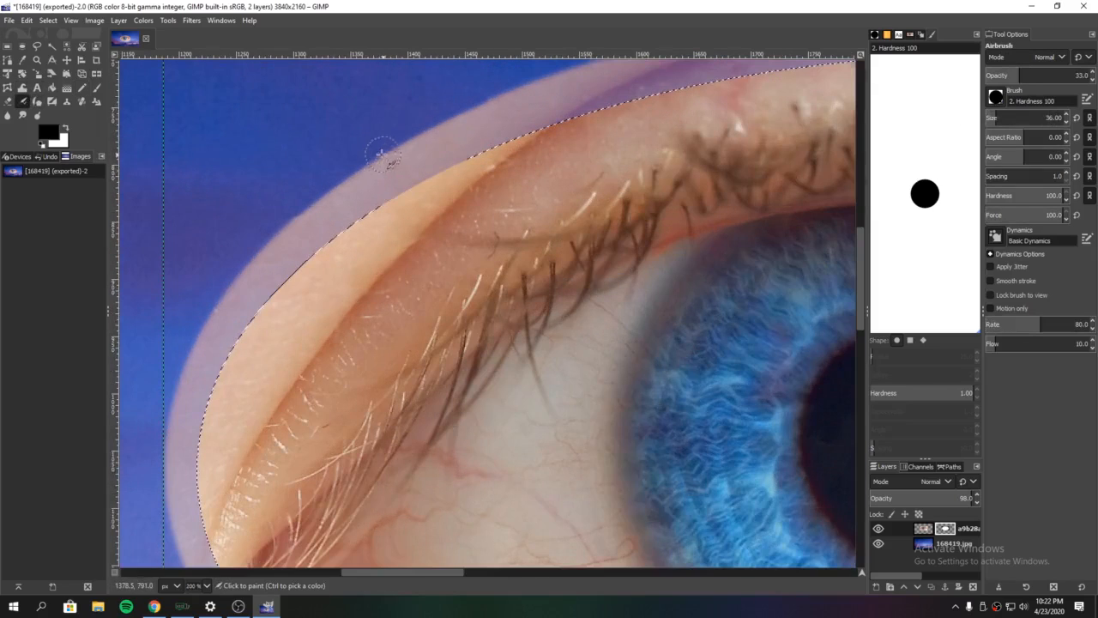
drag(375, 169, 220, 309)
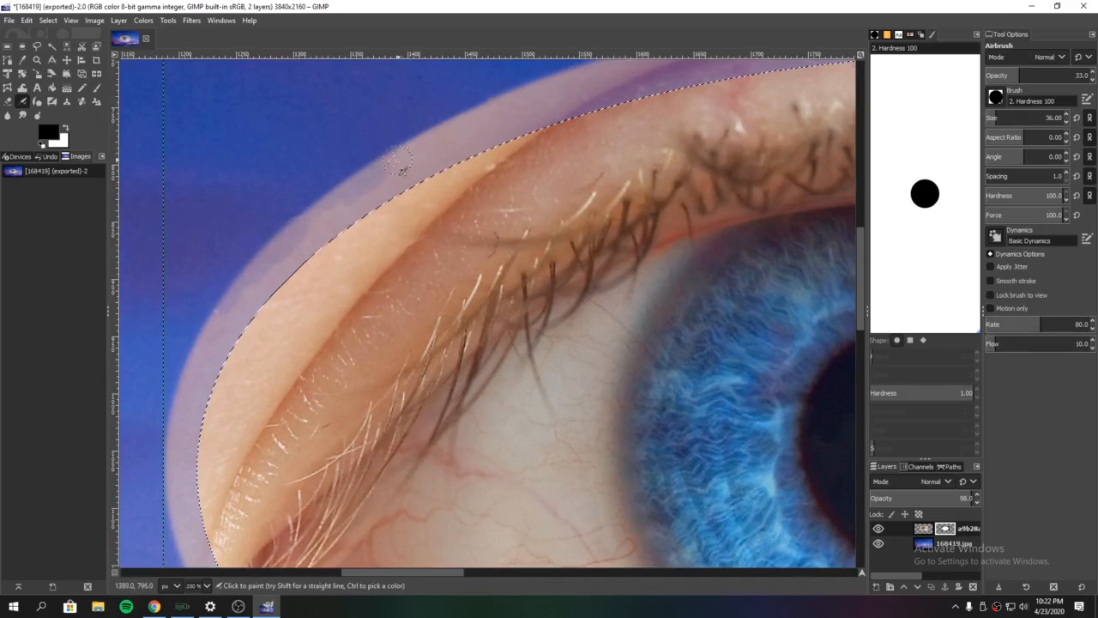
mouse_move(406, 153)
mouse_down()
mouse_move(454, 117)
mouse_move(274, 233)
mouse_move(222, 280)
mouse_move(383, 160)
mouse_move(261, 255)
mouse_move(315, 204)
mouse_move(522, 94)
mouse_up()
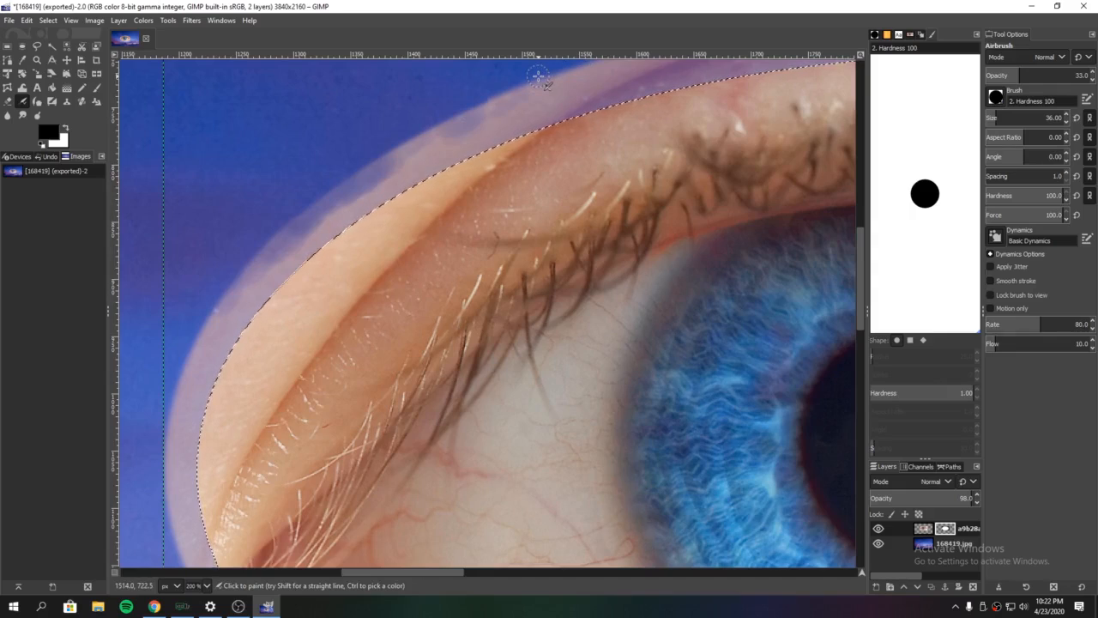
- Set the eye layer's blend mode to Overlay and lower the layer opacity to 21.4
scroll(525, 103, down, 4)
drag(659, 271, 522, 305)
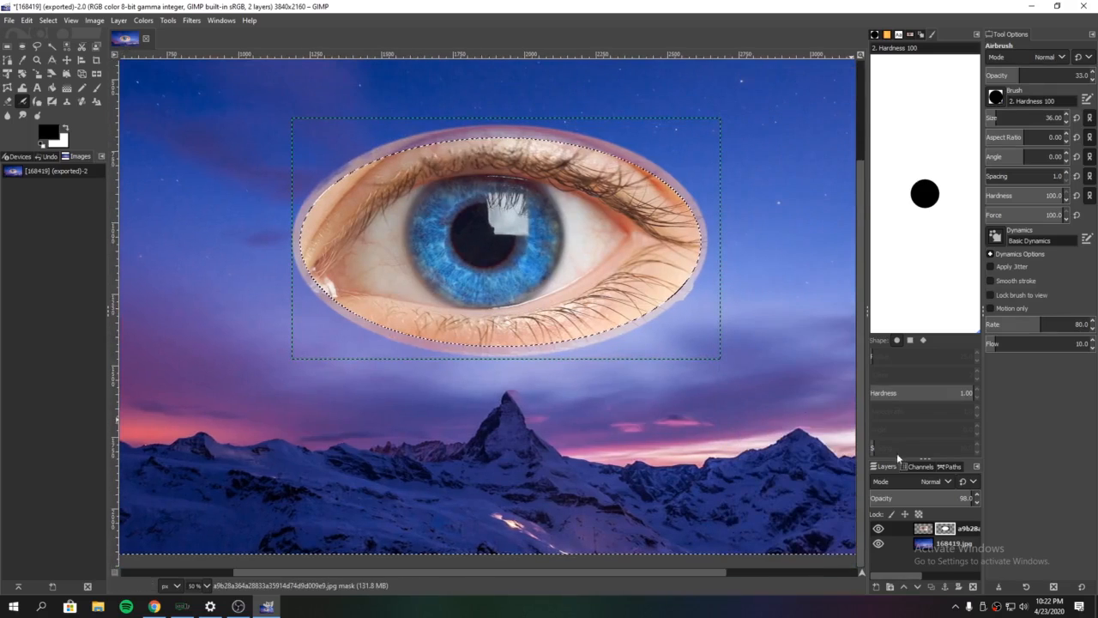
click(932, 482)
scroll(914, 480, down, 3)
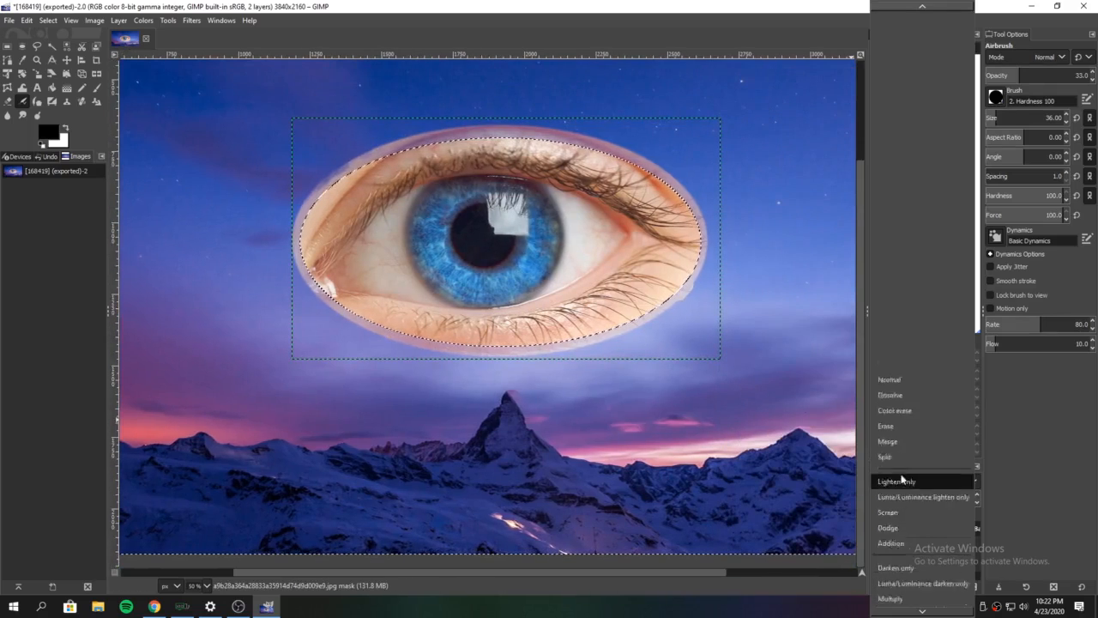
scroll(907, 468, down, 2)
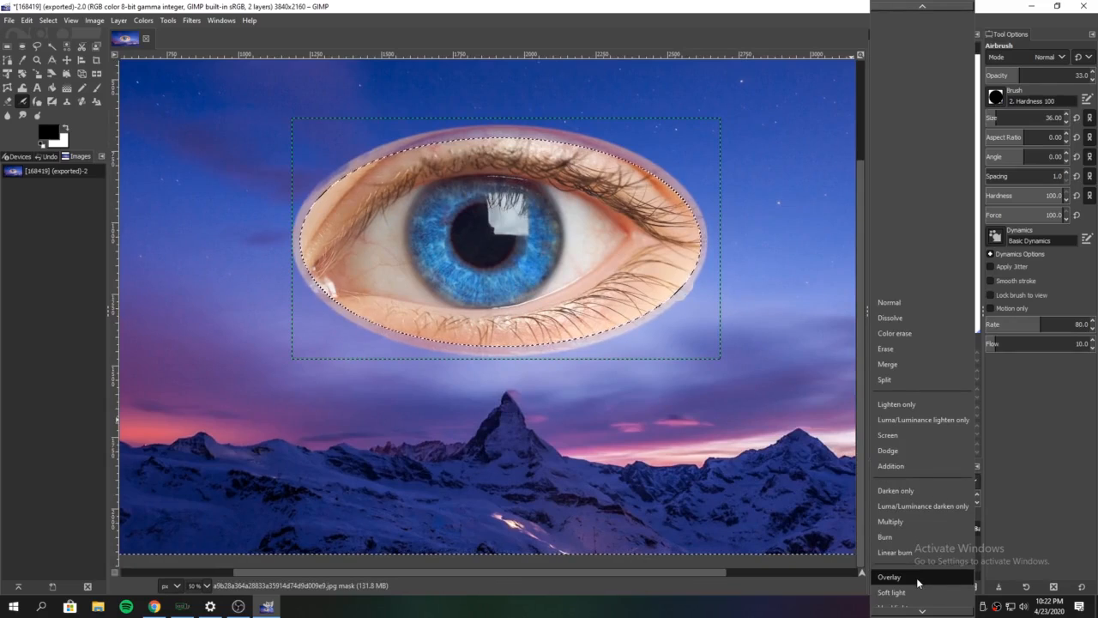
scroll(918, 578, down, 1)
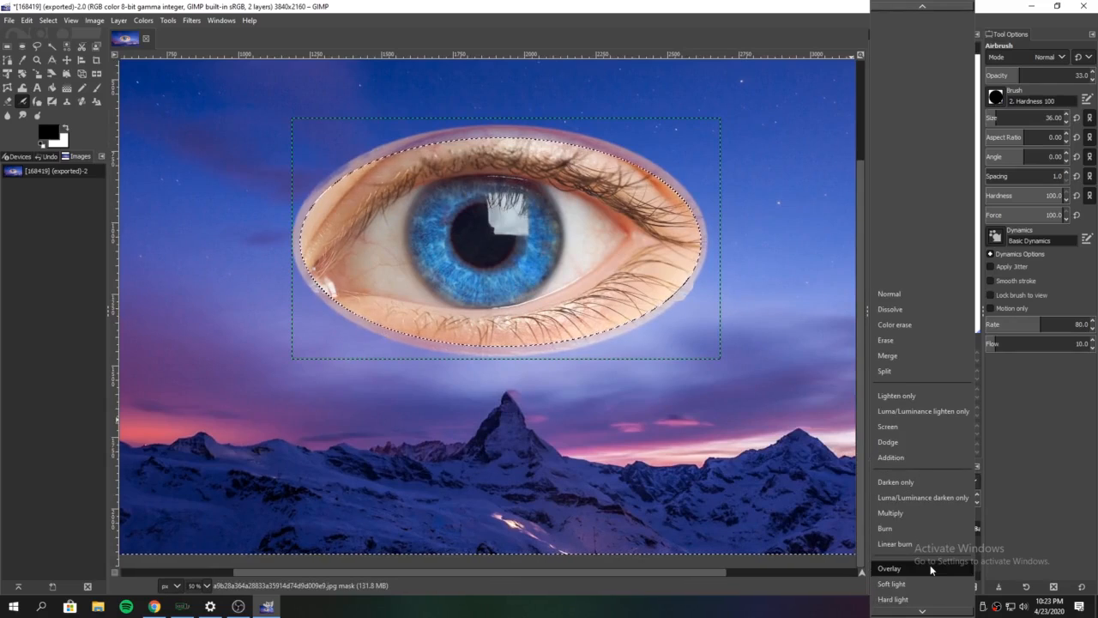
click(930, 564)
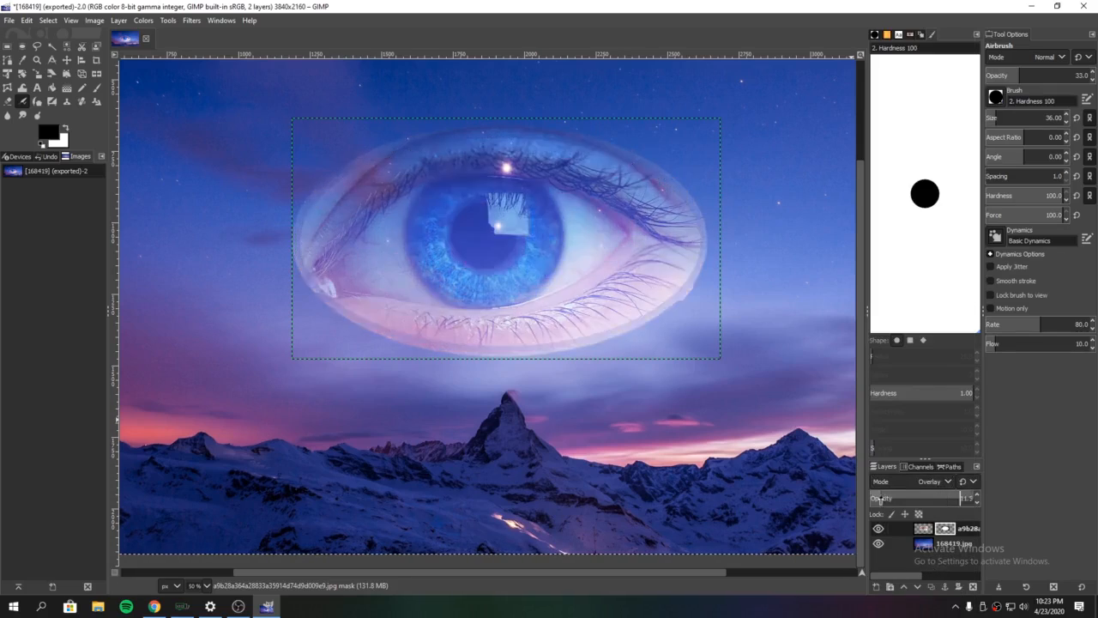
drag(888, 495, 1057, 586)
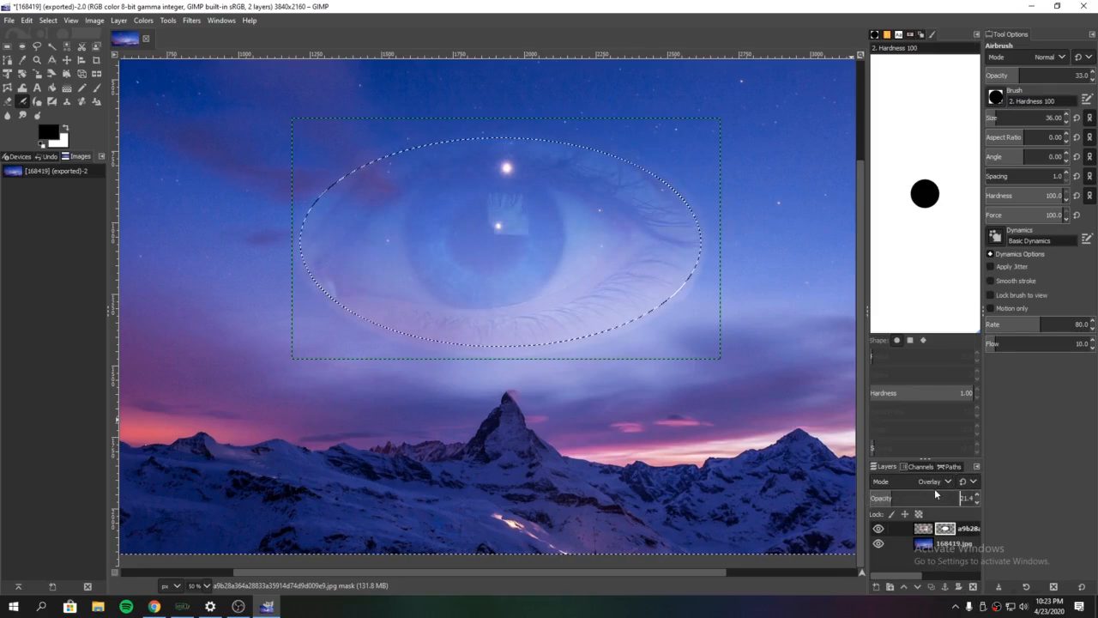
- Try the Hard light and Soft light blend modes on the eye layer
click(934, 483)
scroll(923, 492, down, 1)
click(921, 497)
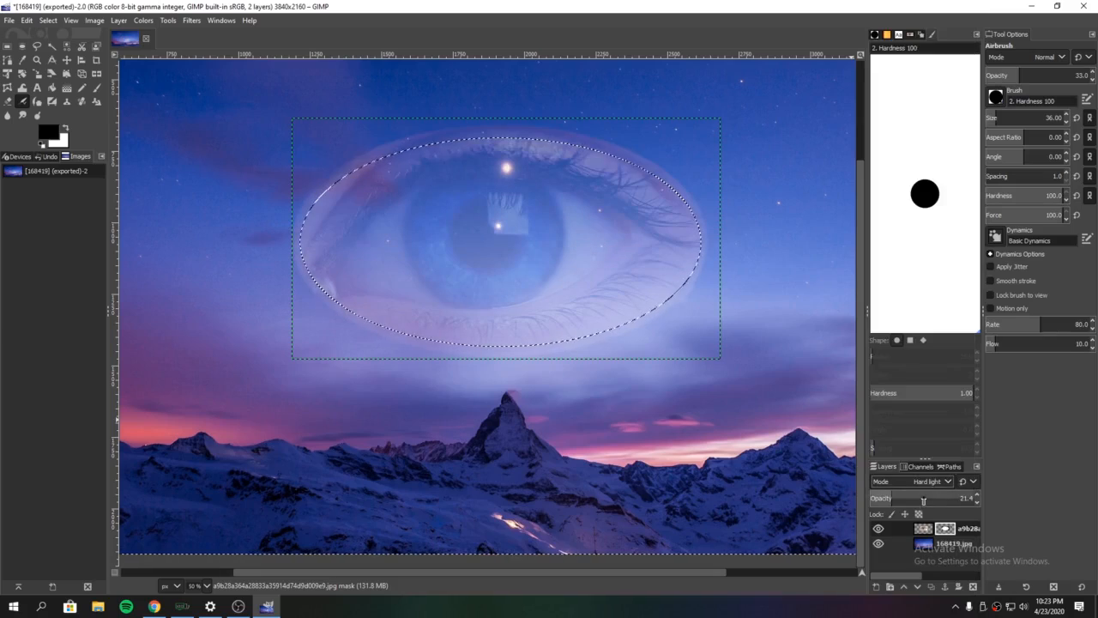
click(931, 480)
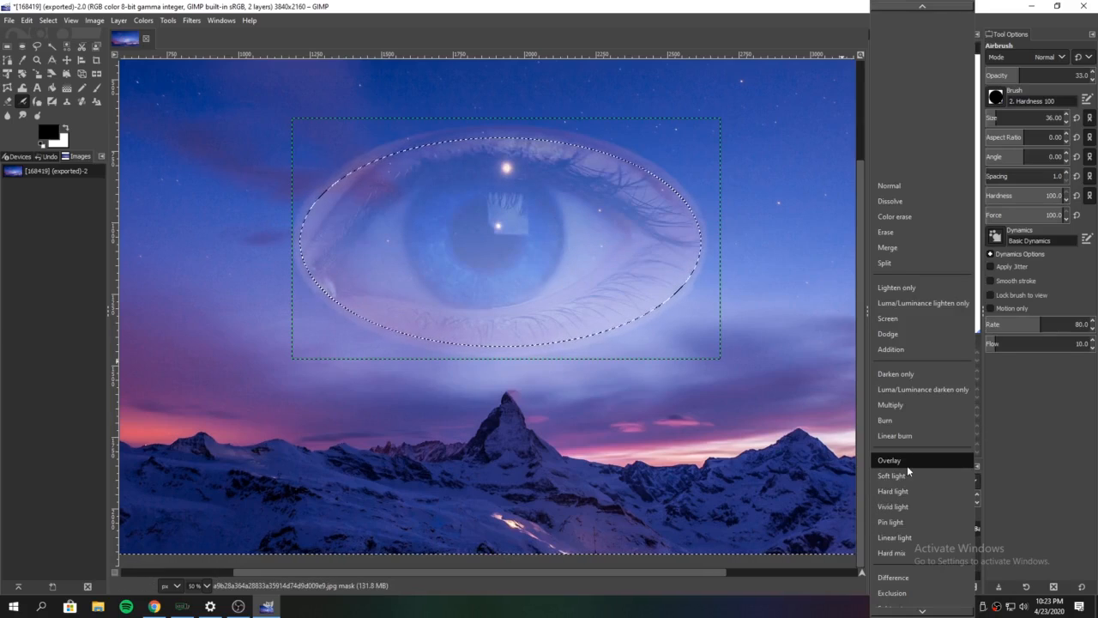
click(902, 474)
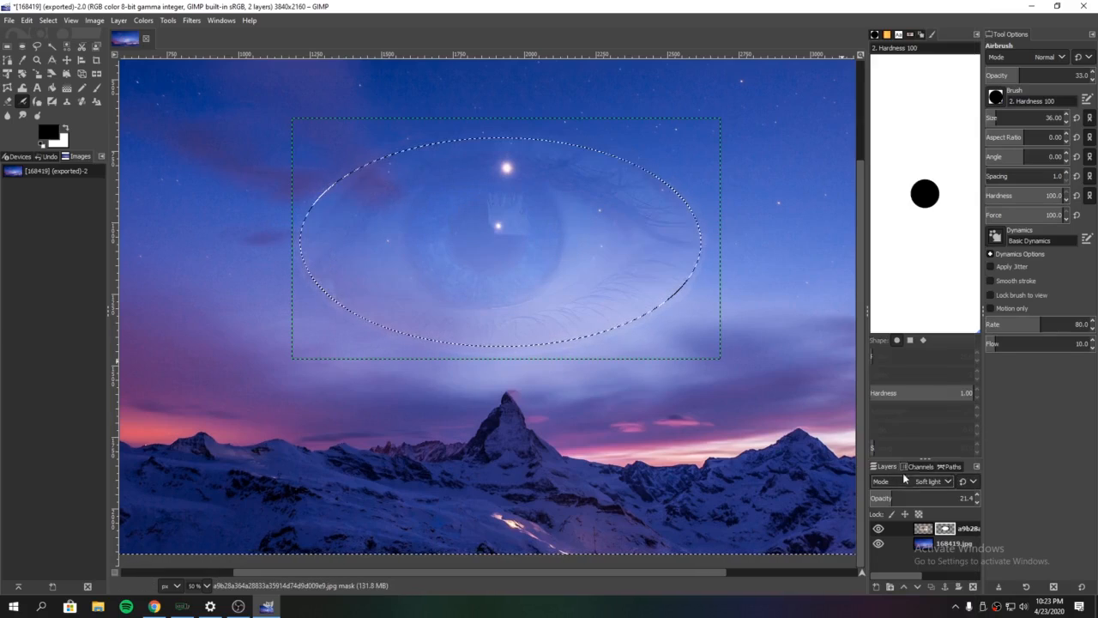
- Set the eye layer's blend mode to Vivid light
click(918, 482)
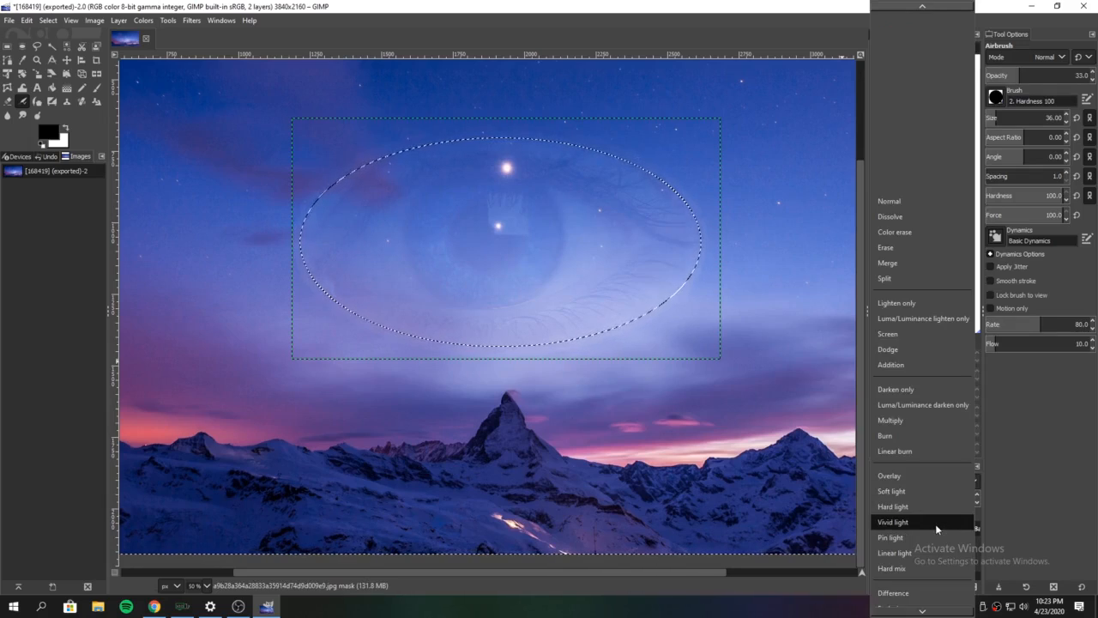
click(935, 524)
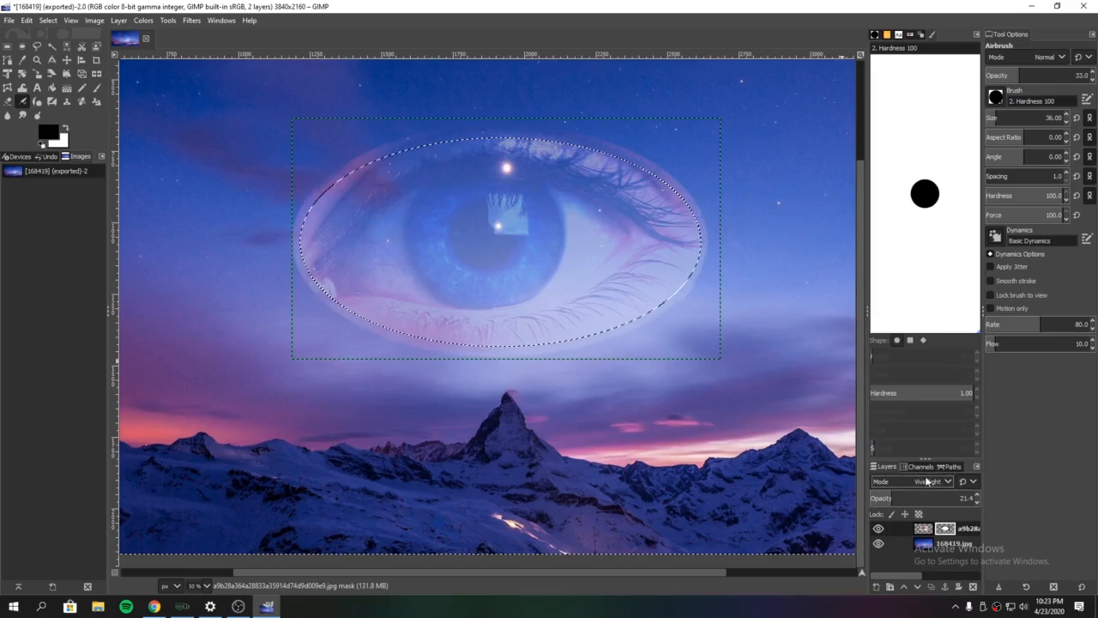
click(926, 482)
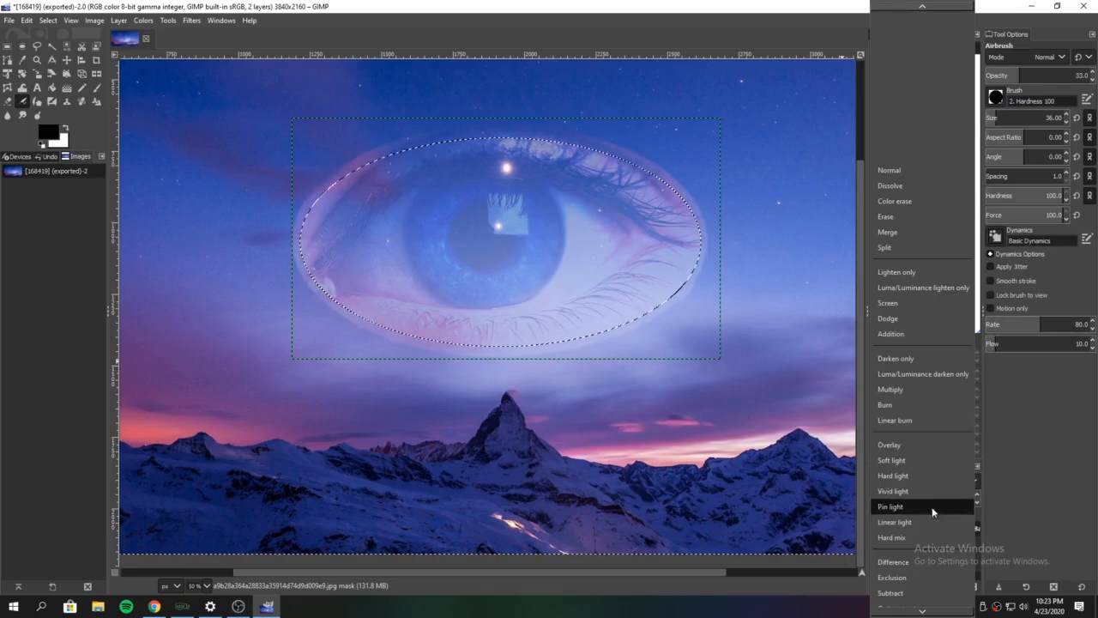
click(863, 358)
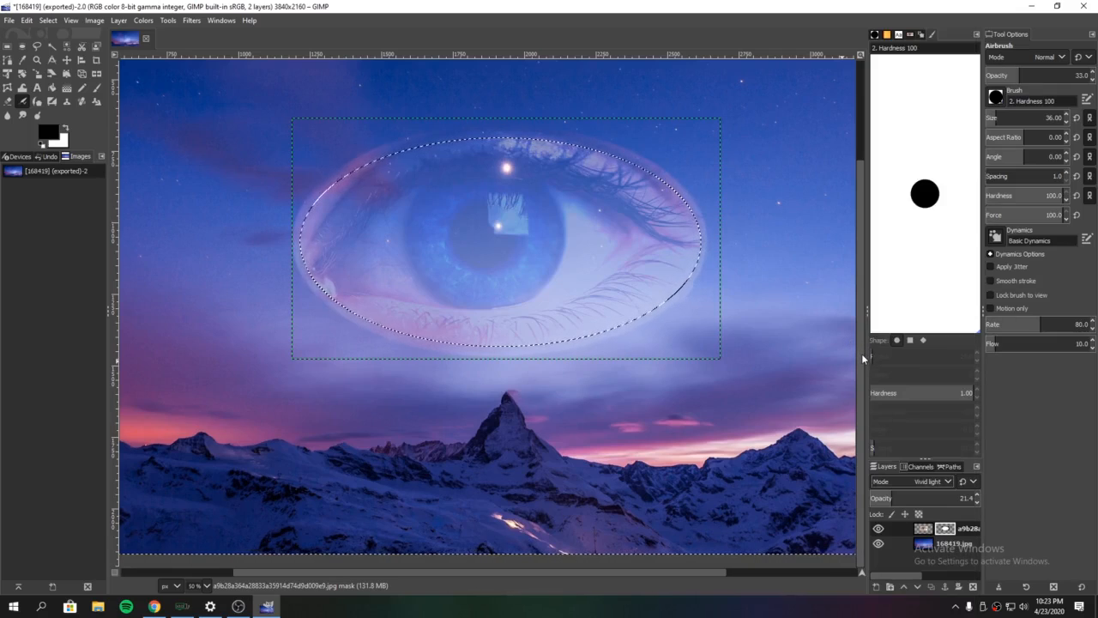